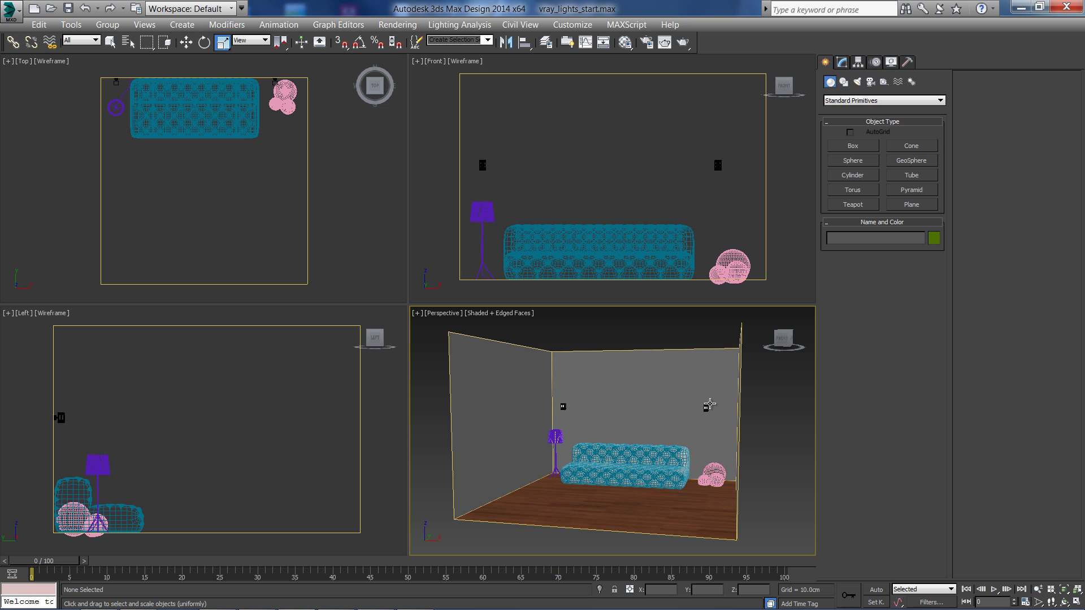
- Draw a plane VRayLight inside the wall lamp above the pink spheres, with half-length about 3.12 cm and half-width about 3.08 cm
{"action": "left_click", "coordinate": [707, 405]}
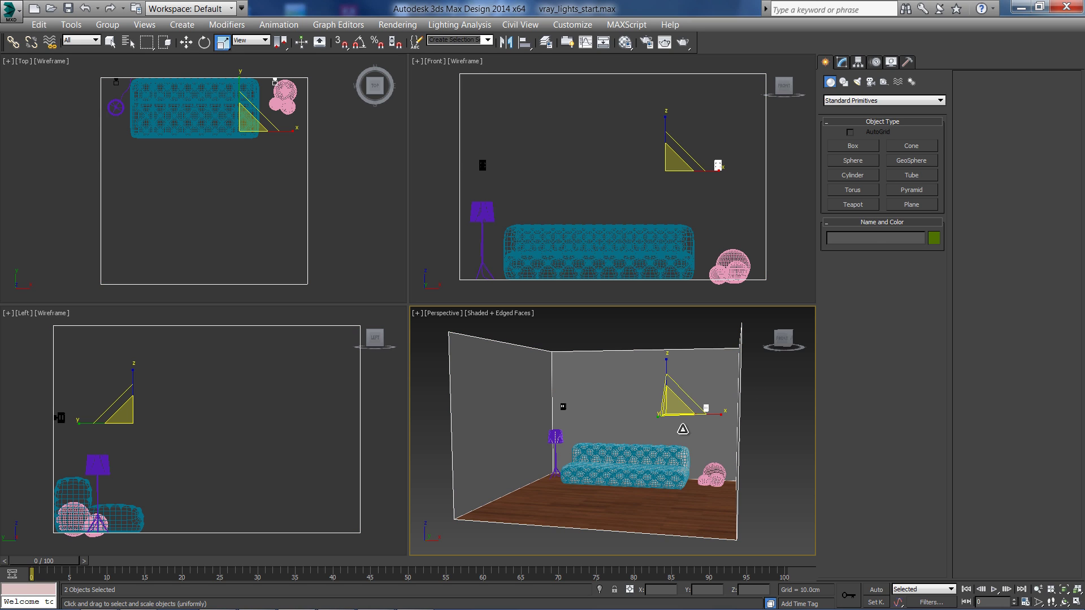
{"action": "right_click", "coordinate": [710, 396]}
{"action": "left_click", "coordinate": [734, 412]}
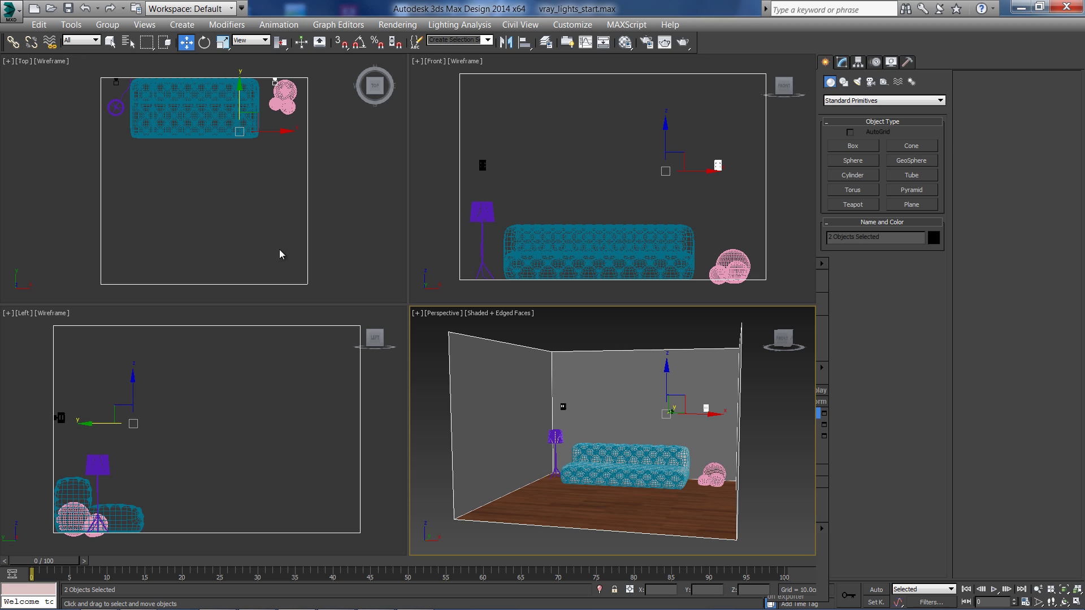
{"action": "right_click", "coordinate": [260, 226]}
{"action": "scroll", "coordinate": [313, 273], "scroll_direction": "up", "scroll_amount": 1}
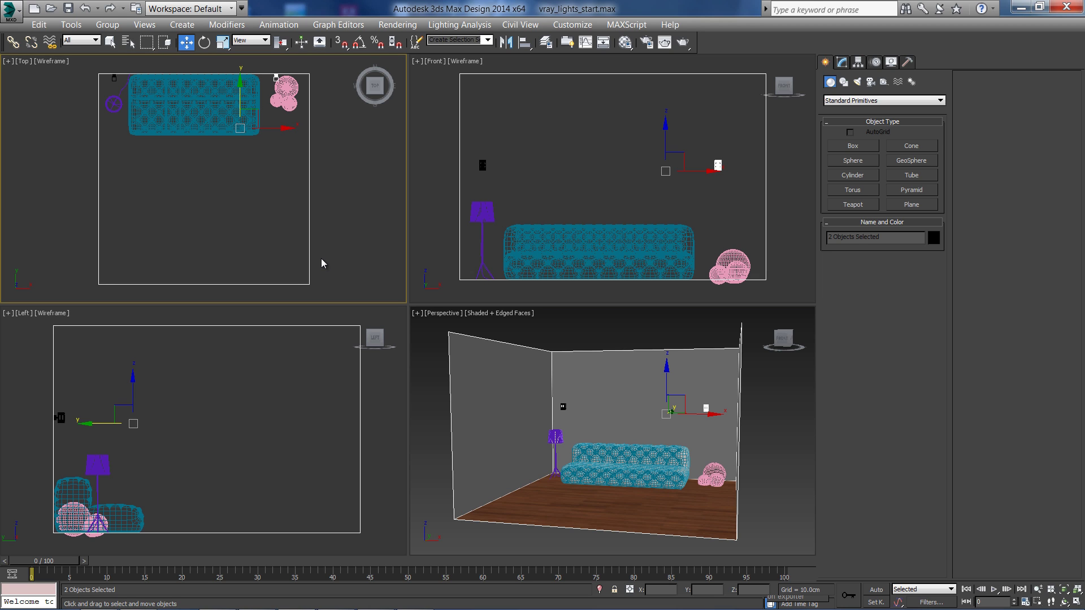
{"action": "key", "text": "alt+w"}
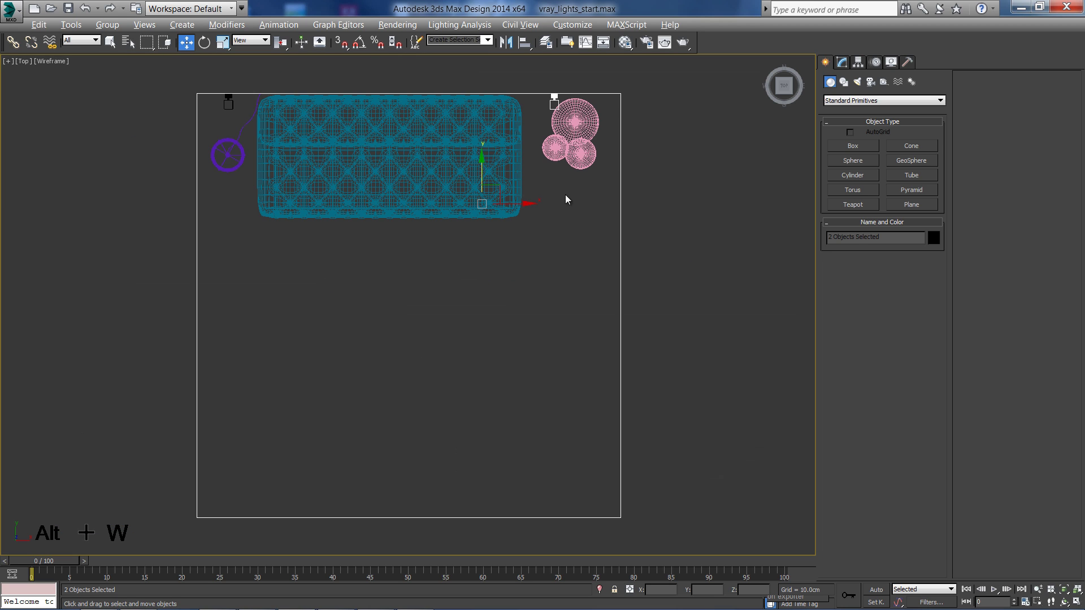
{"action": "middle_click_drag", "start_coordinate": [567, 199], "coordinate": [453, 397]}
{"action": "scroll", "coordinate": [472, 330], "scroll_direction": "up", "scroll_amount": 8}
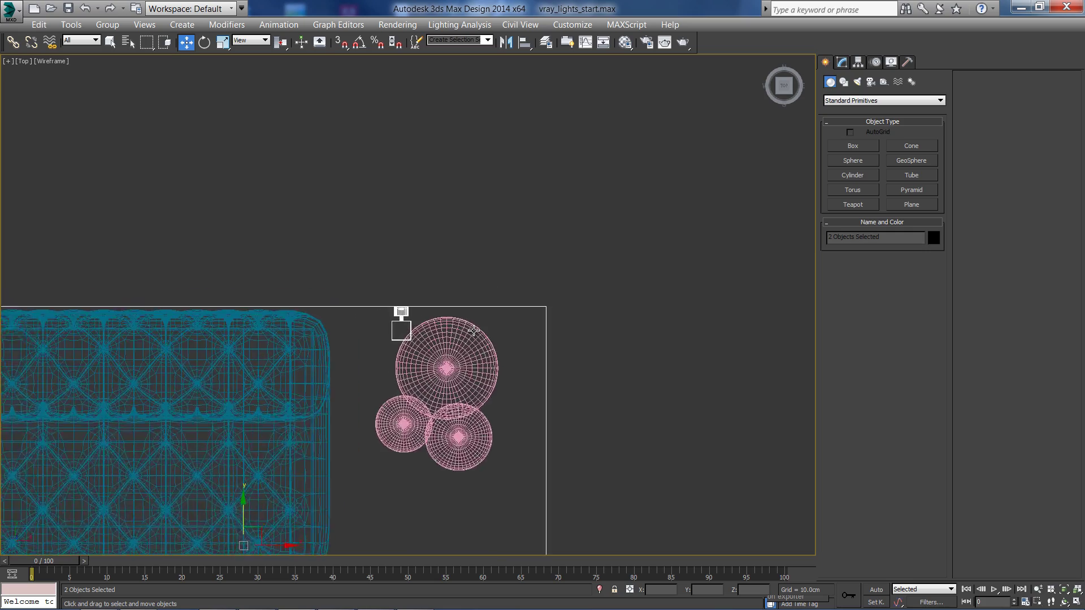
{"action": "left_click", "coordinate": [858, 82]}
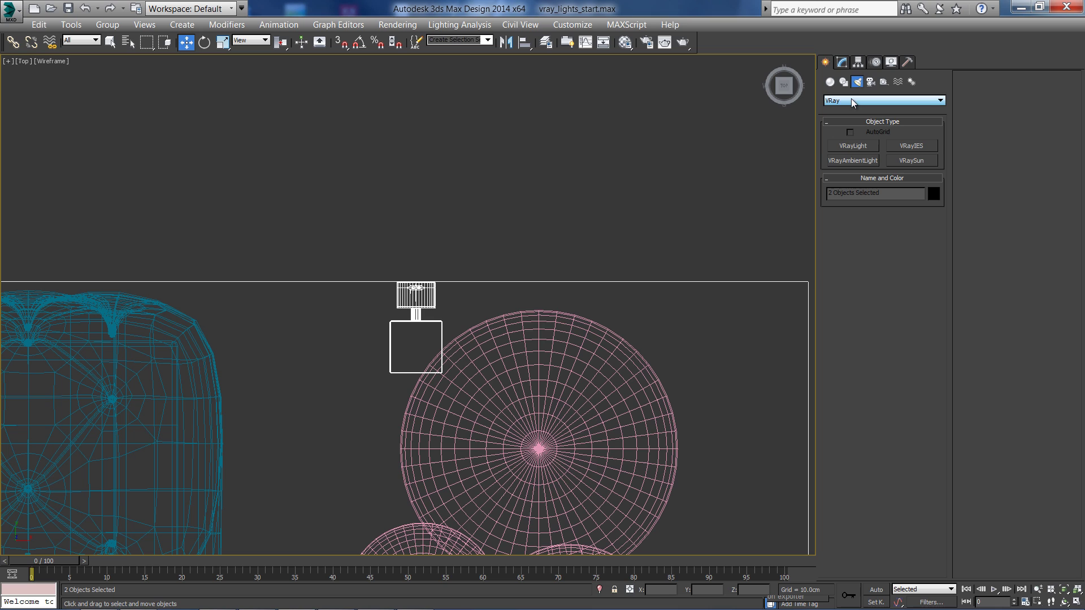
{"action": "left_click", "coordinate": [854, 145]}
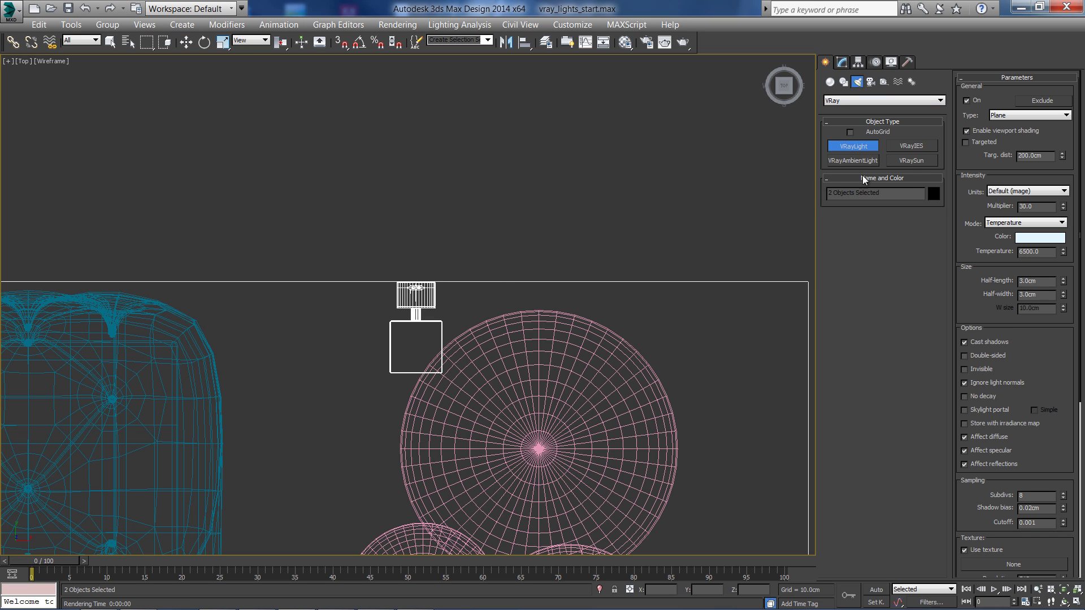
{"action": "left_click_drag", "start_coordinate": [436, 329], "coordinate": [396, 368]}
{"action": "key", "text": "w"}
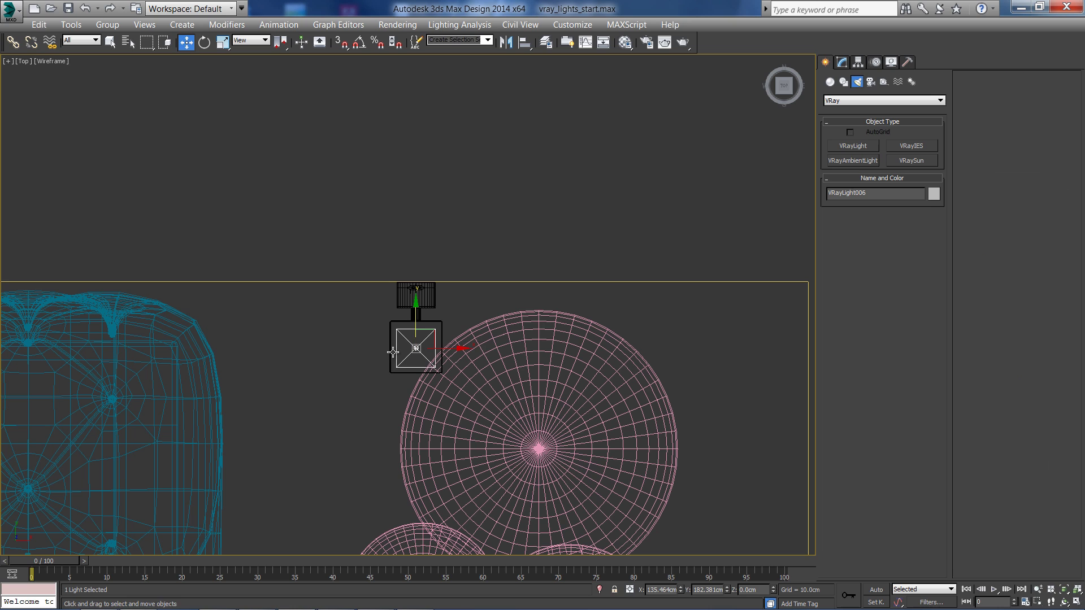
- Raise the plane light from the floor into the wall lamp's housing, to a height of about 150 cm
{"action": "key", "text": "alt+w"}
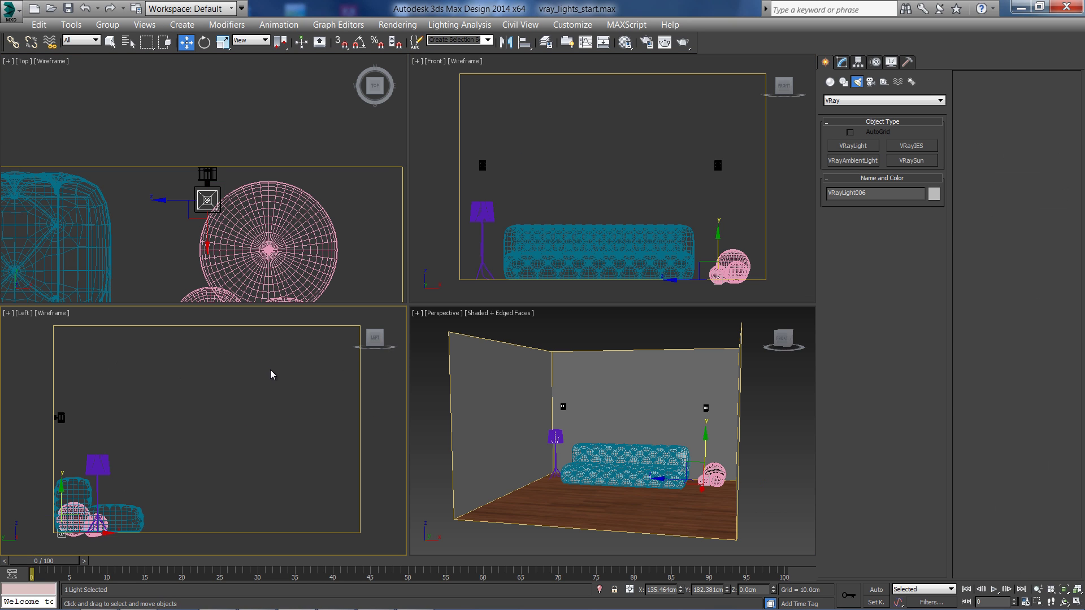
{"action": "key", "text": "alt+w"}
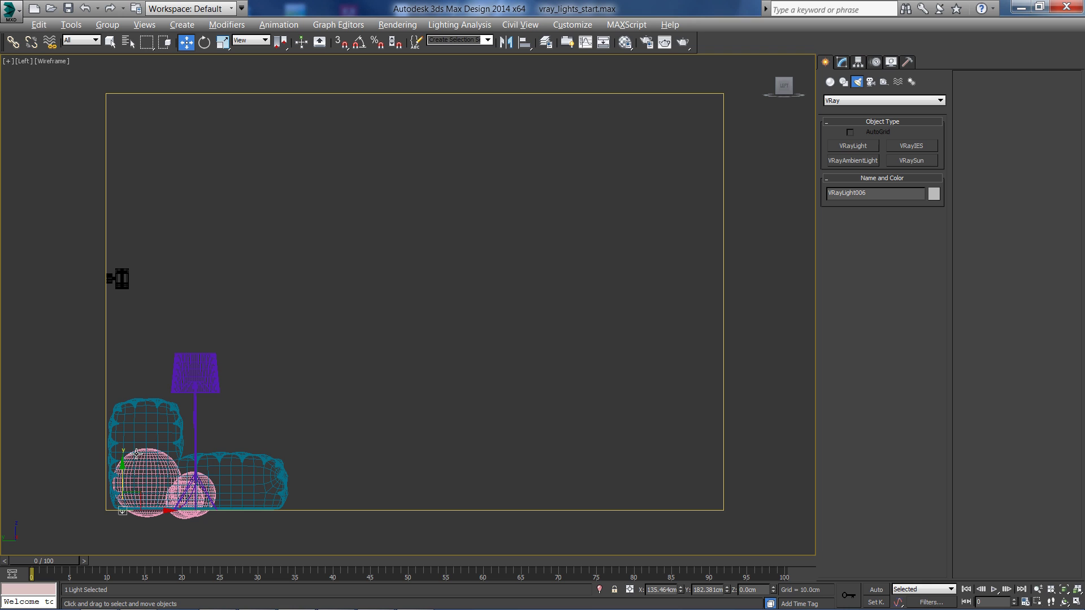
{"action": "left_click_drag", "start_coordinate": [123, 479], "coordinate": [122, 254]}
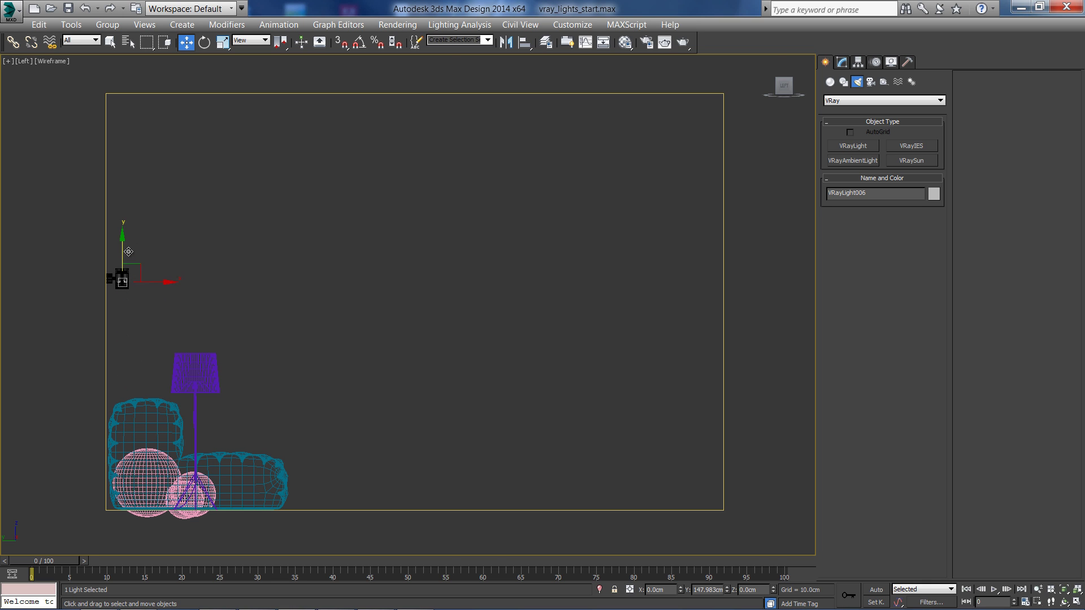
{"action": "key", "text": "z"}
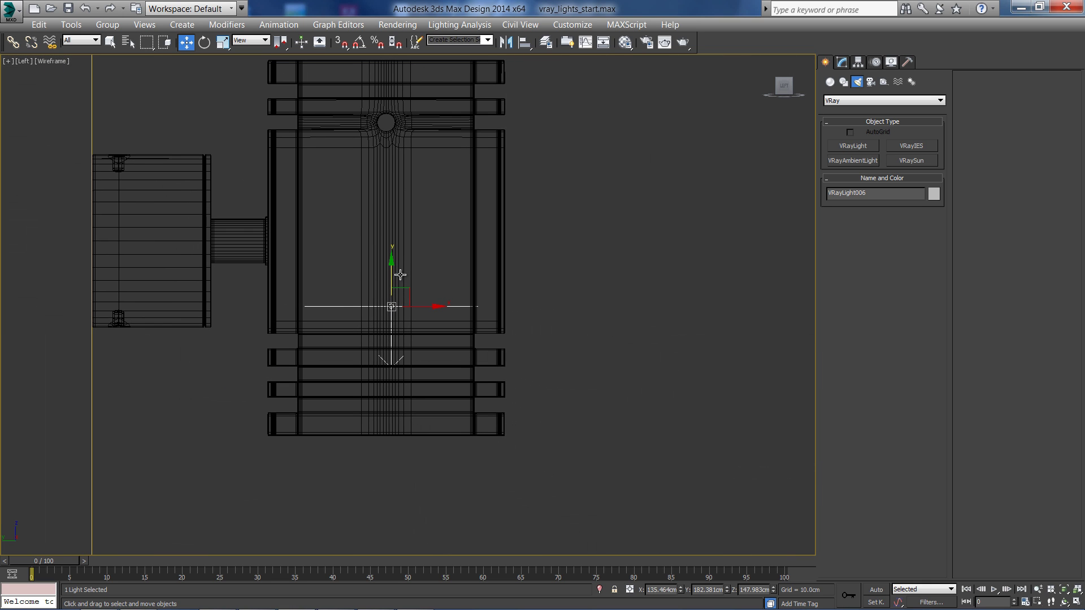
{"action": "left_click_drag", "start_coordinate": [394, 274], "coordinate": [393, 210]}
{"action": "scroll", "coordinate": [398, 265], "scroll_direction": "down", "scroll_amount": 4}
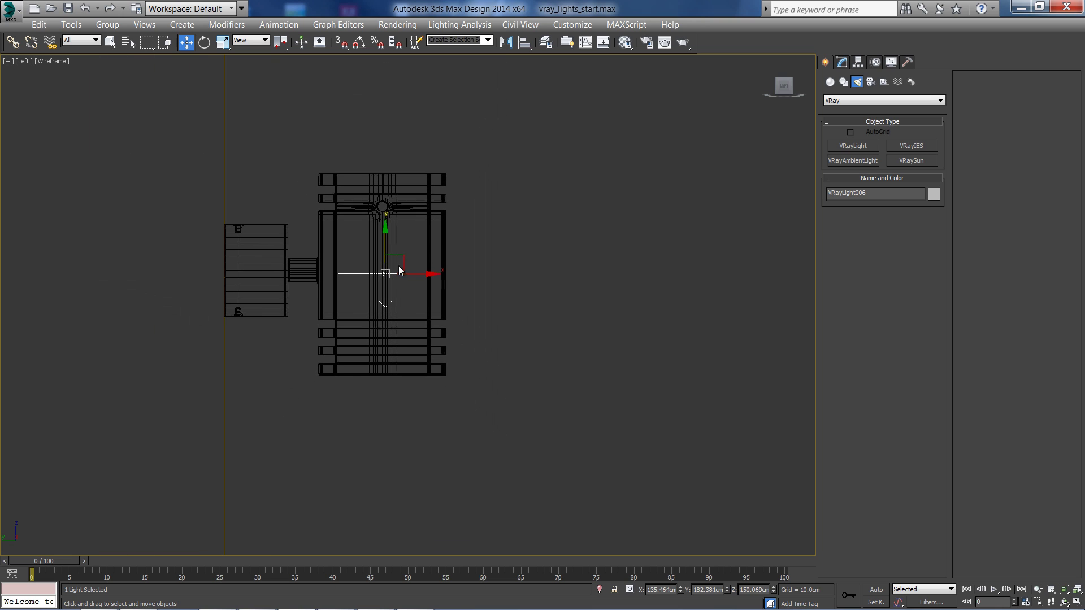
{"action": "key", "text": "alt+w"}
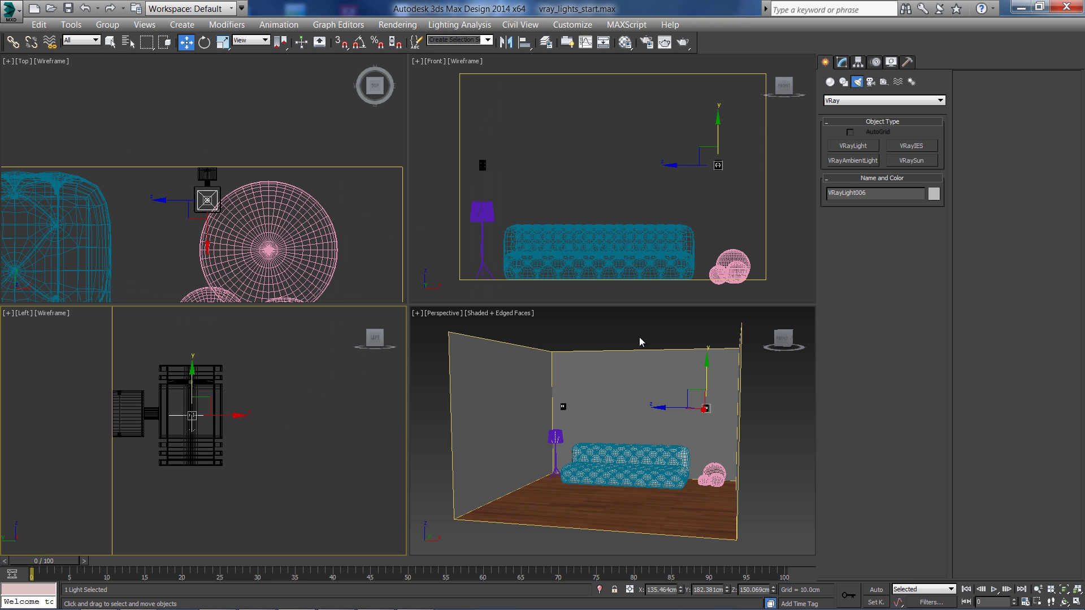
- Set the plane light's intensity units to Luminous power (lm)
{"action": "right_click", "coordinate": [641, 342]}
{"action": "key", "text": "alt+w"}
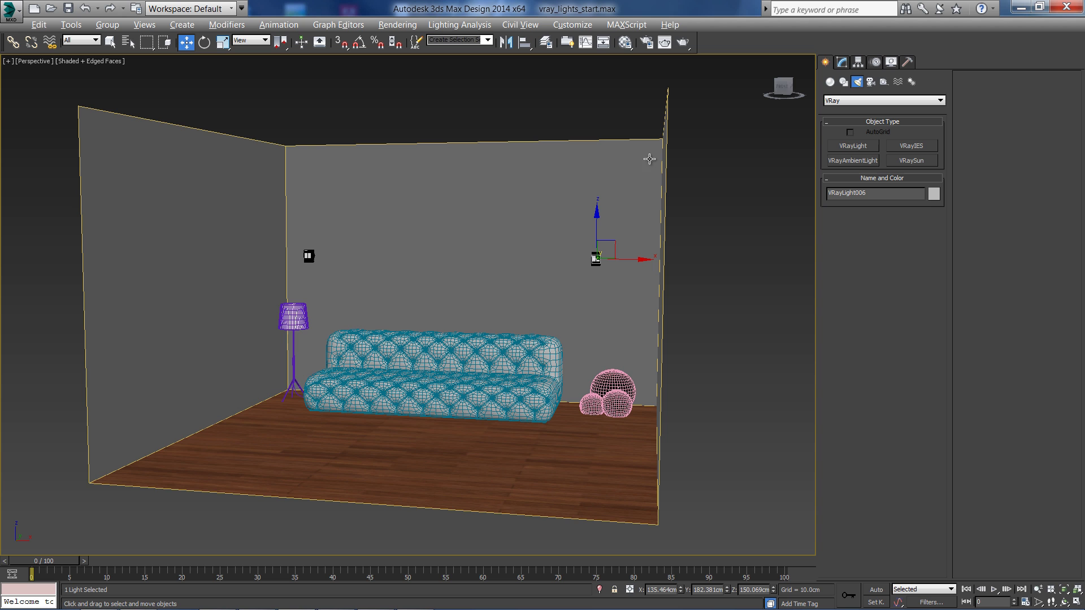
{"action": "left_click", "coordinate": [842, 63]}
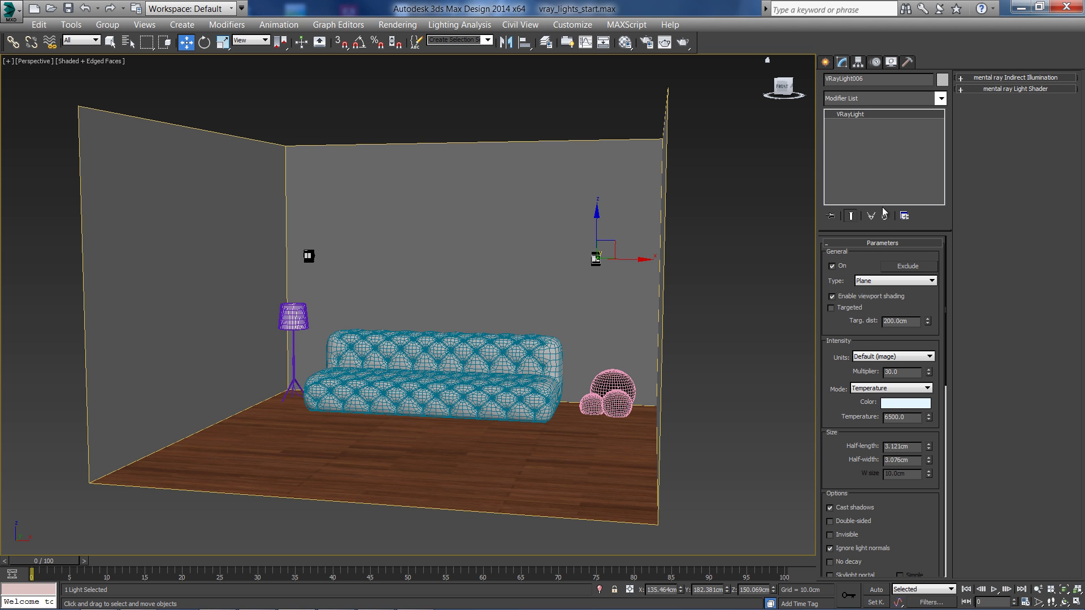
{"action": "left_click_drag", "start_coordinate": [867, 257], "coordinate": [847, 325]}
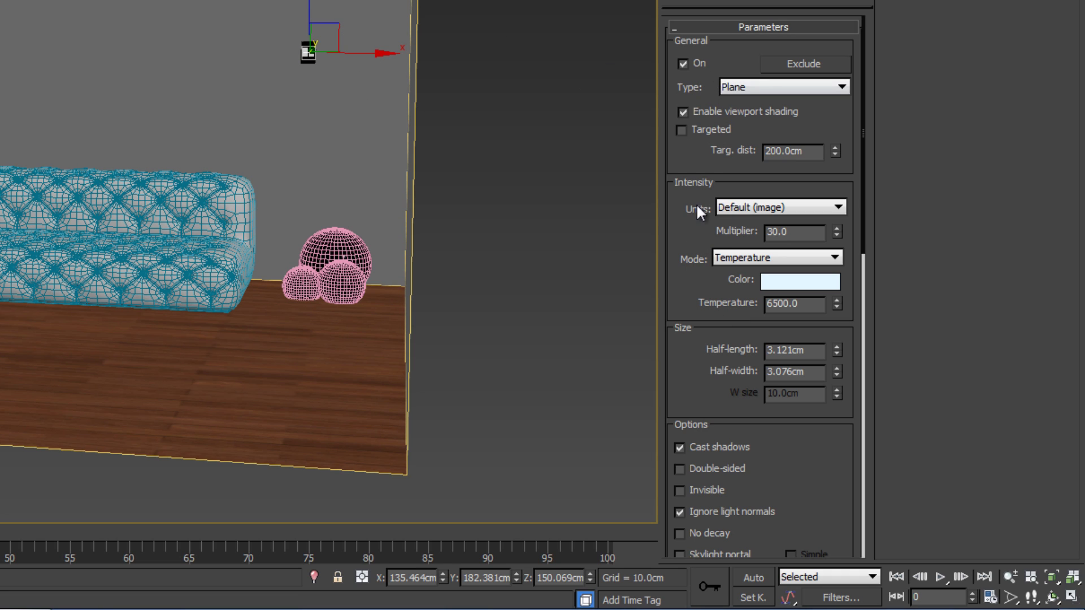
{"action": "left_click_drag", "start_coordinate": [694, 192], "coordinate": [785, 170]}
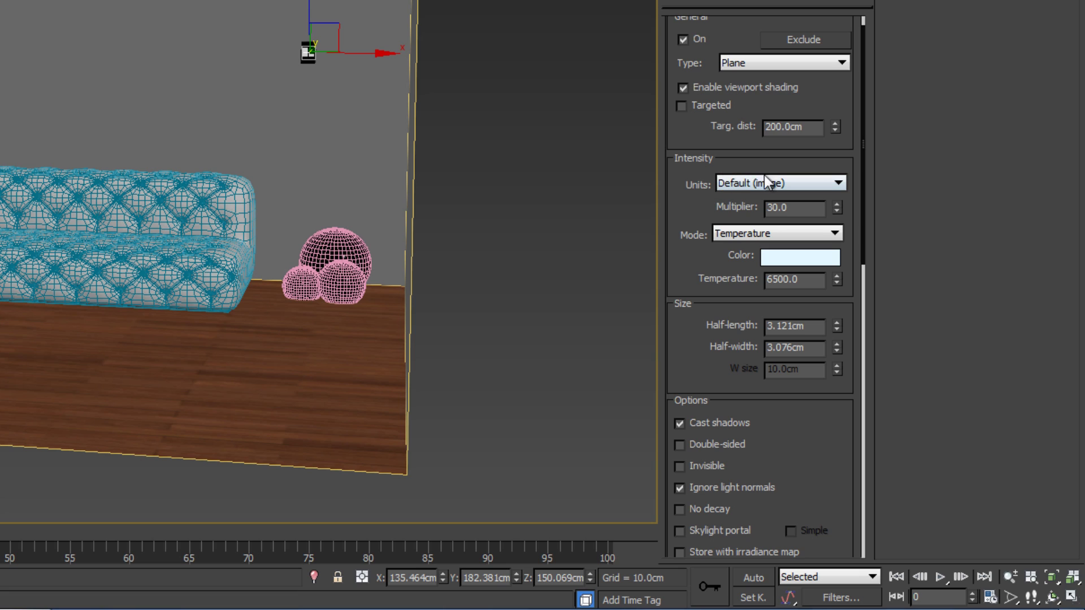
{"action": "left_click", "coordinate": [751, 183]}
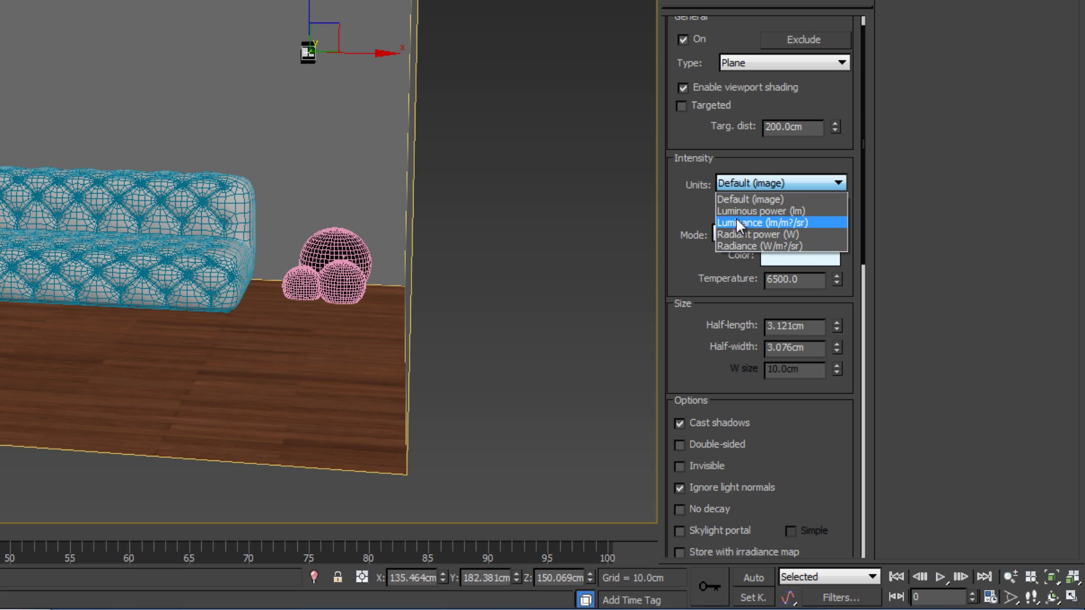
{"action": "left_click", "coordinate": [779, 211]}
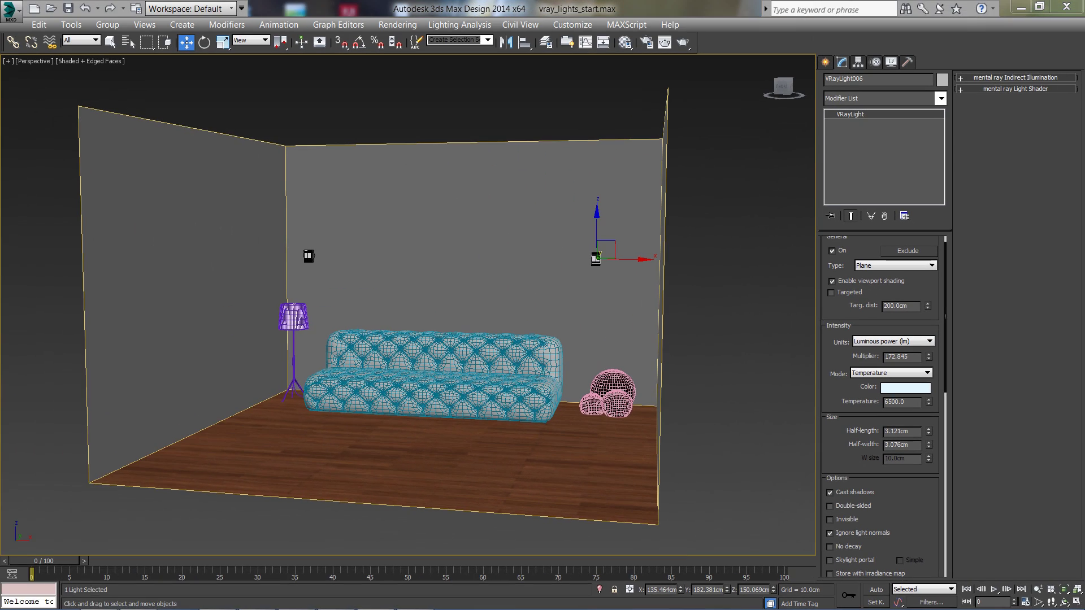
- Consult the watts-to-lumens chart in lumens.jpg and set the light's multiplier to 1600
{"action": "left_click_drag", "start_coordinate": [0, 328], "coordinate": [618, 71]}
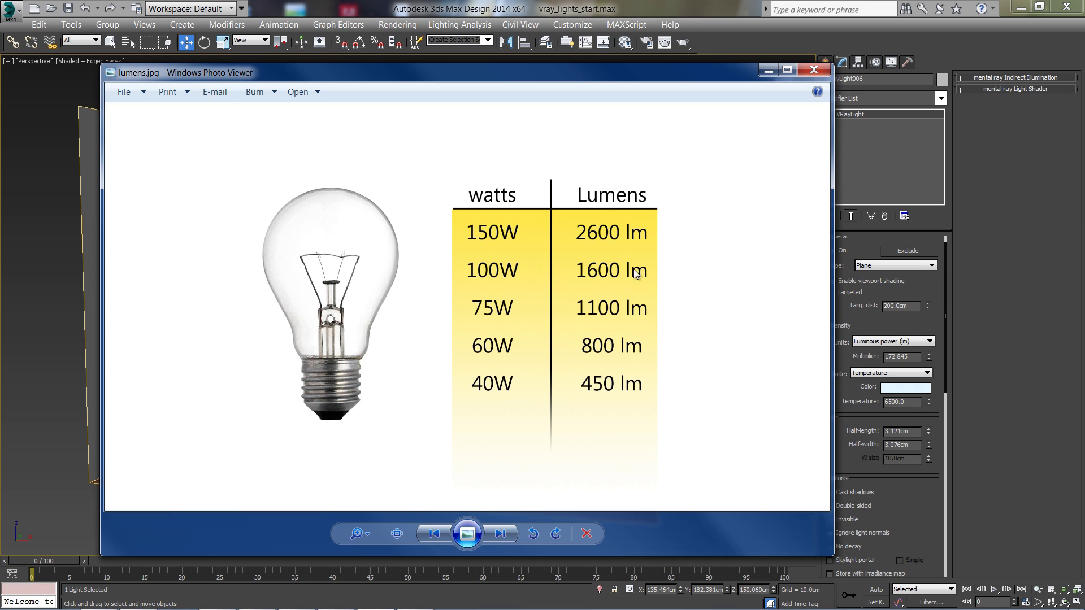
{"action": "left_click", "coordinate": [767, 72]}
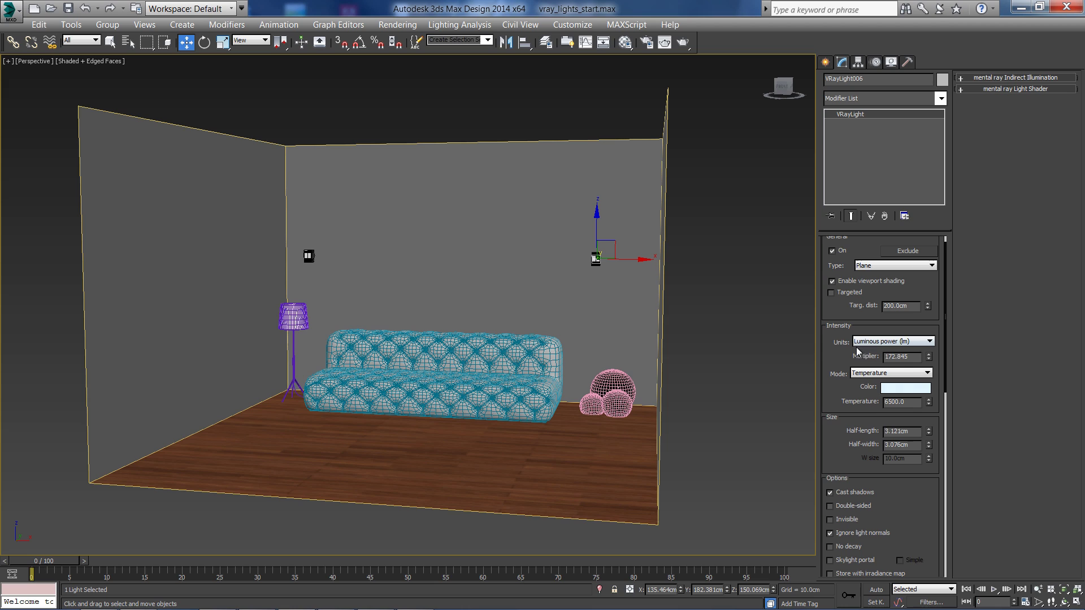
{"action": "double_click", "coordinate": [885, 356]}
{"action": "type", "text": "1600"}
{"action": "key", "text": "Return"}
- Keep the light's colour mode on Temperature and set the temperature to 3000
{"action": "left_click", "coordinate": [868, 375]}
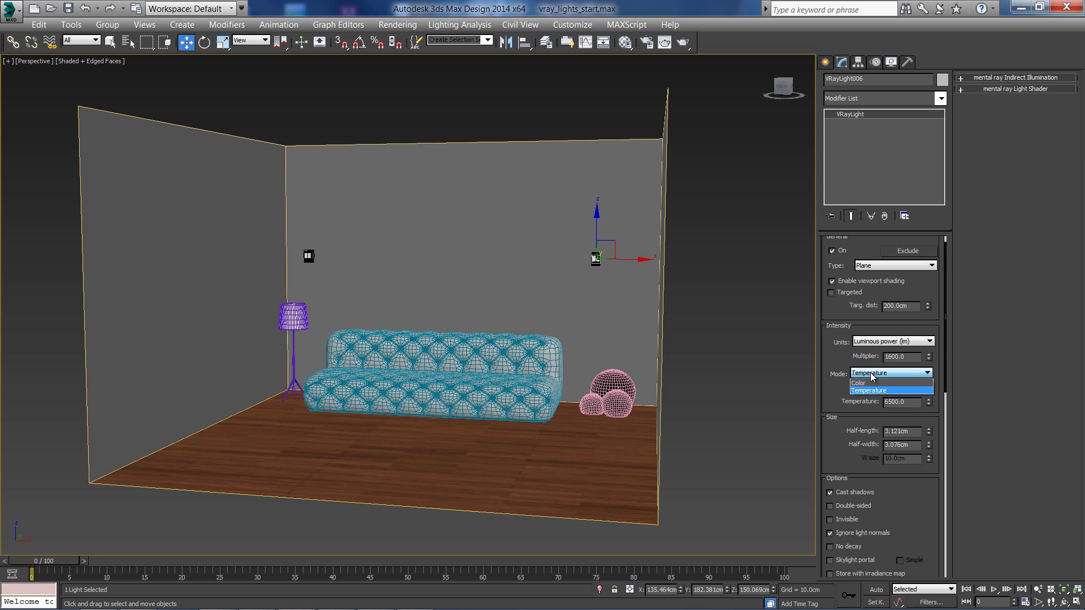
{"action": "left_click", "coordinate": [874, 377]}
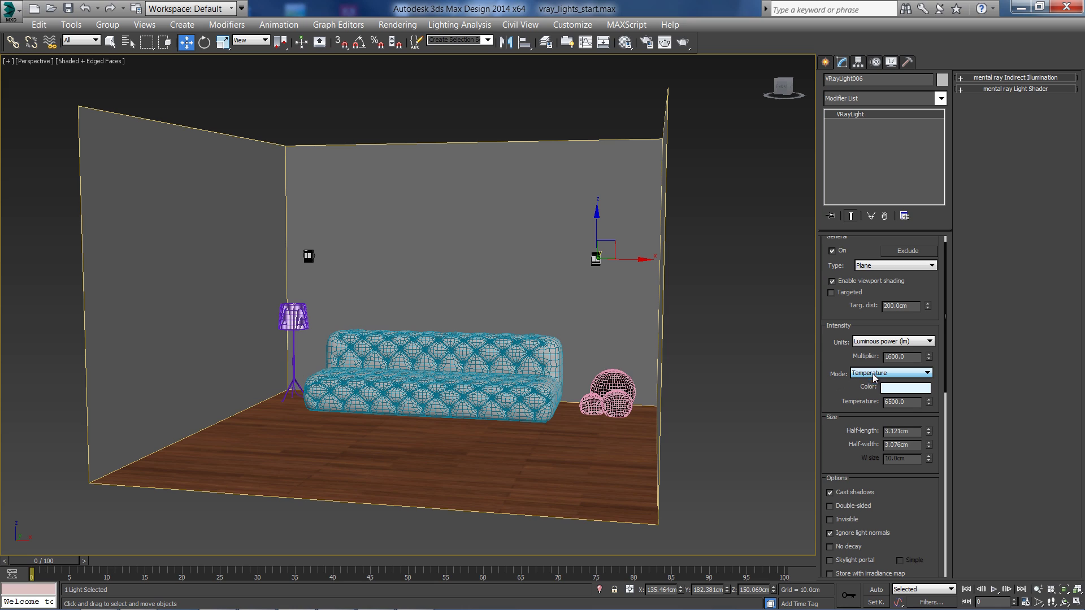
{"action": "double_click", "coordinate": [914, 403]}
{"action": "type", "text": "3000"}
{"action": "key", "text": "Return"}
{"action": "left_click_drag", "start_coordinate": [838, 395], "coordinate": [870, 269]}
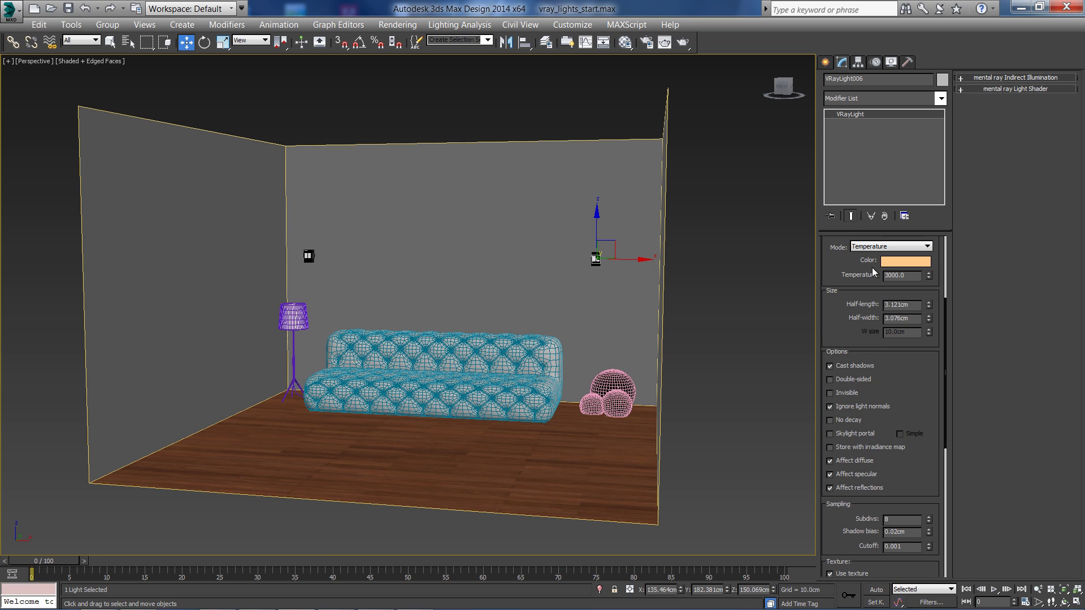
- Place a VRayPhysicalCamera in the top view near the room's open side, aimed straight at the sofa with a target distance of about 245 cm
{"action": "key", "text": "alt+w"}
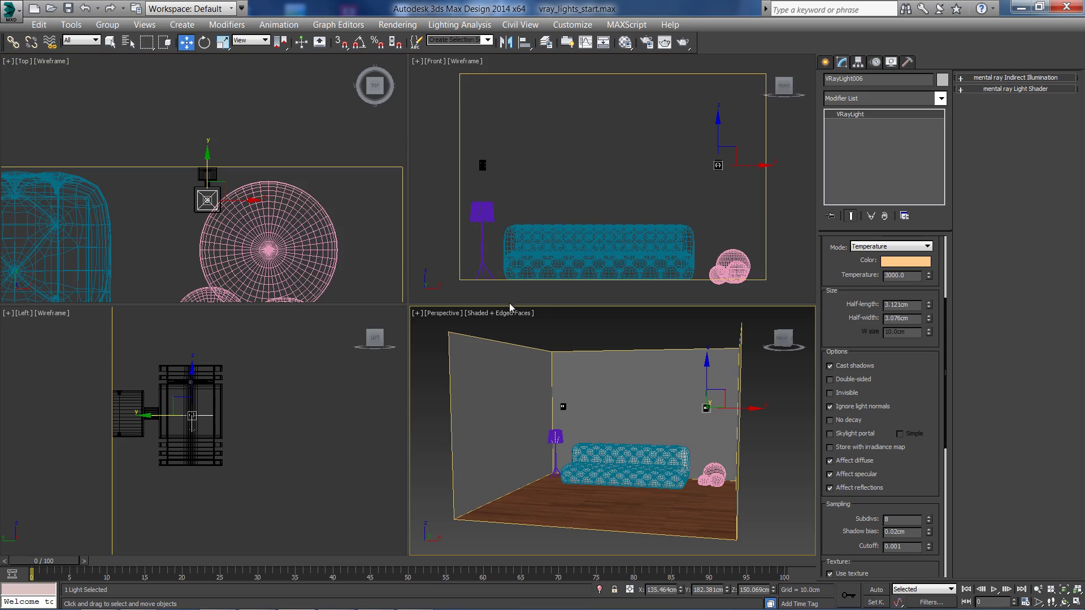
{"action": "right_click", "coordinate": [348, 206]}
{"action": "key", "text": "alt+w"}
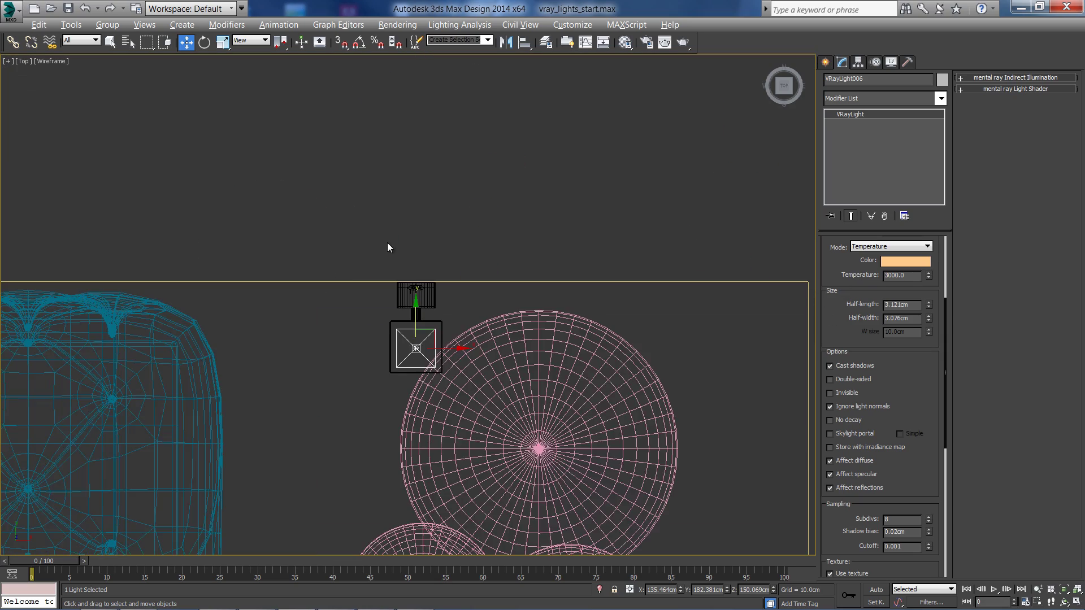
{"action": "scroll", "coordinate": [390, 243], "scroll_direction": "down", "scroll_amount": 2}
{"action": "scroll", "coordinate": [422, 259], "scroll_direction": "down", "scroll_amount": 4}
{"action": "middle_click_drag", "start_coordinate": [461, 390], "coordinate": [453, 276]}
{"action": "scroll", "coordinate": [454, 276], "scroll_direction": "down", "scroll_amount": 3}
{"action": "middle_click_drag", "start_coordinate": [622, 243], "coordinate": [755, 121]}
{"action": "left_click", "coordinate": [784, 86]}
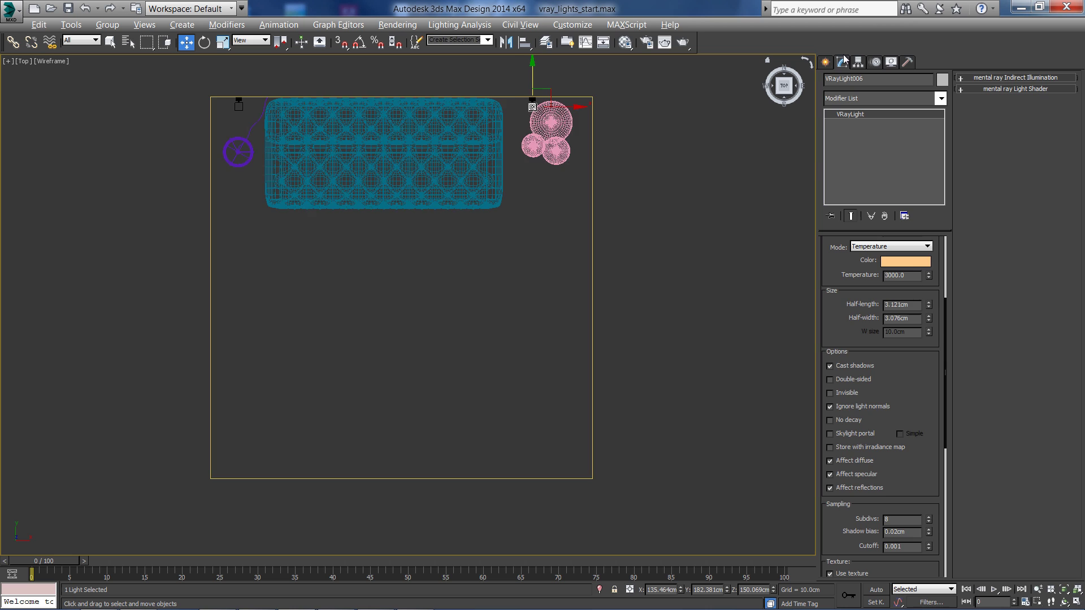
{"action": "left_click", "coordinate": [826, 63]}
{"action": "left_click", "coordinate": [870, 82]}
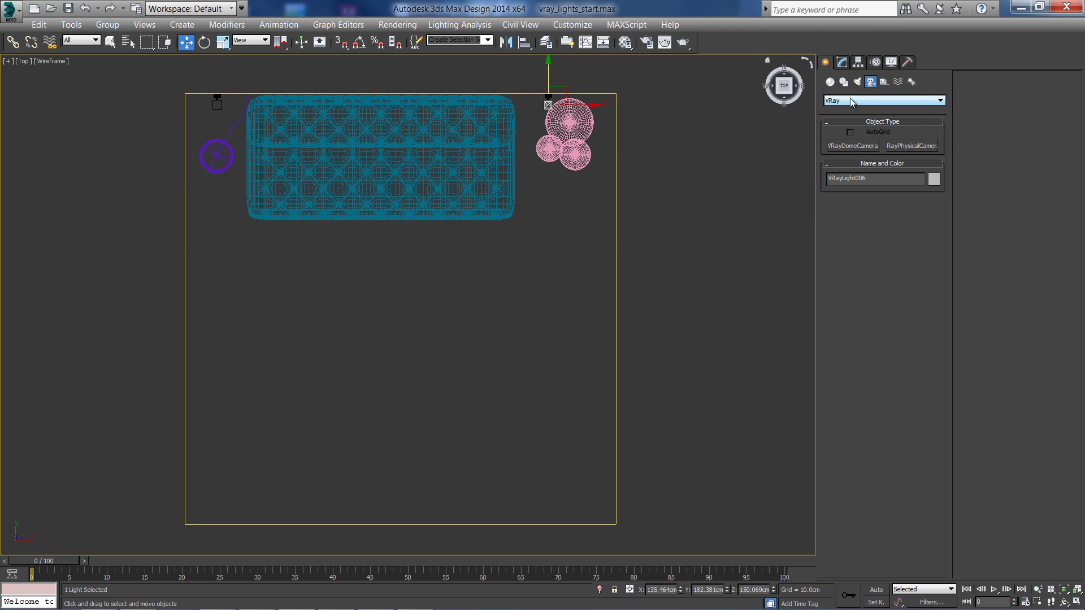
{"action": "left_click", "coordinate": [902, 149]}
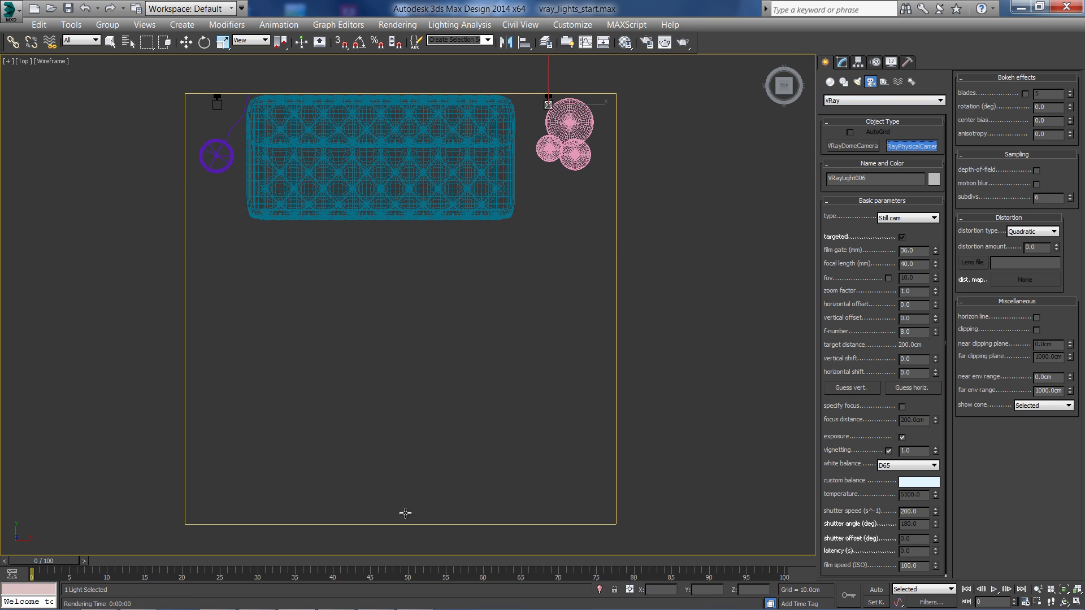
{"action": "left_click_drag", "start_coordinate": [405, 514], "coordinate": [405, 249]}
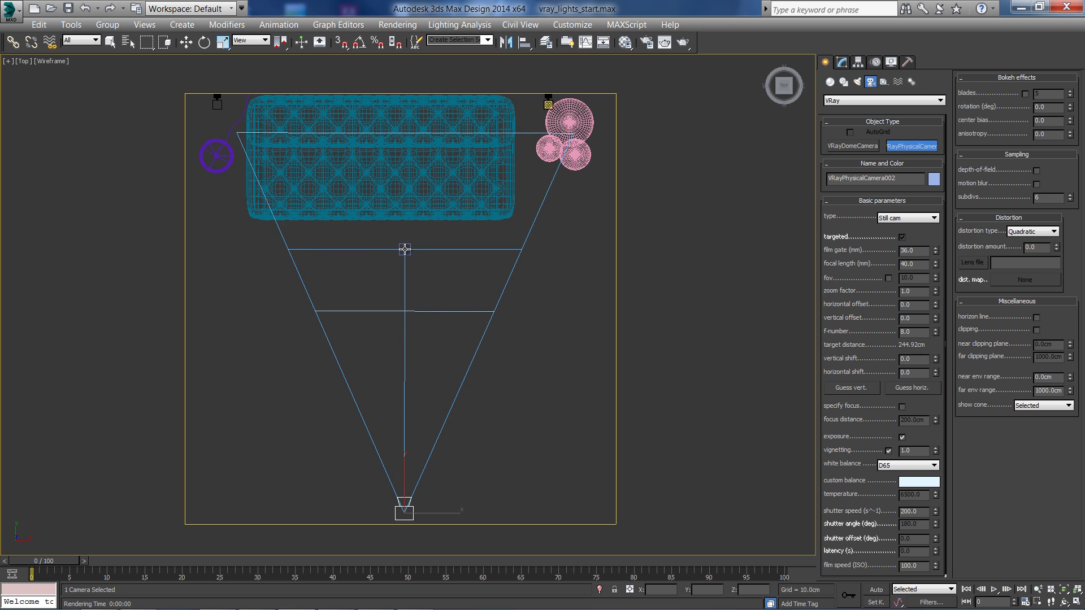
- Look through the new camera and reframe it on the sofa, floor lamp and both wall lamps, with a target distance of about 426 cm
{"action": "key", "text": "alt+w"}
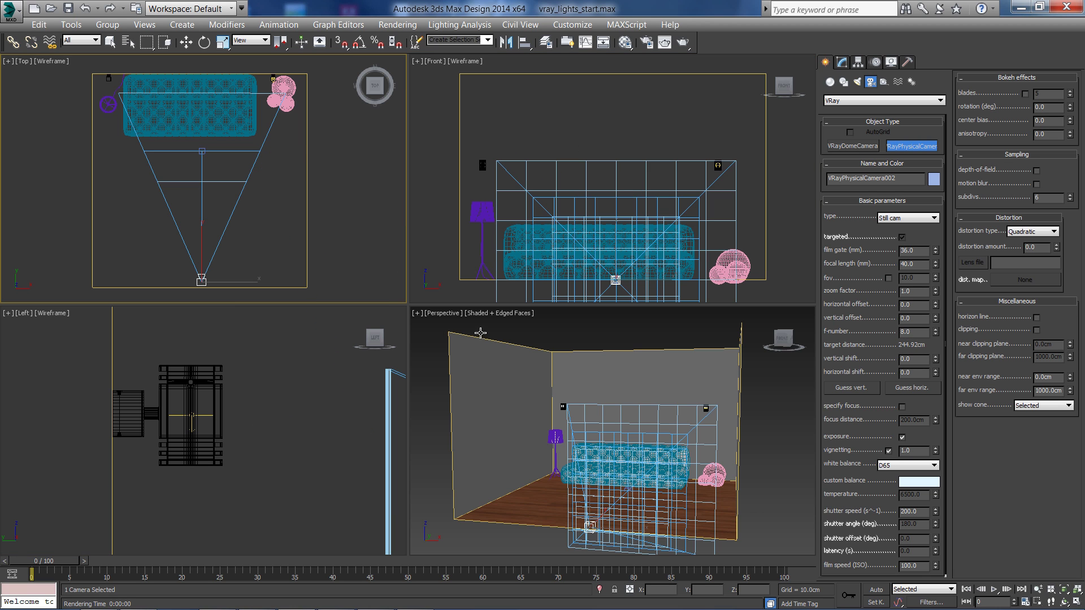
{"action": "right_click", "coordinate": [501, 327]}
{"action": "key", "text": "c"}
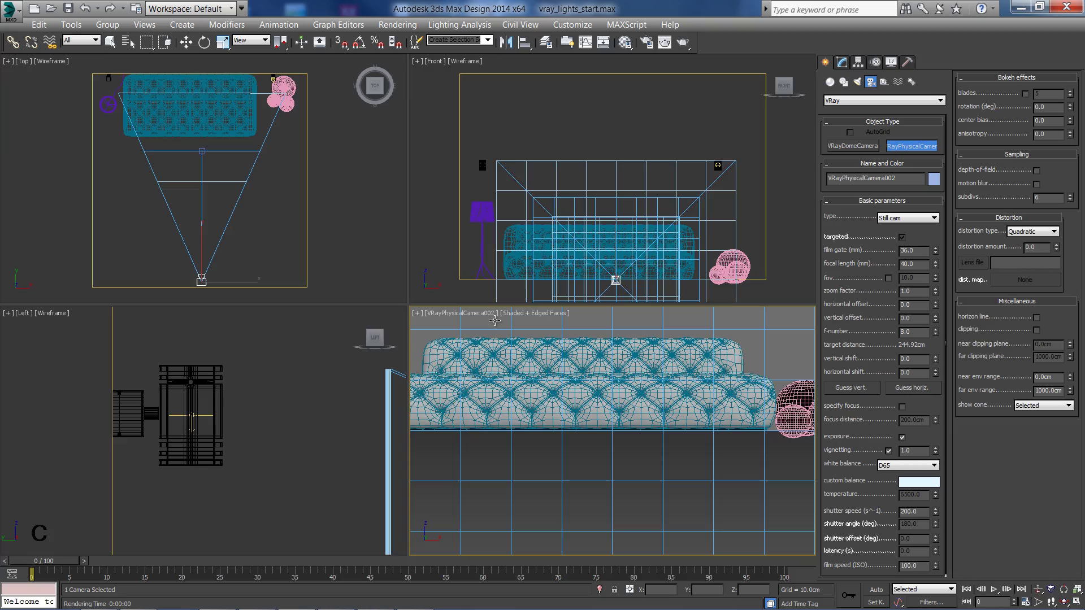
{"action": "key", "text": "alt+w"}
{"action": "middle_click_drag", "start_coordinate": [508, 307], "coordinate": [532, 488]}
{"action": "scroll", "coordinate": [531, 488], "scroll_direction": "down", "scroll_amount": 8}
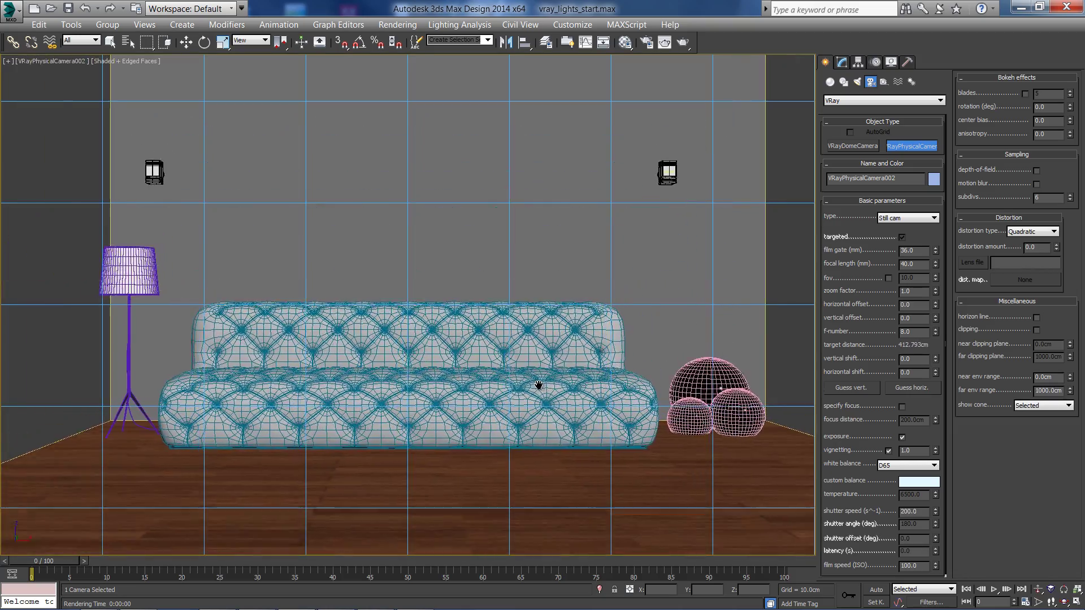
{"action": "mouse_move", "coordinate": [551, 382]}
{"action": "middle_mouse_down"}
{"action": "mouse_move", "coordinate": [542, 382]}
{"action": "mouse_move", "coordinate": [549, 391]}
{"action": "middle_mouse_up"}
{"action": "scroll", "coordinate": [546, 390], "scroll_direction": "down", "scroll_amount": 2}
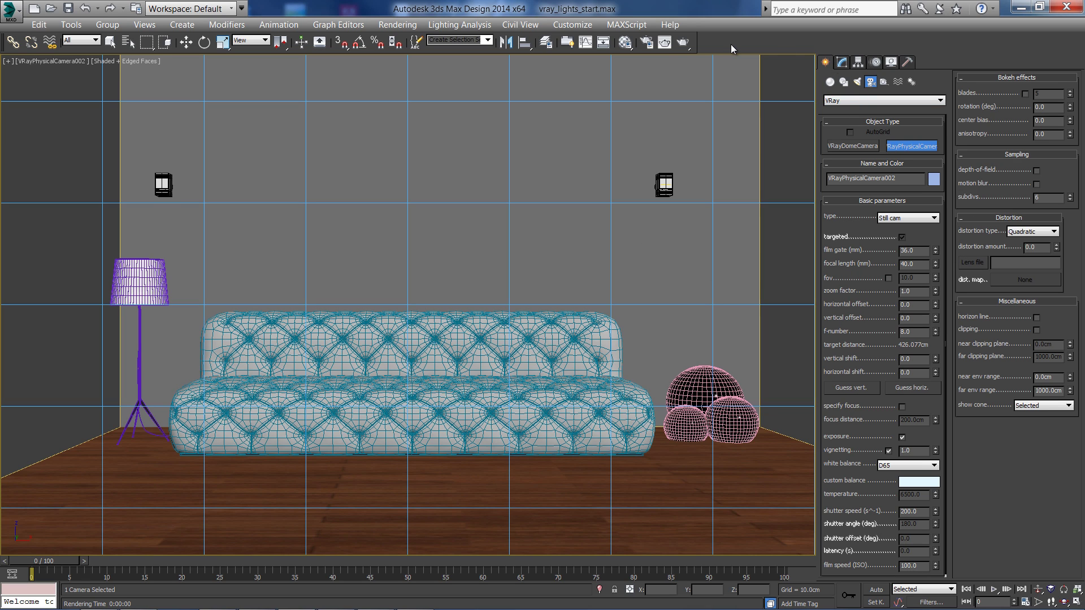
- Render the physical camera view and shift the V-Ray frame buffer away from the camera parameters
{"action": "left_click", "coordinate": [683, 43]}
{"action": "left_click_drag", "start_coordinate": [652, 128], "coordinate": [583, 115]}
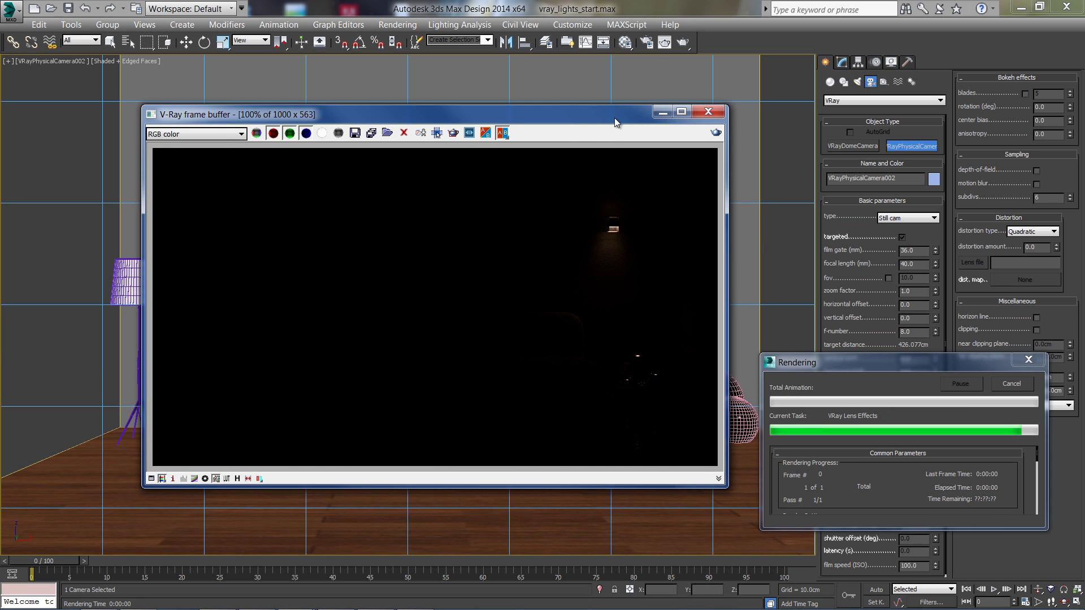
{"action": "left_click_drag", "start_coordinate": [615, 117], "coordinate": [601, 121]}
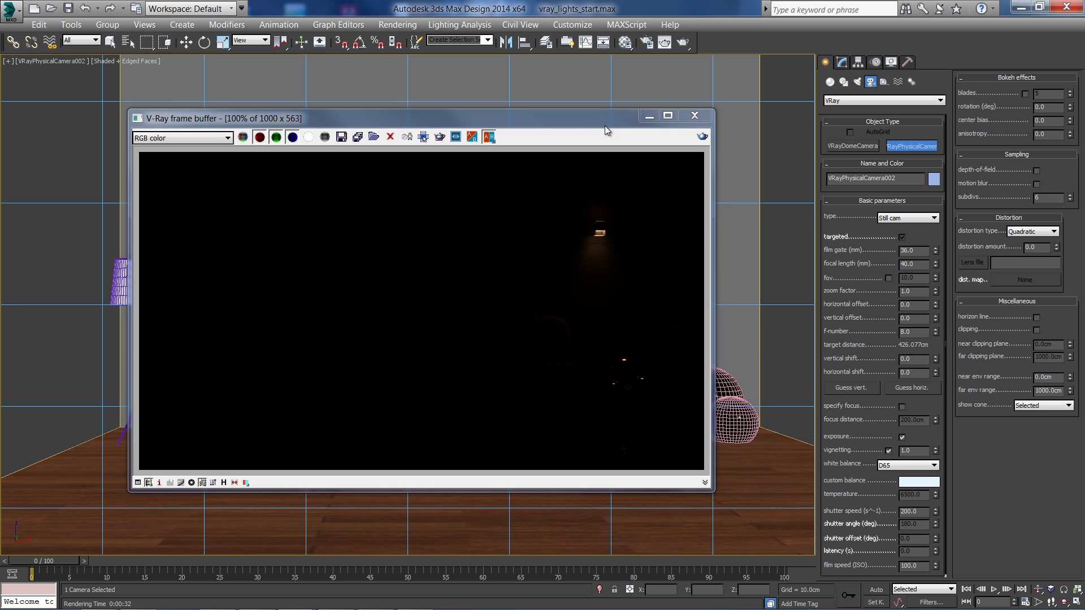
{"action": "left_click_drag", "start_coordinate": [598, 120], "coordinate": [593, 117]}
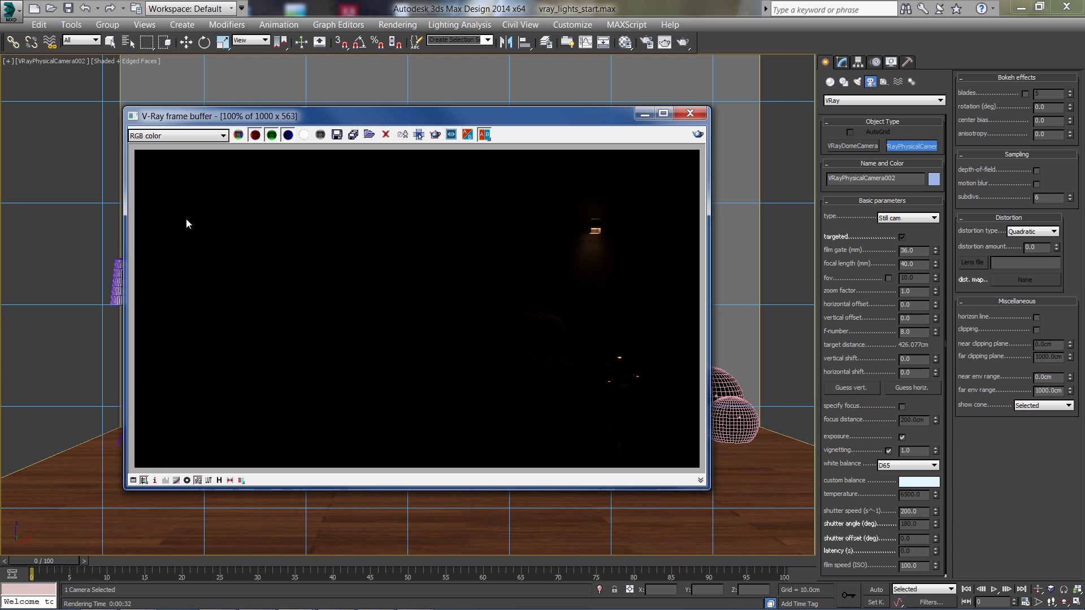
{"action": "left_click_drag", "start_coordinate": [585, 122], "coordinate": [566, 117]}
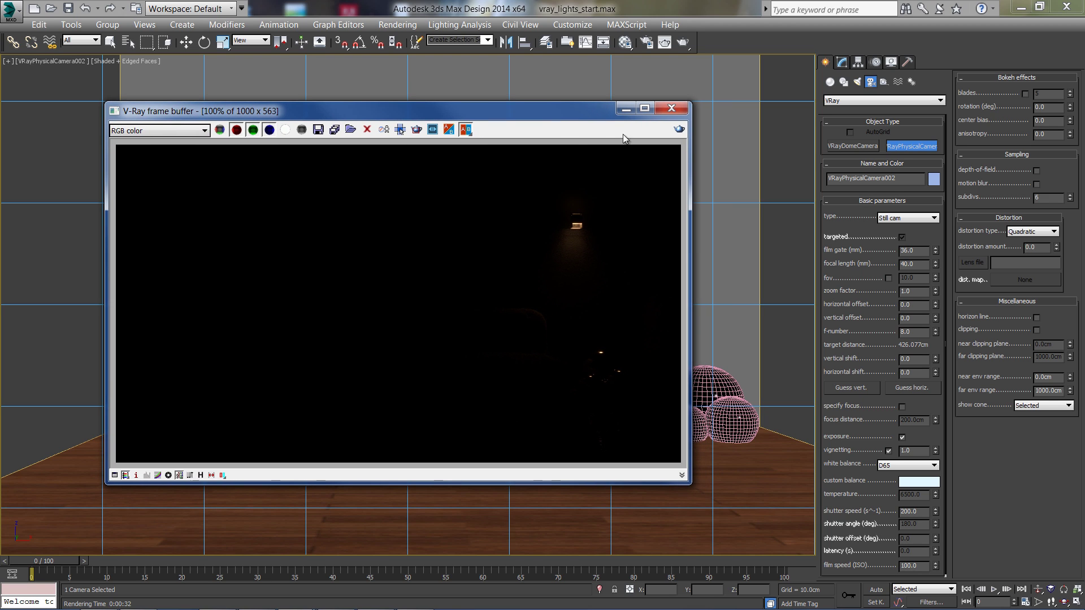
{"action": "left_click", "coordinate": [62, 62]}
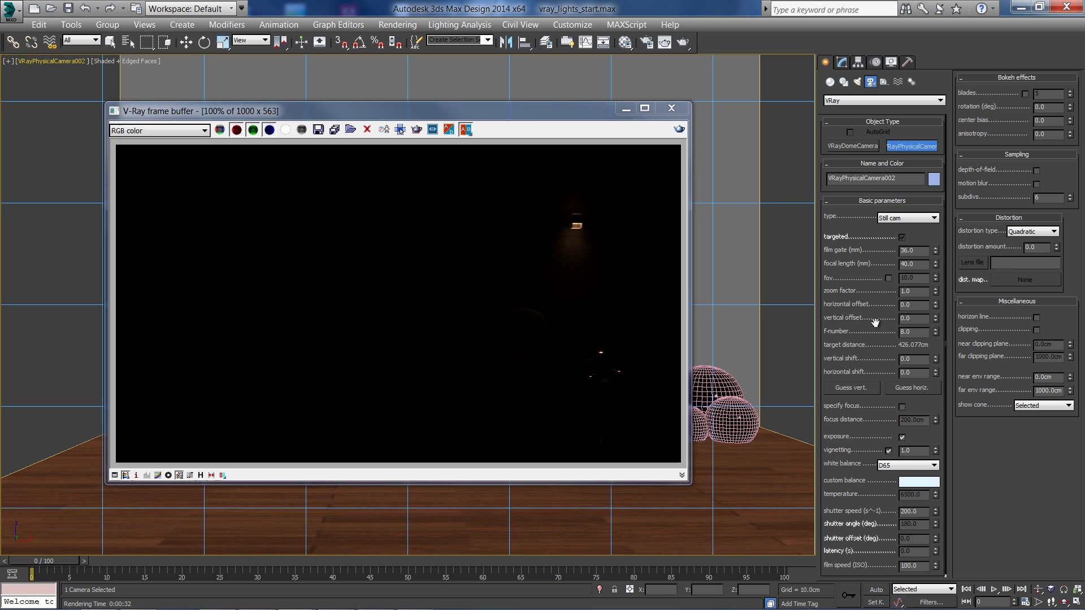
- Set the camera's shutter speed to 20 and region-render the area around the lit wall lamp
{"action": "scroll", "coordinate": [876, 323], "scroll_direction": "down", "scroll_amount": 1}
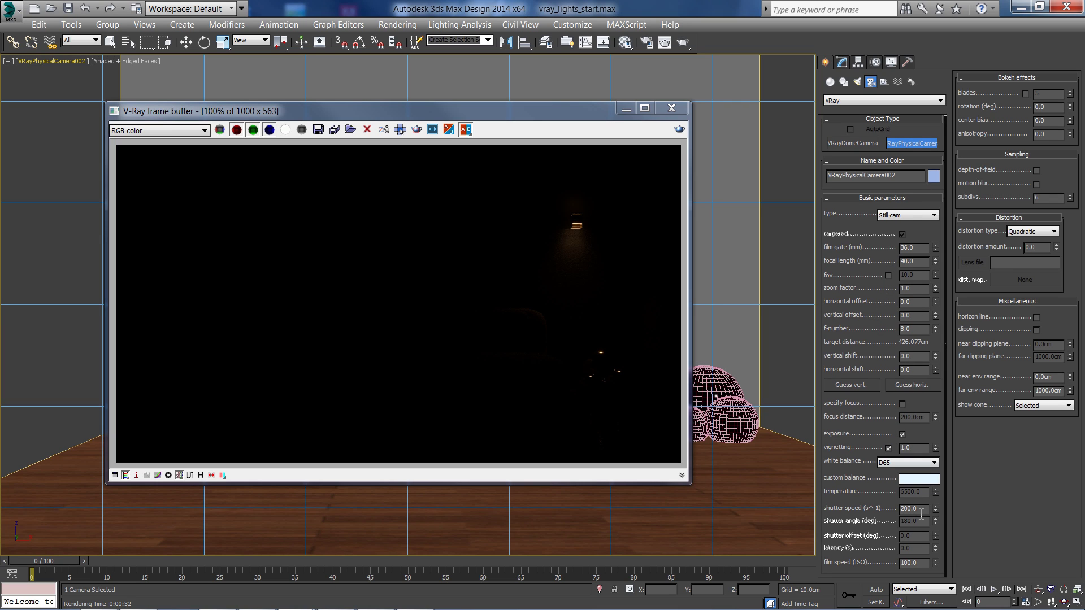
{"action": "left_click_drag", "start_coordinate": [924, 511], "coordinate": [892, 510]}
{"action": "type", "text": "20"}
{"action": "key", "text": "Return"}
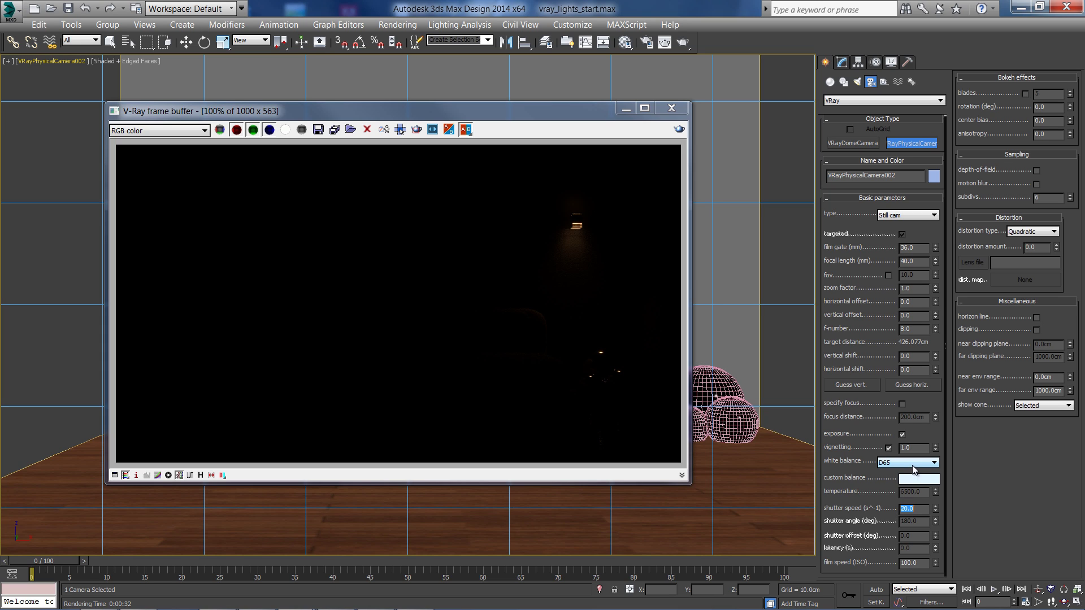
{"action": "left_click", "coordinate": [418, 131]}
{"action": "left_click_drag", "start_coordinate": [619, 191], "coordinate": [503, 292]}
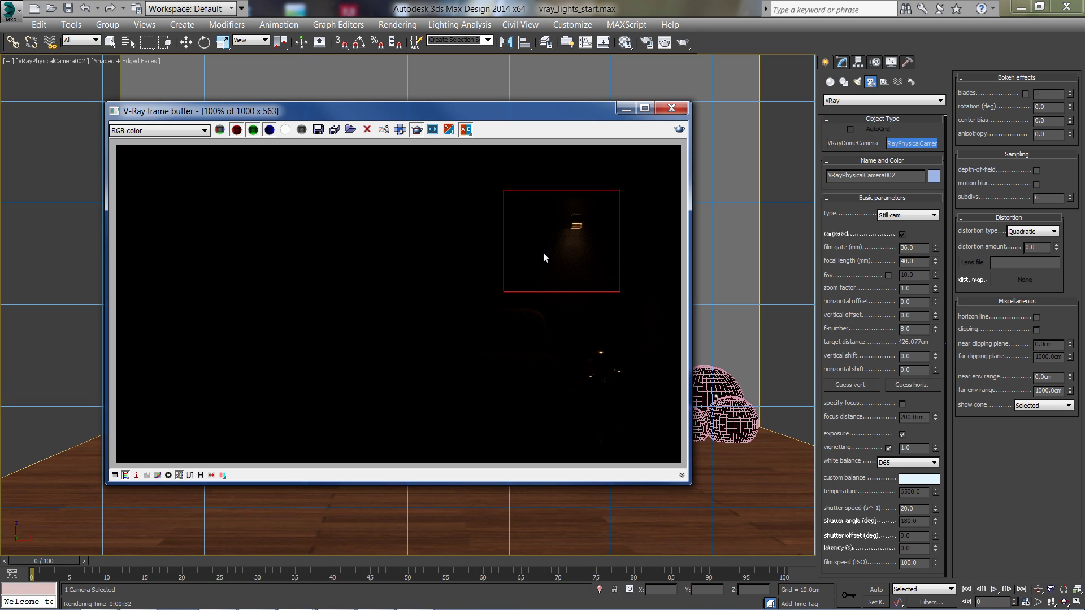
{"action": "left_click", "coordinate": [679, 130]}
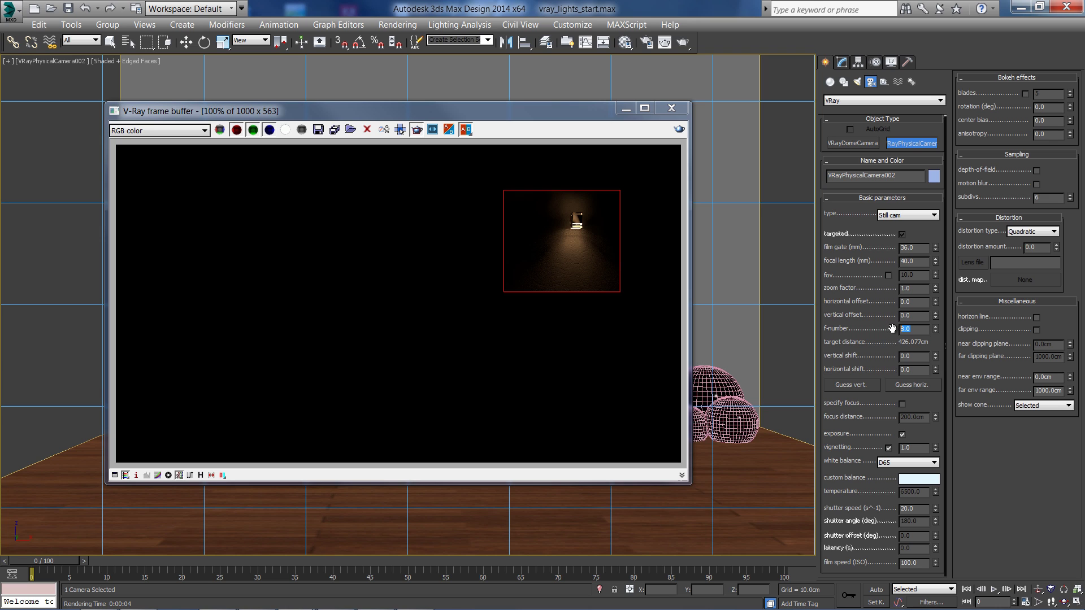
- Set the camera's f-number to 4 and film speed (ISO) to 200, re-rendering the lamp region after each change
{"action": "left_click", "coordinate": [678, 130]}
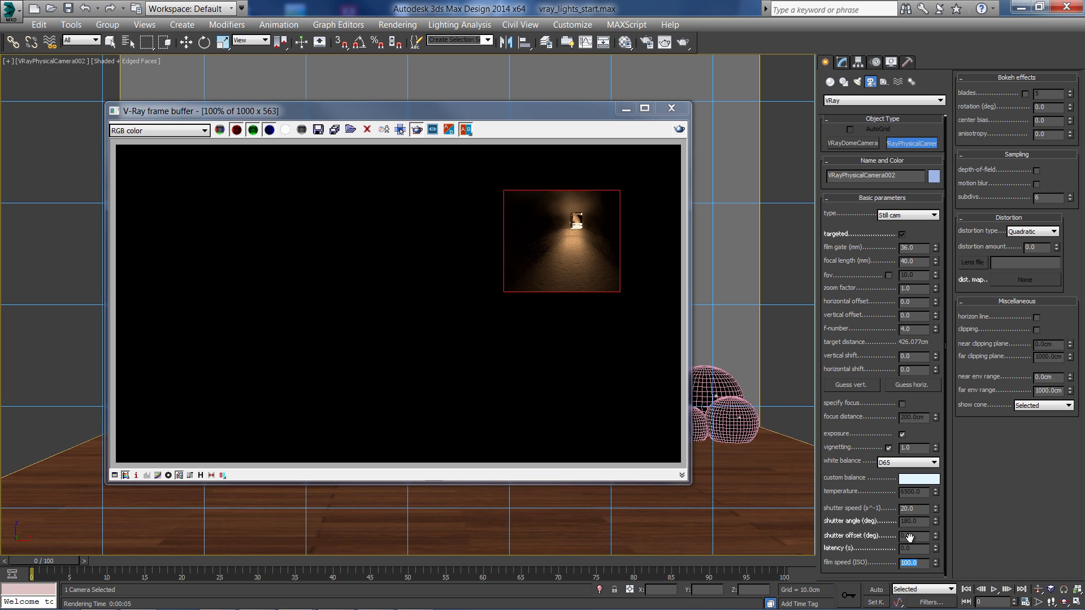
{"action": "type", "text": "0"}
{"action": "key", "text": "Return"}
{"action": "left_click", "coordinate": [682, 131]}
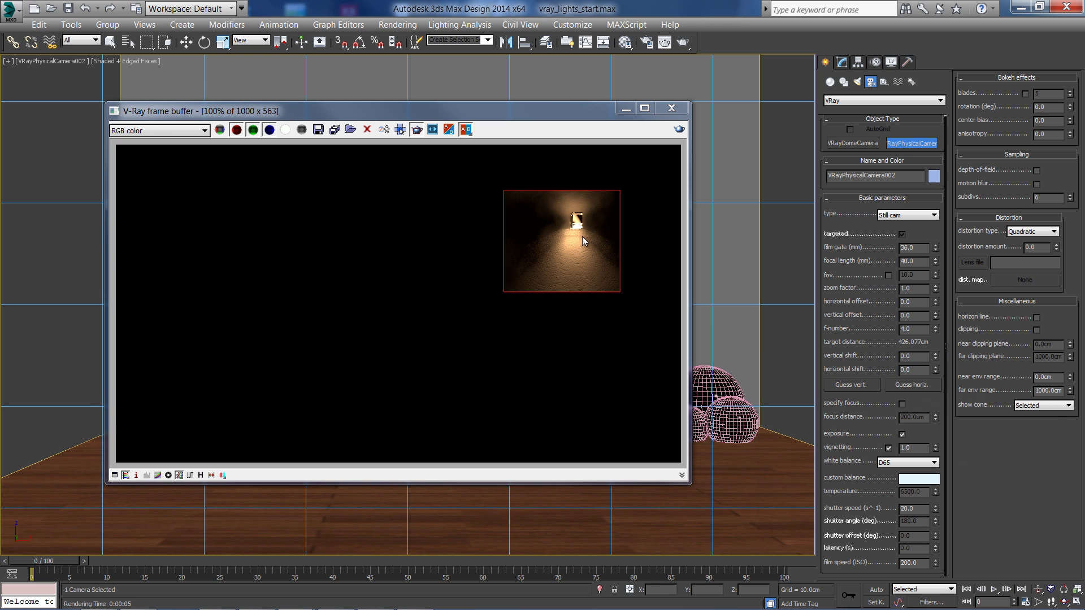
- Switch the camera view to wireframe and try to select the light inside the wall lamp beside the spheres
{"action": "left_click", "coordinate": [672, 108]}
{"action": "key", "text": "F3"}
{"action": "left_click_drag", "start_coordinate": [698, 135], "coordinate": [695, 146]}
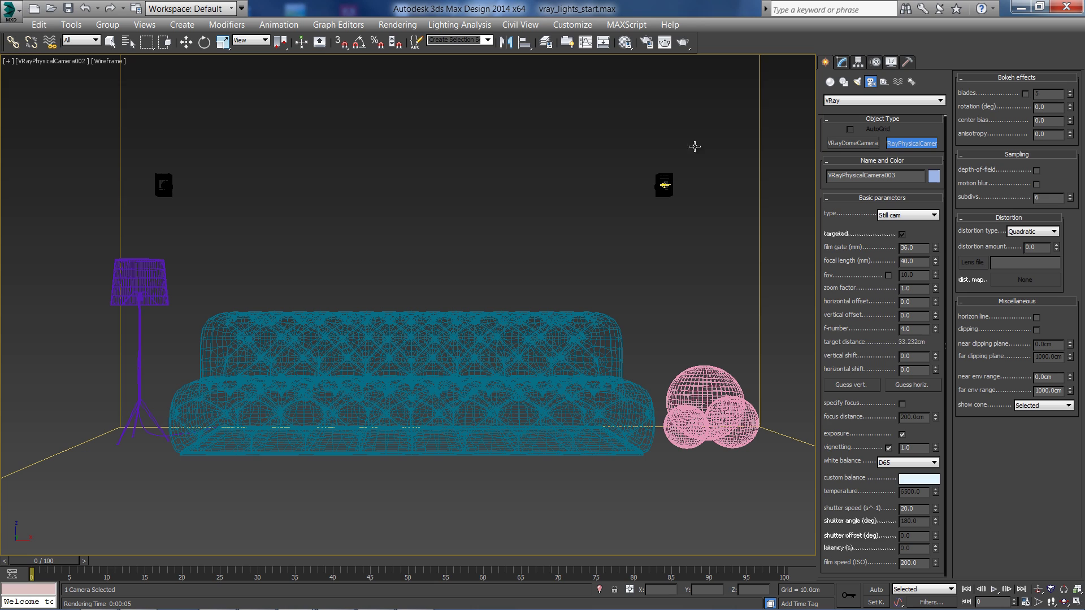
{"action": "right_click", "coordinate": [688, 173]}
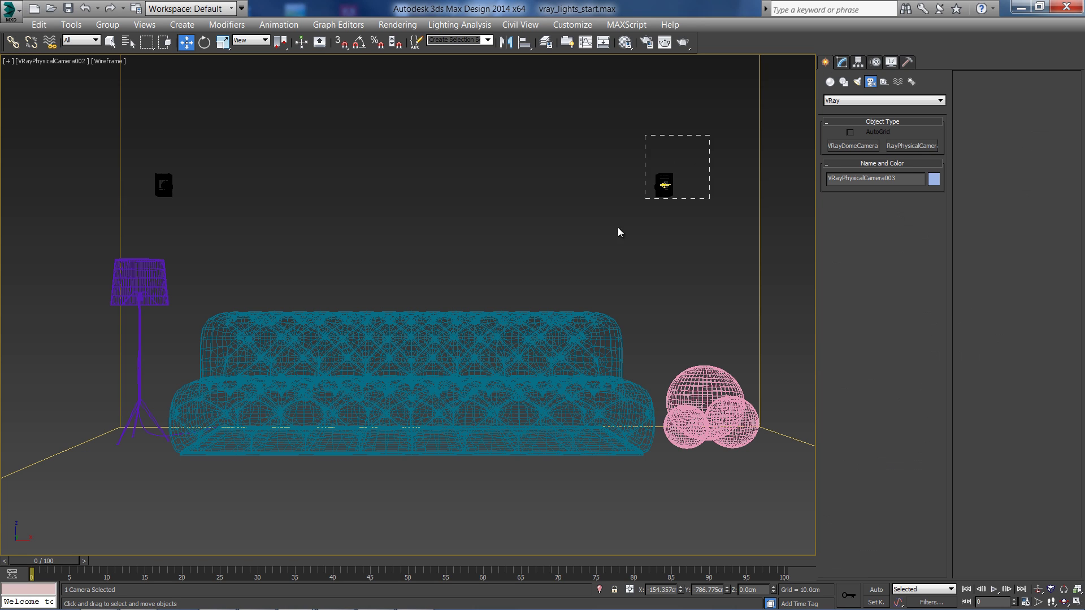
{"action": "left_click_drag", "start_coordinate": [618, 227], "coordinate": [616, 230]}
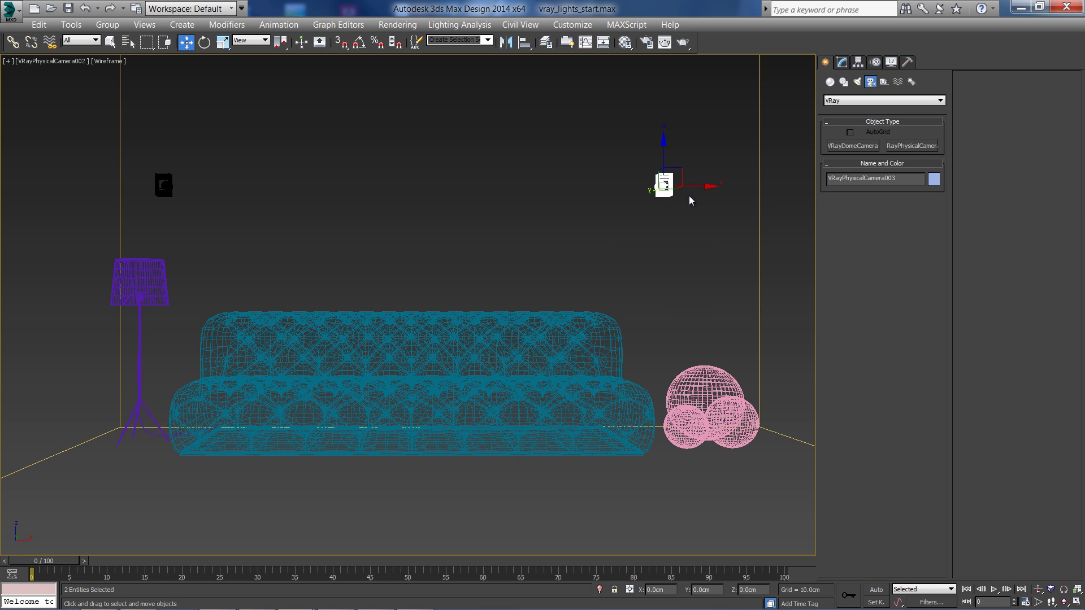
- Restrict selection to lights and clone the wall lamp's plane light as an instance into the lamp above the floor lamp
{"action": "left_click", "coordinate": [70, 42]}
{"action": "left_click", "coordinate": [85, 72]}
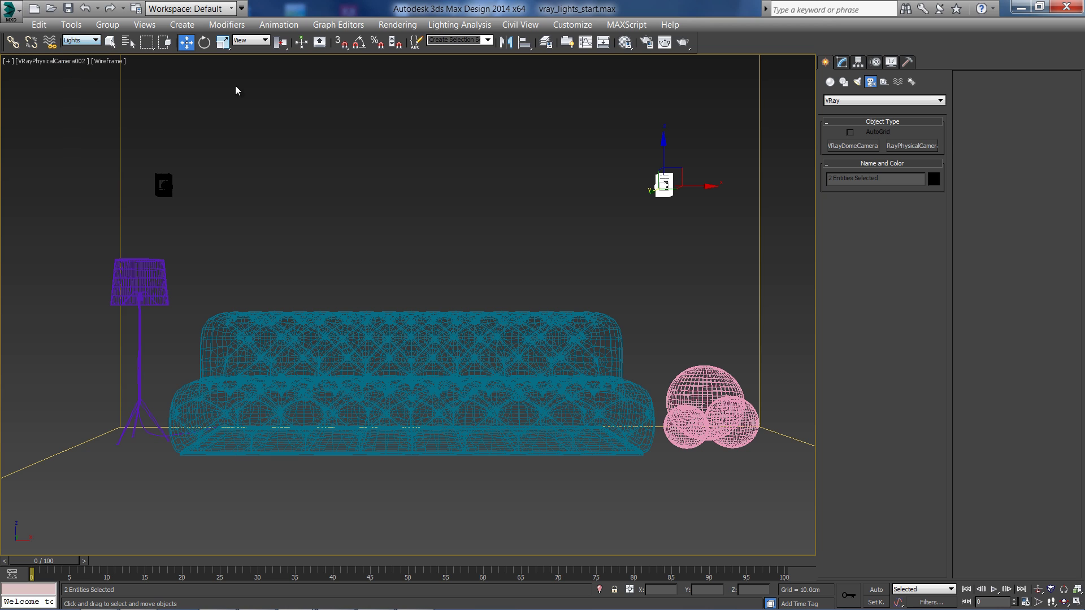
{"action": "left_click", "coordinate": [710, 152]}
{"action": "left_click", "coordinate": [665, 186]}
{"action": "key", "text": "F3"}
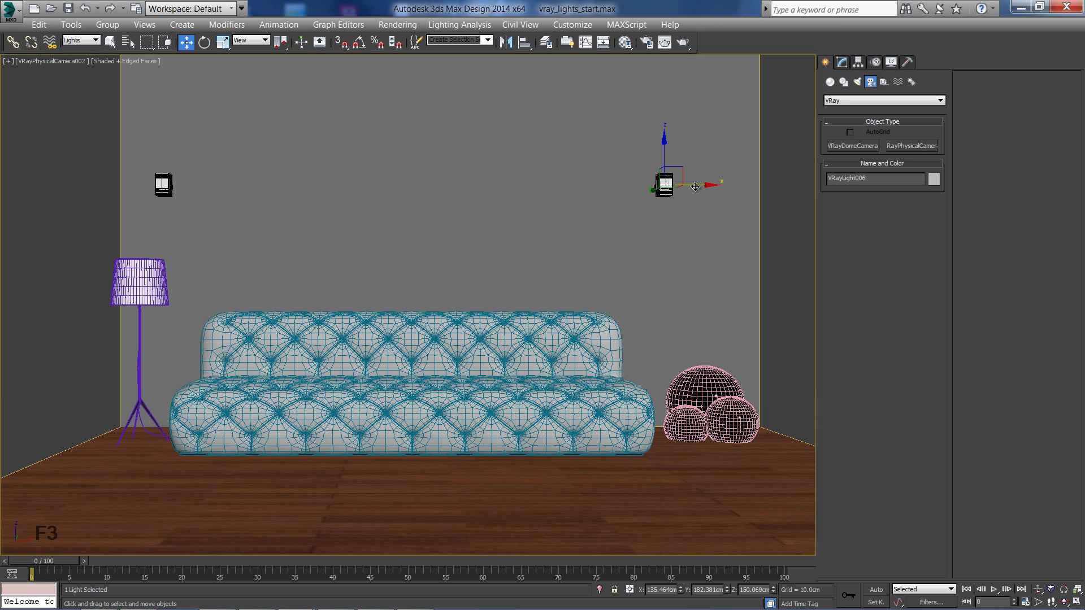
{"action": "left_click_drag", "start_coordinate": [698, 185], "coordinate": [197, 179], "text": "shift"}
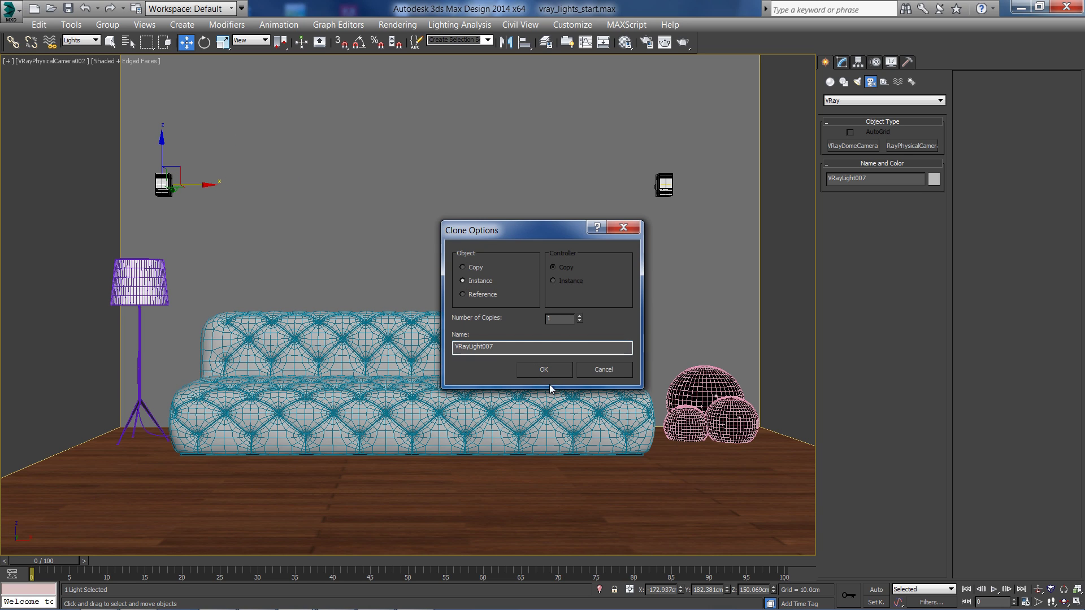
{"action": "left_click", "coordinate": [544, 369]}
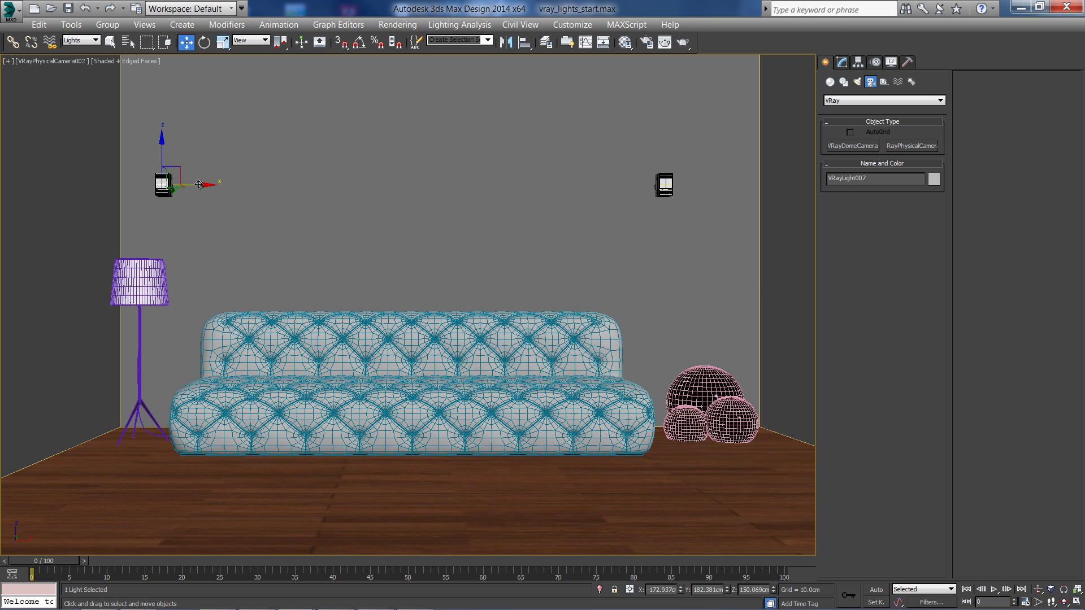
- Centre the cloned light inside its wall lamp in the top view
{"action": "key", "text": "alt+w"}
{"action": "right_click", "coordinate": [157, 167]}
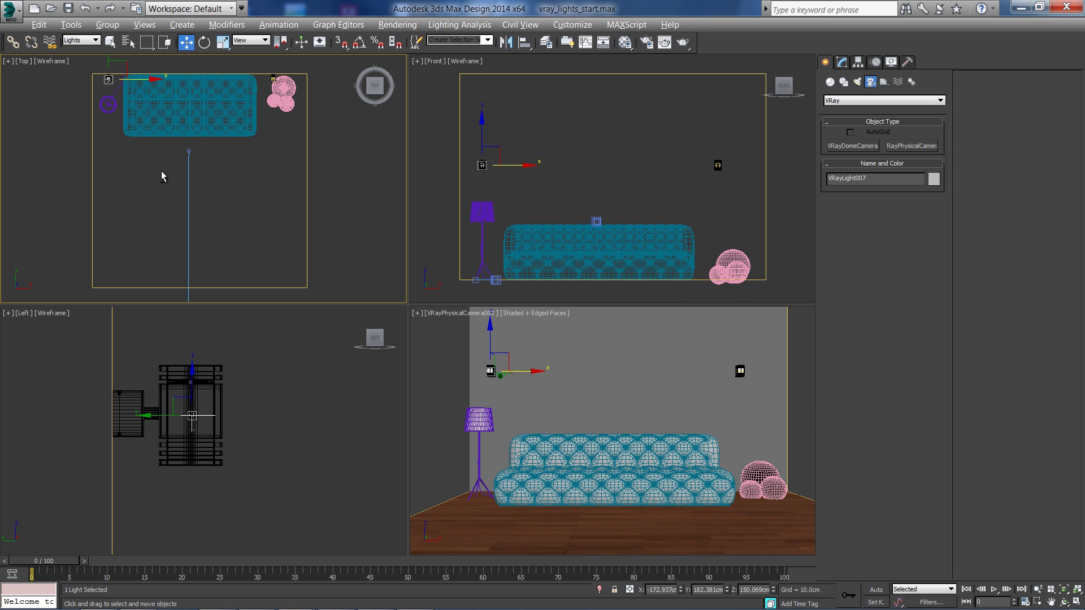
{"action": "key", "text": "alt+w"}
{"action": "key", "text": "z"}
{"action": "scroll", "coordinate": [469, 331], "scroll_direction": "down", "scroll_amount": 4}
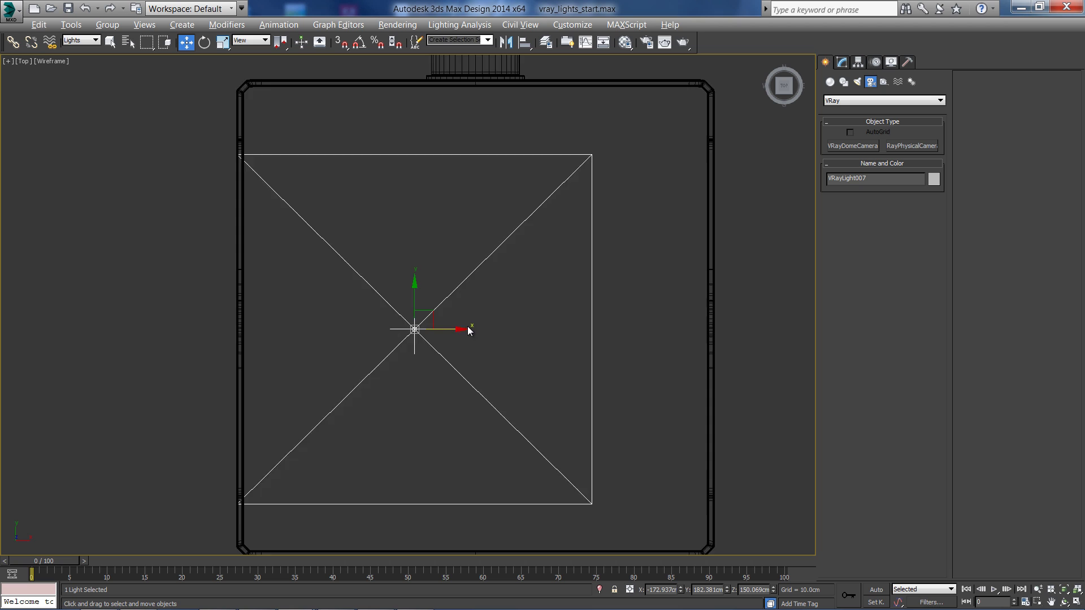
{"action": "left_click_drag", "start_coordinate": [416, 320], "coordinate": [444, 334]}
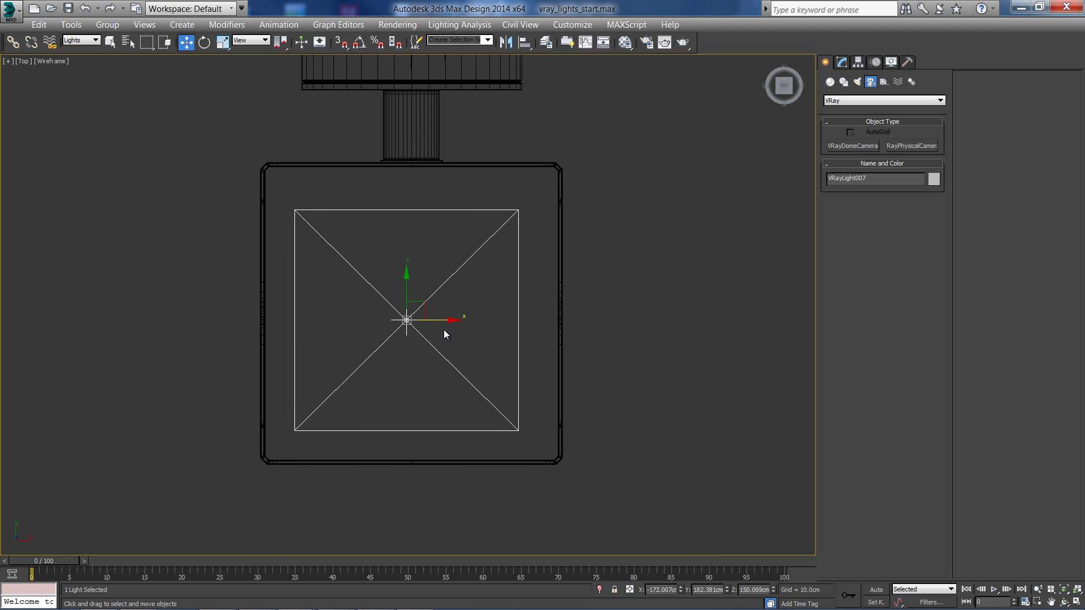
- Render the full camera view with both wall lamps lit and move the frame buffer off the lamps
{"action": "key", "text": "alt+w"}
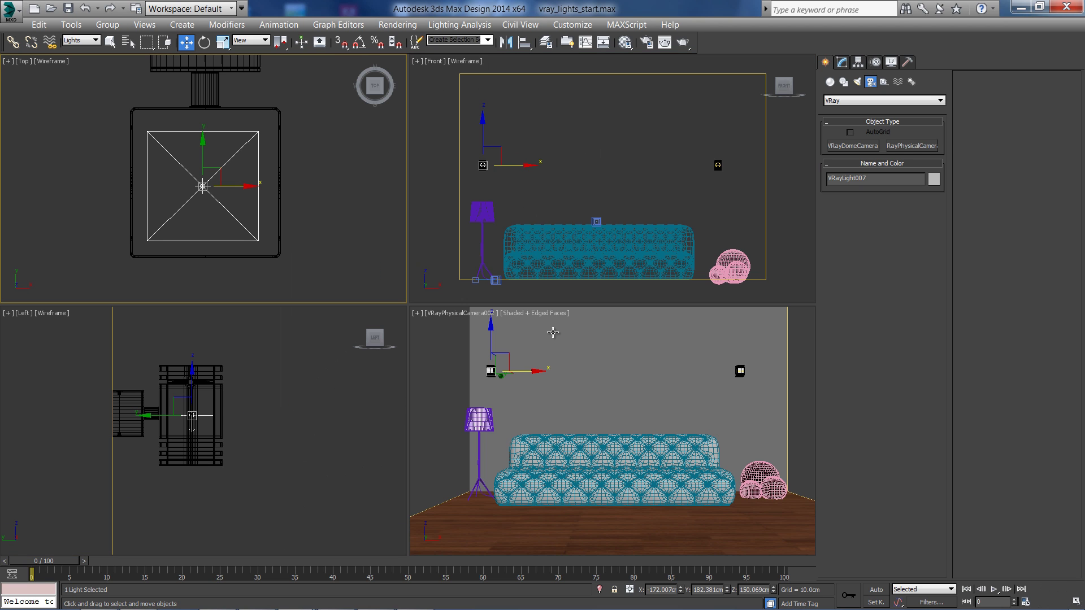
{"action": "right_click", "coordinate": [551, 331]}
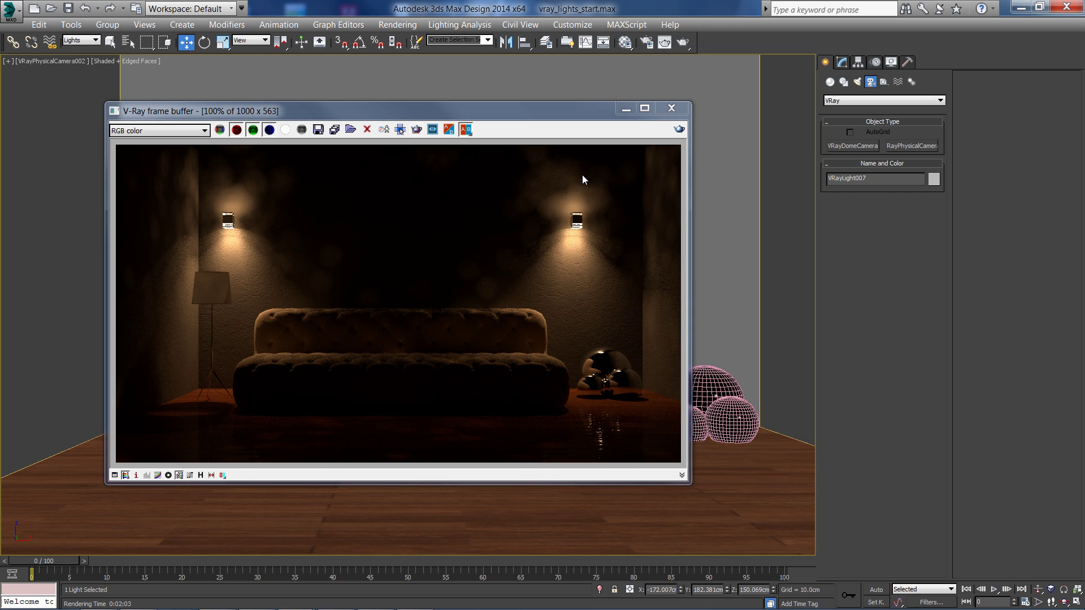
{"action": "left_click_drag", "start_coordinate": [537, 110], "coordinate": [500, 207]}
- Make the instanced wall-lamp lights double-sided and re-render the region around the lamp above the spheres
{"action": "left_click", "coordinate": [843, 63]}
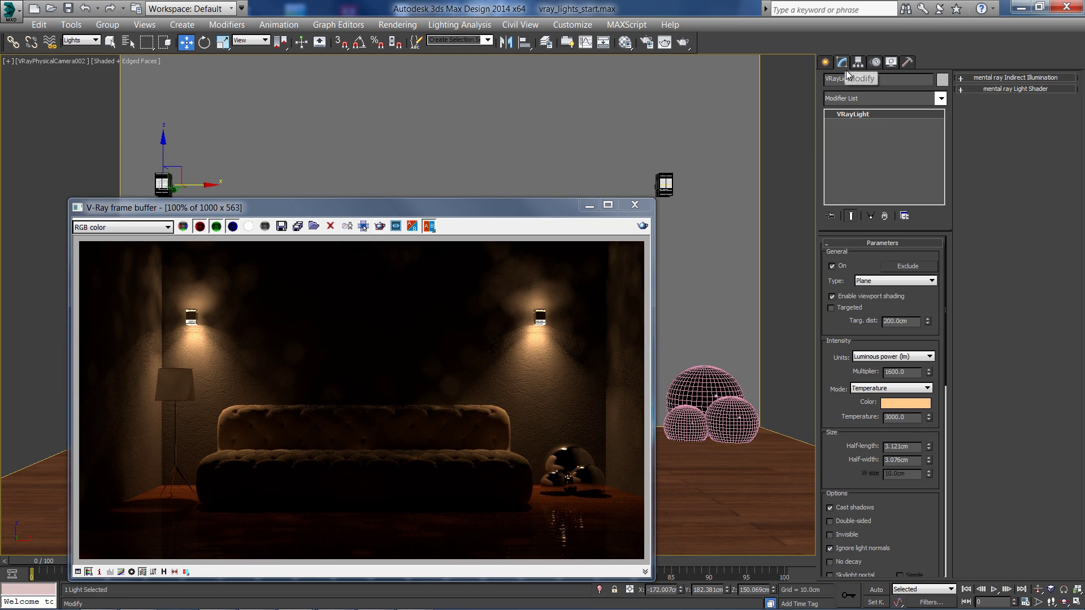
{"action": "left_click_drag", "start_coordinate": [911, 427], "coordinate": [911, 294]}
{"action": "left_click", "coordinate": [841, 388]}
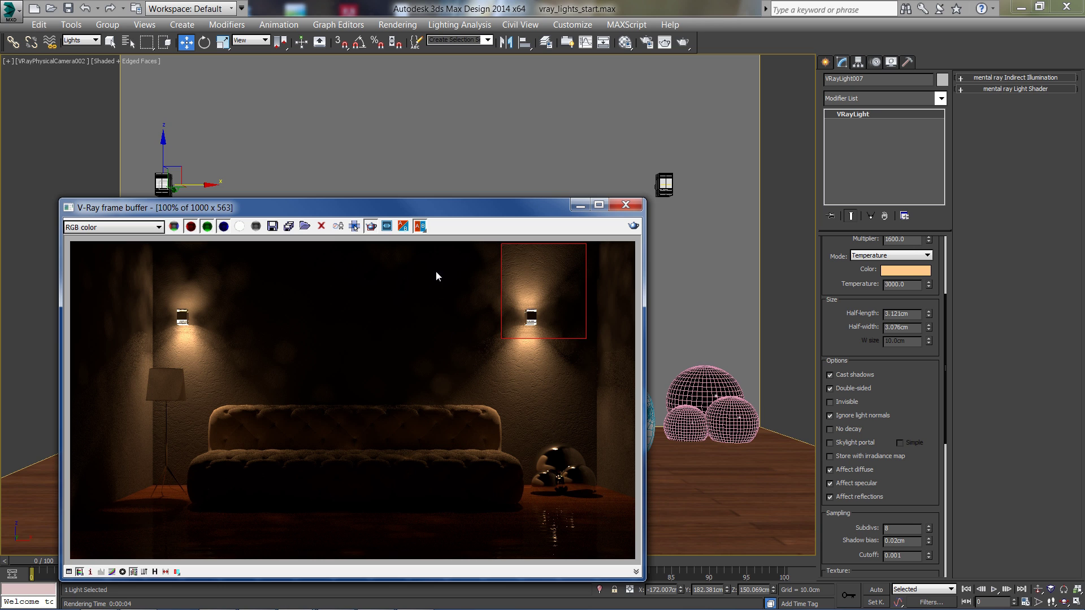
{"action": "left_click", "coordinate": [579, 206]}
- Create a VRayLight plane over the sofa's back in the top view, about 2.8 cm half-length by 3.1 cm half-width
{"action": "key", "text": "alt+w"}
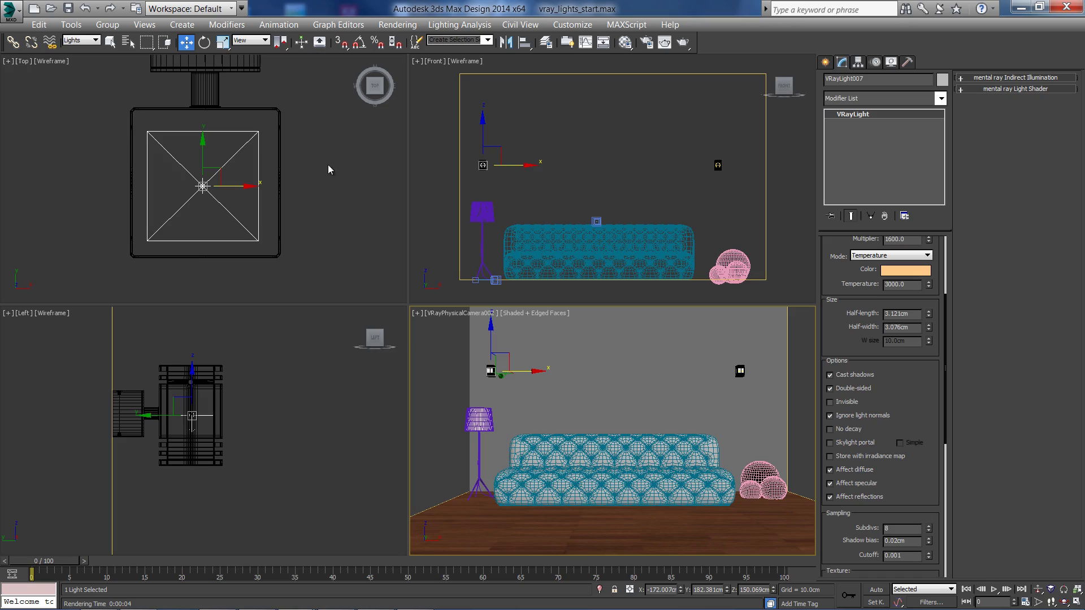
{"action": "right_click", "coordinate": [311, 155]}
{"action": "key", "text": "alt+w"}
{"action": "scroll", "coordinate": [388, 169], "scroll_direction": "down", "scroll_amount": 8}
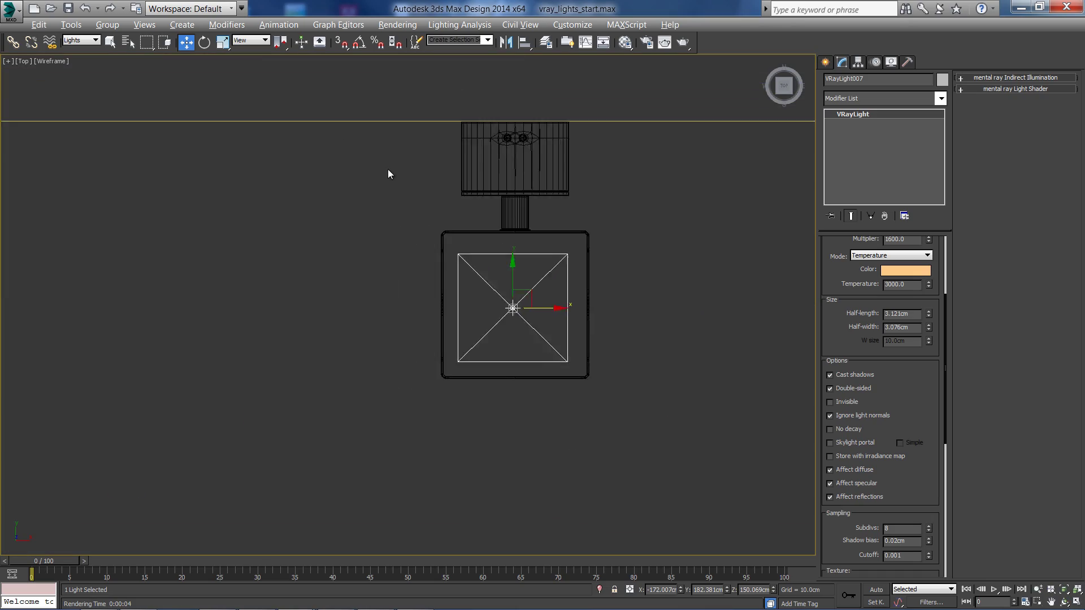
{"action": "scroll", "coordinate": [661, 177], "scroll_direction": "down", "scroll_amount": 3}
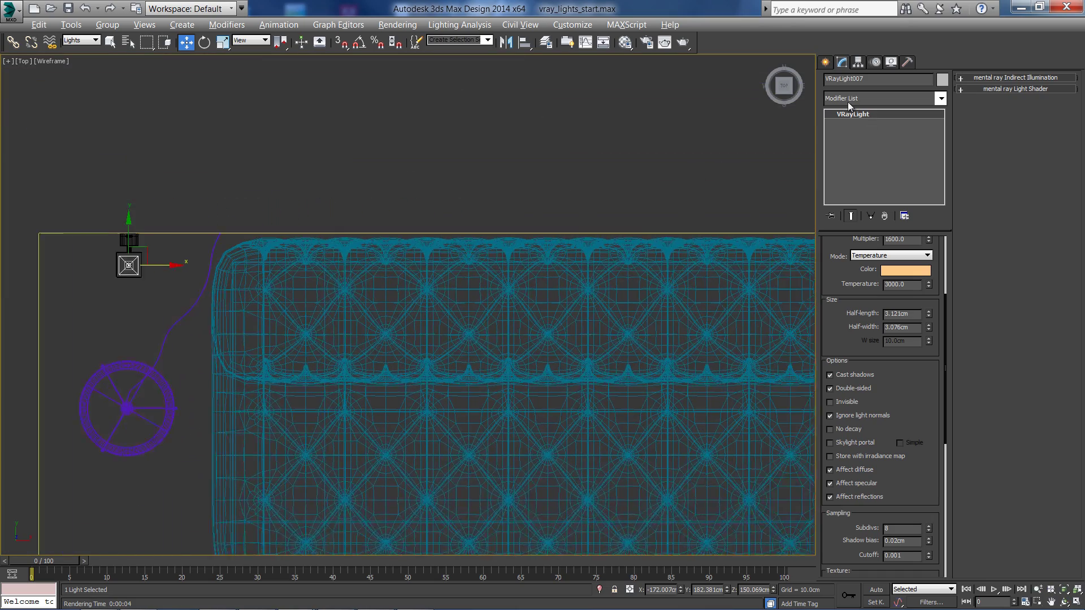
{"action": "left_click", "coordinate": [825, 61]}
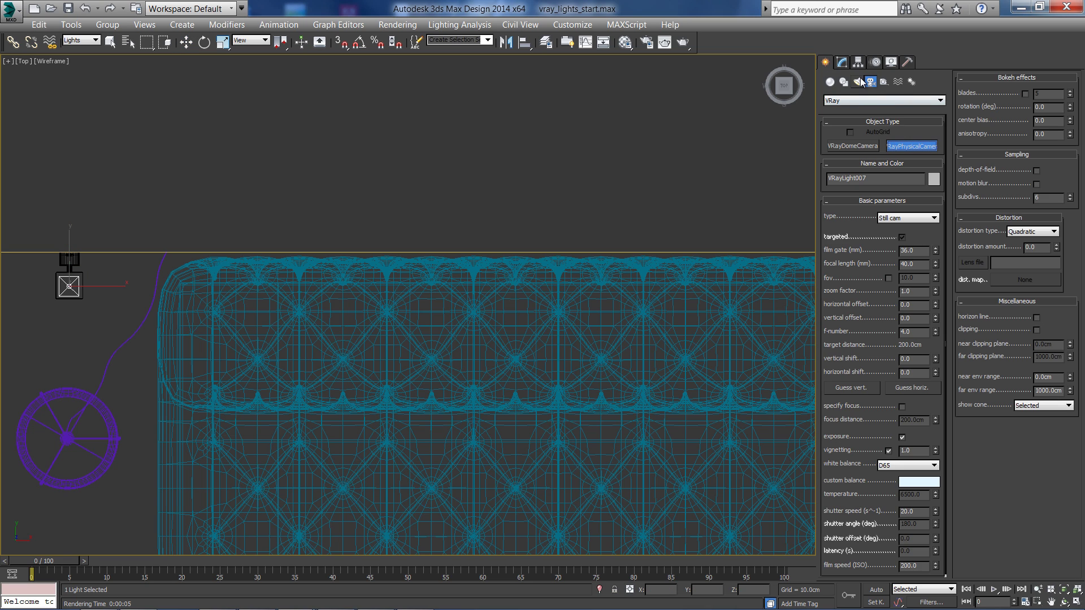
{"action": "left_click", "coordinate": [857, 81]}
{"action": "left_click", "coordinate": [853, 145]}
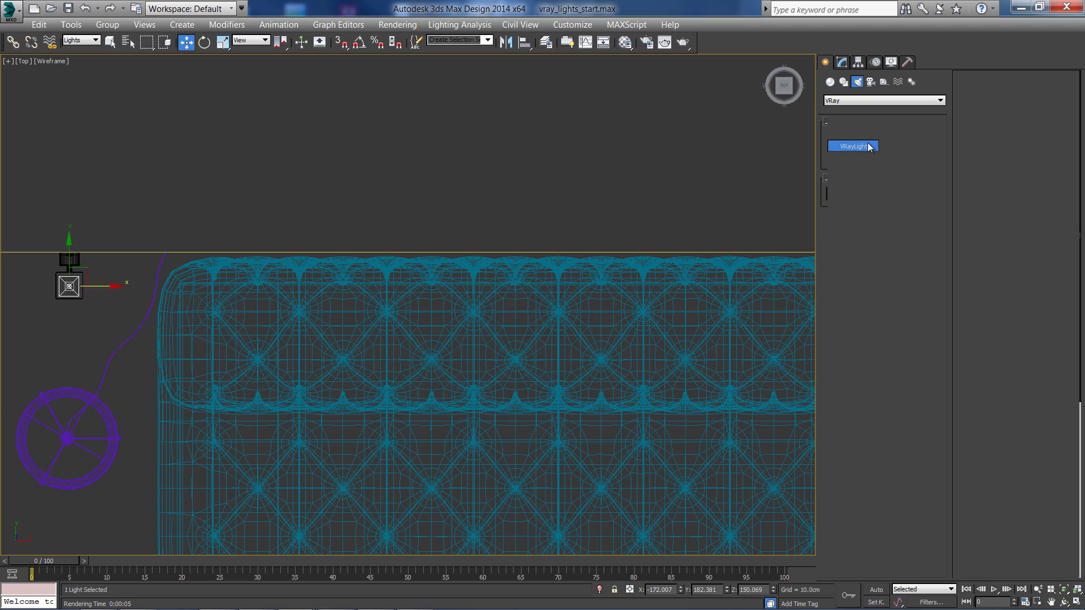
{"action": "scroll", "coordinate": [706, 243], "scroll_direction": "down", "scroll_amount": 1}
{"action": "middle_click_drag", "start_coordinate": [706, 243], "coordinate": [574, 205]}
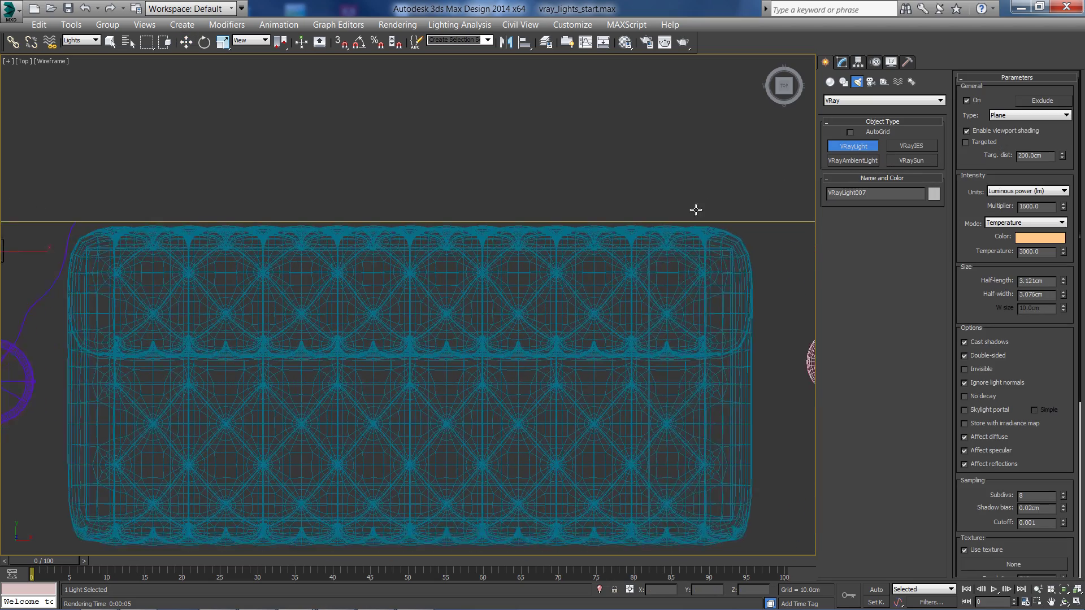
{"action": "middle_click_drag", "start_coordinate": [754, 259], "coordinate": [649, 250]}
{"action": "scroll", "coordinate": [524, 249], "scroll_direction": "up", "scroll_amount": 1}
{"action": "left_click_drag", "start_coordinate": [510, 239], "coordinate": [528, 258]}
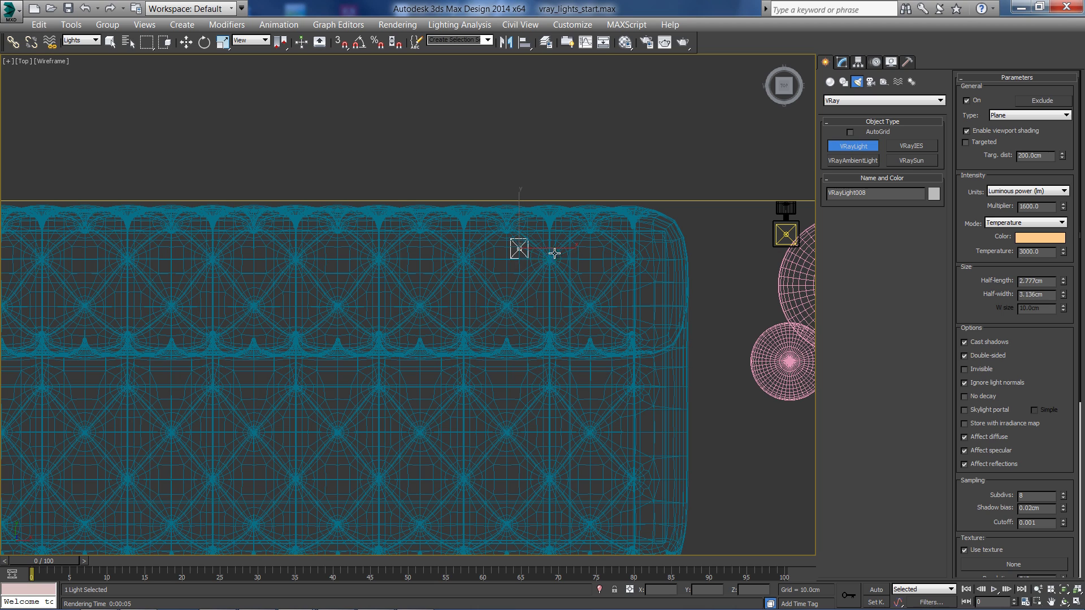
- Set the new plane light's half-length and half-width to 3 cm
{"action": "key", "text": "w"}
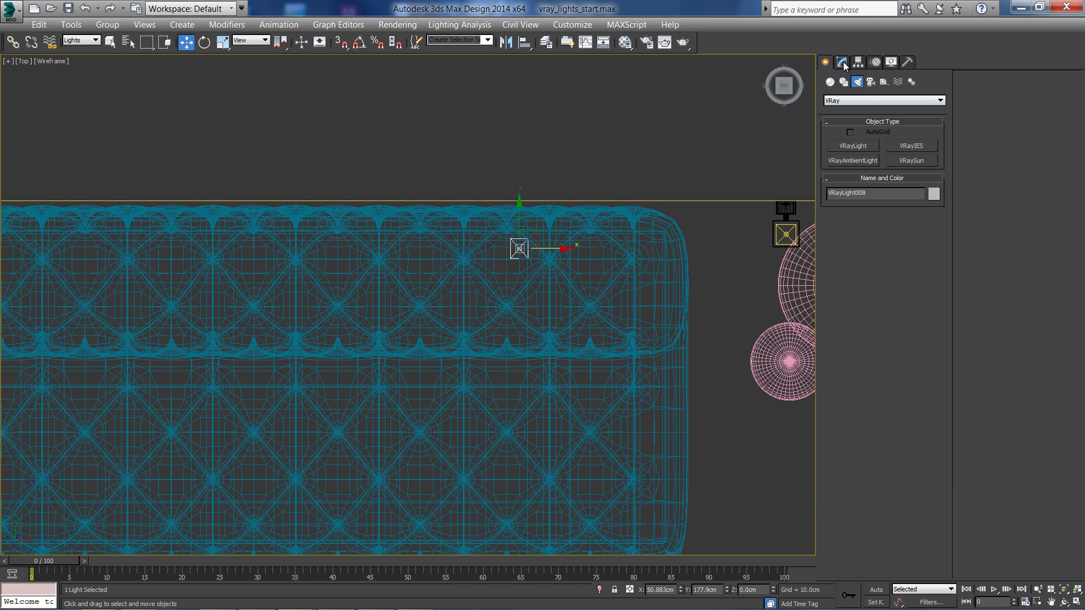
{"action": "left_click", "coordinate": [842, 62]}
{"action": "left_click_drag", "start_coordinate": [846, 446], "coordinate": [886, 377]}
{"action": "type", "text": "3.0cm"}
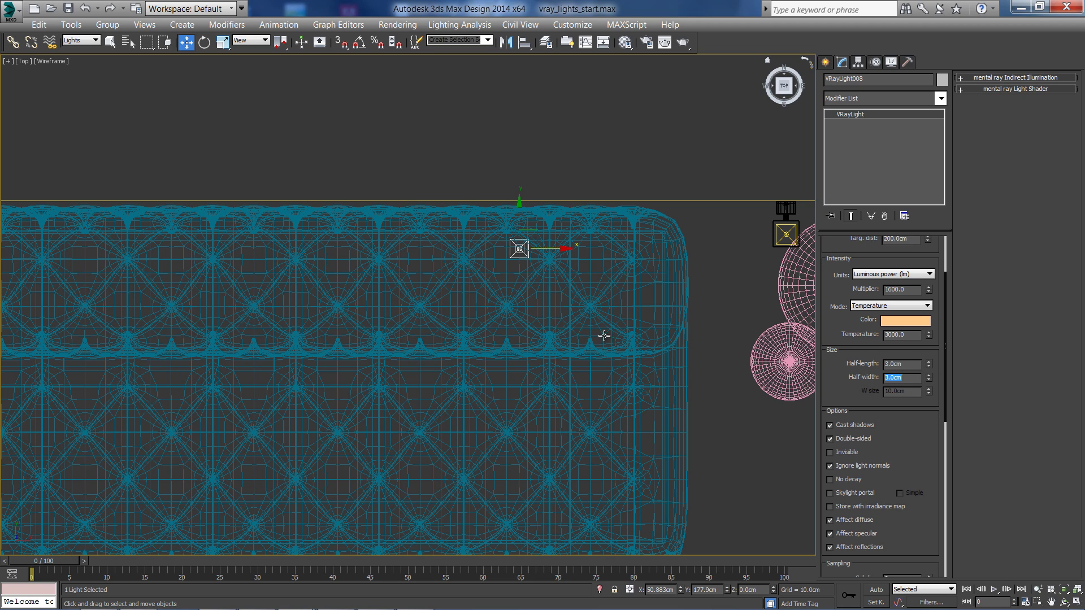
- Move the plane light up to just below the ceiling and out from the back wall, to about Y 159.9 cm, Z 268.4 cm
{"action": "key", "text": "alt+w"}
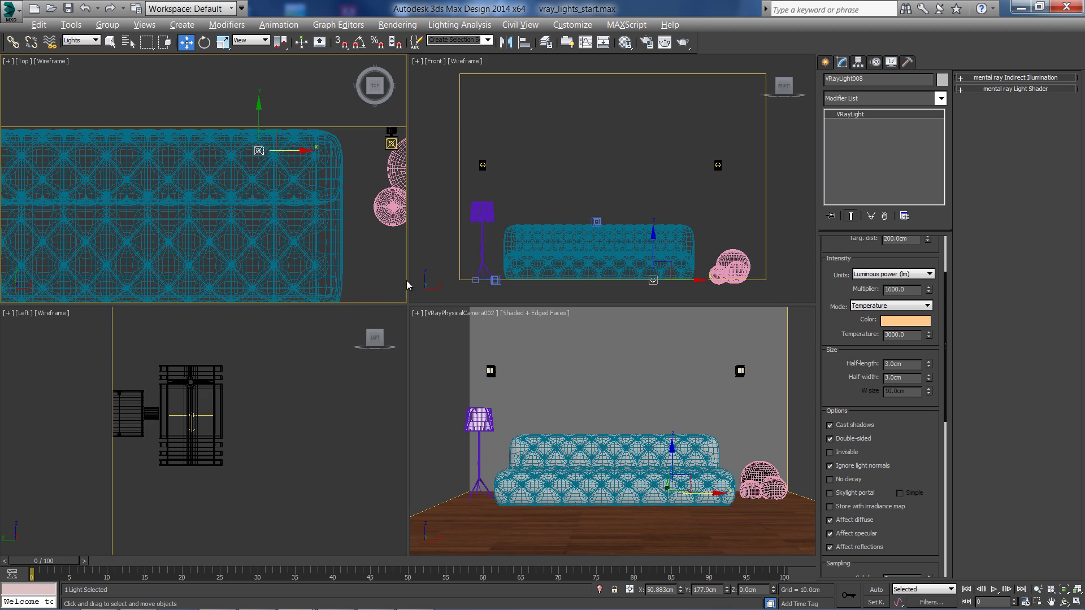
{"action": "right_click", "coordinate": [315, 364]}
{"action": "key", "text": "alt+w"}
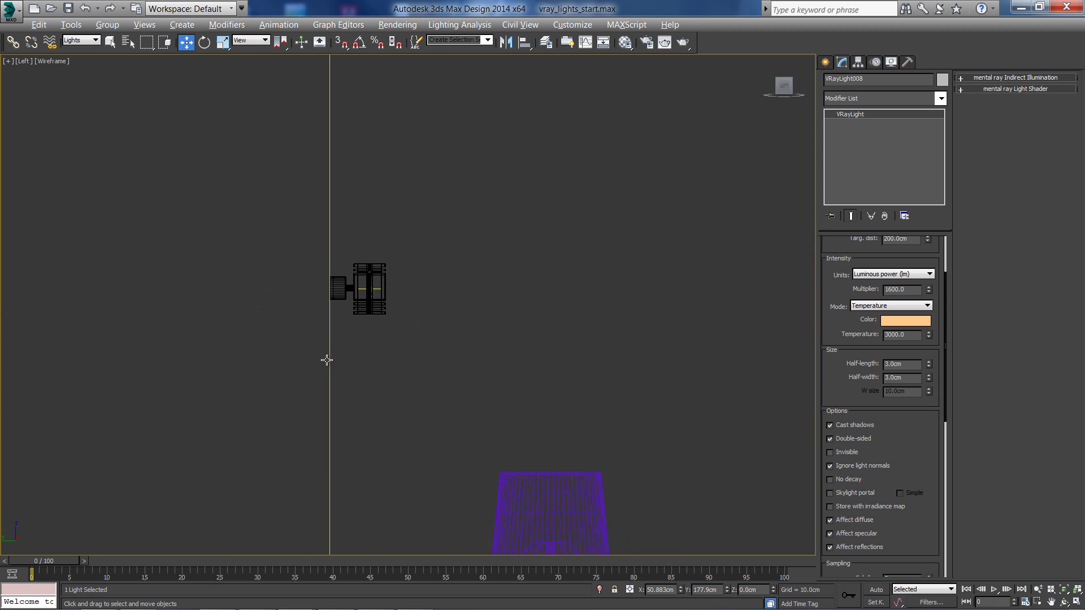
{"action": "scroll", "coordinate": [327, 360], "scroll_direction": "down", "scroll_amount": 6}
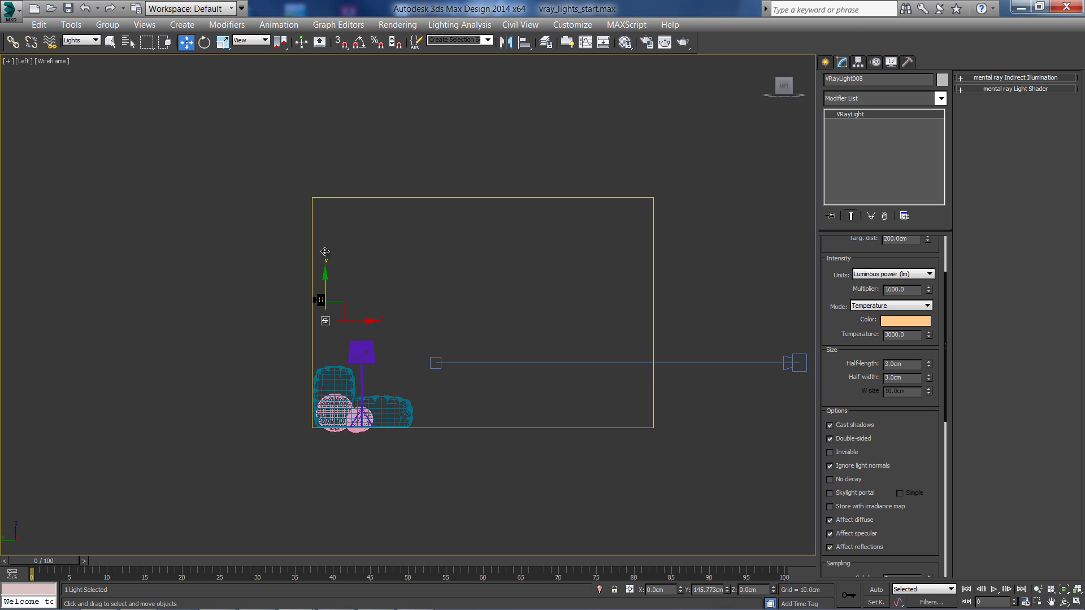
{"action": "left_click_drag", "start_coordinate": [325, 251], "coordinate": [325, 143]}
{"action": "key", "text": "z"}
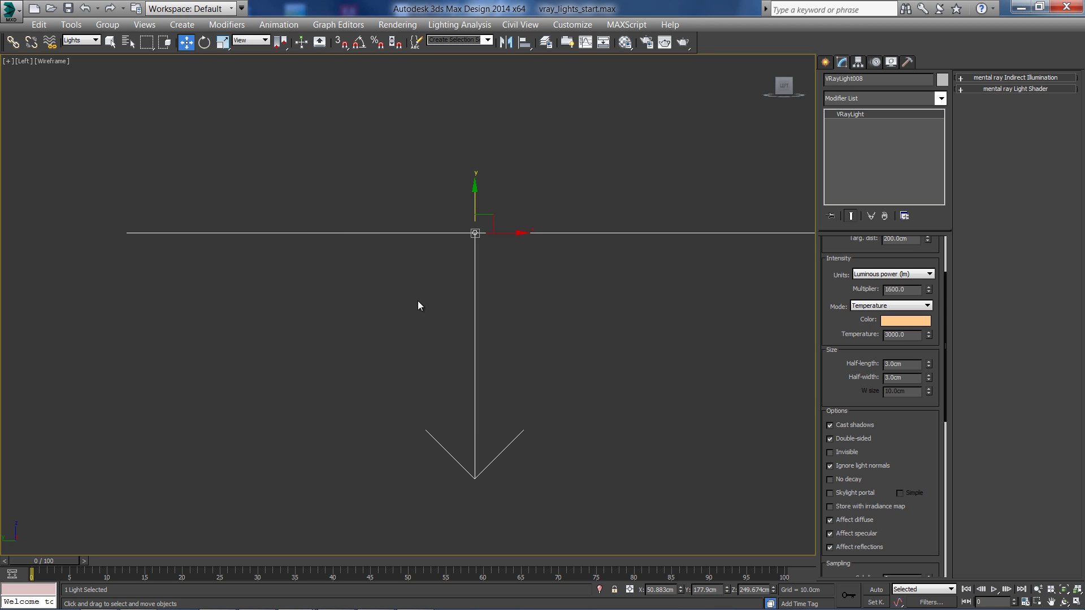
{"action": "scroll", "coordinate": [429, 299], "scroll_direction": "down", "scroll_amount": 5}
{"action": "left_click_drag", "start_coordinate": [391, 315], "coordinate": [431, 170]}
{"action": "scroll", "coordinate": [393, 198], "scroll_direction": "down", "scroll_amount": 5}
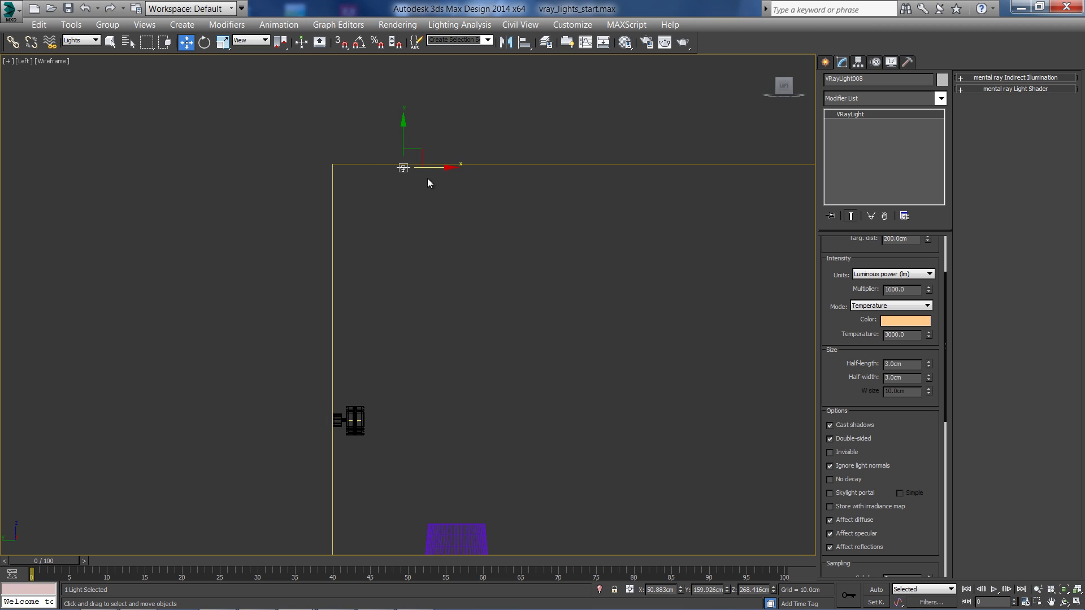
- Set the ceiling plane light's colour temperature to 4000 and turn off its double-sided emission
{"action": "key", "text": "alt+w"}
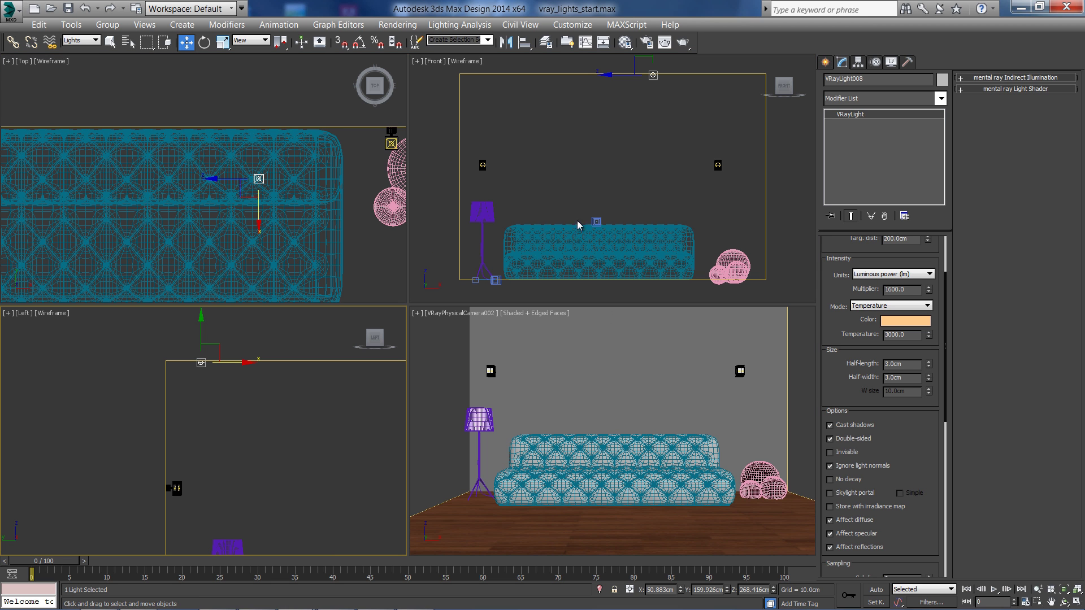
{"action": "right_click", "coordinate": [592, 335]}
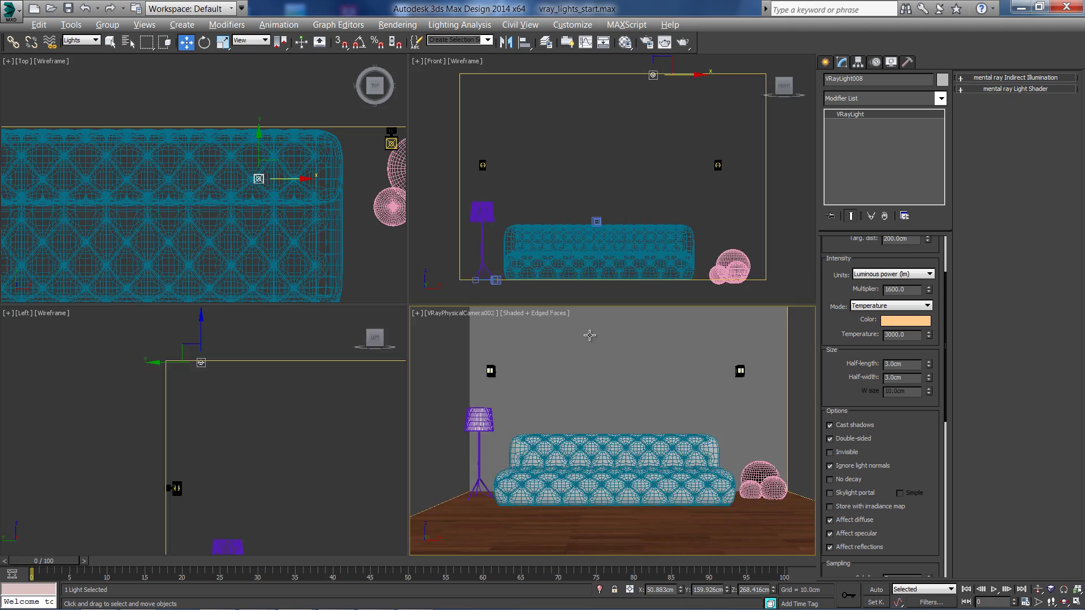
{"action": "key", "text": "alt+w"}
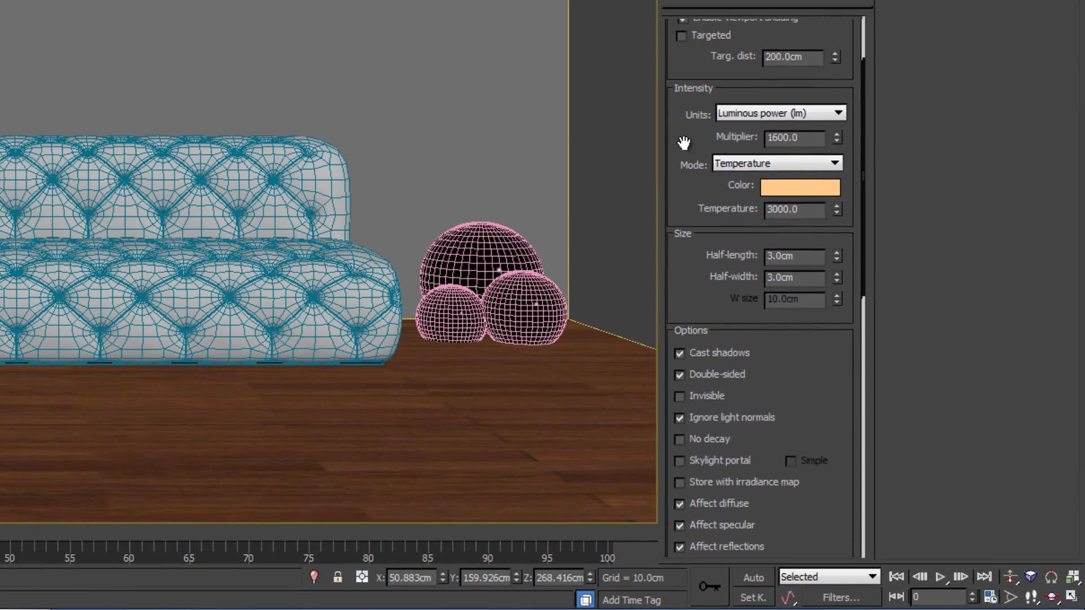
{"action": "left_click_drag", "start_coordinate": [684, 143], "coordinate": [654, 356]}
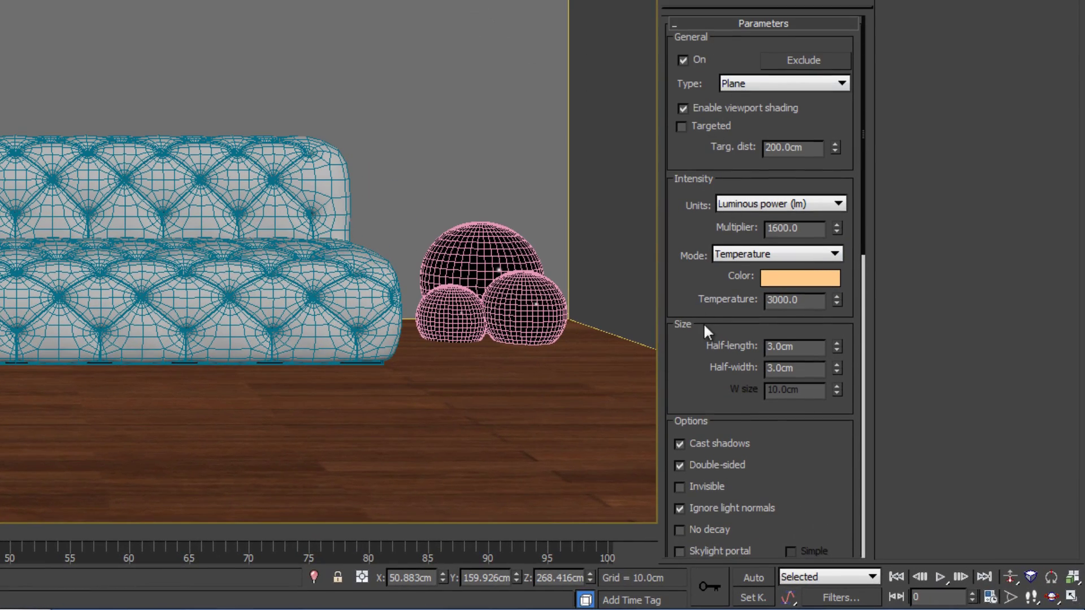
{"action": "left_click_drag", "start_coordinate": [694, 302], "coordinate": [696, 233]}
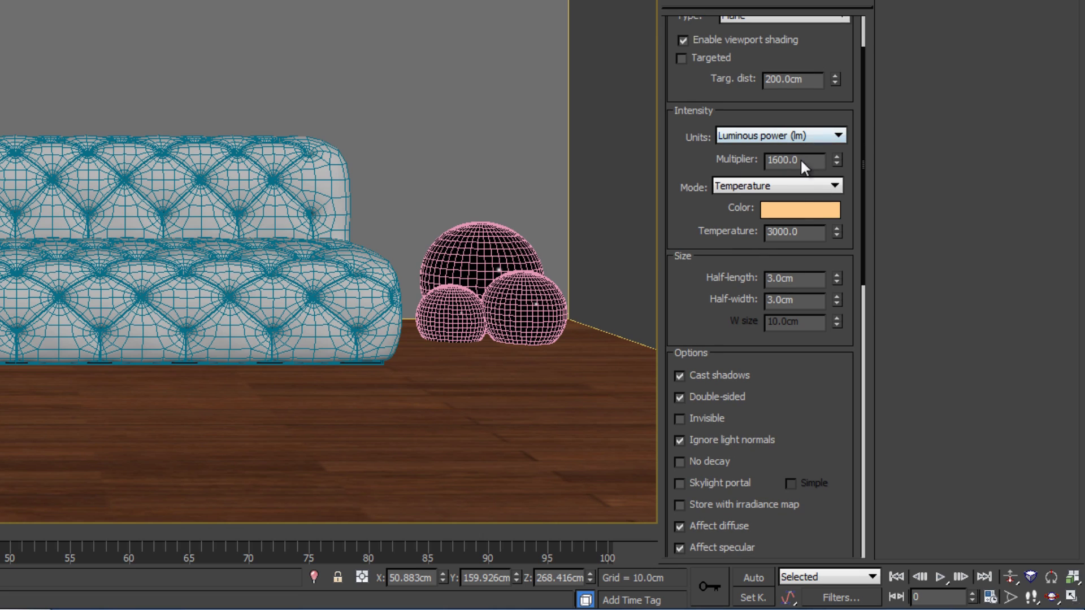
{"action": "left_click_drag", "start_coordinate": [693, 235], "coordinate": [684, 195]}
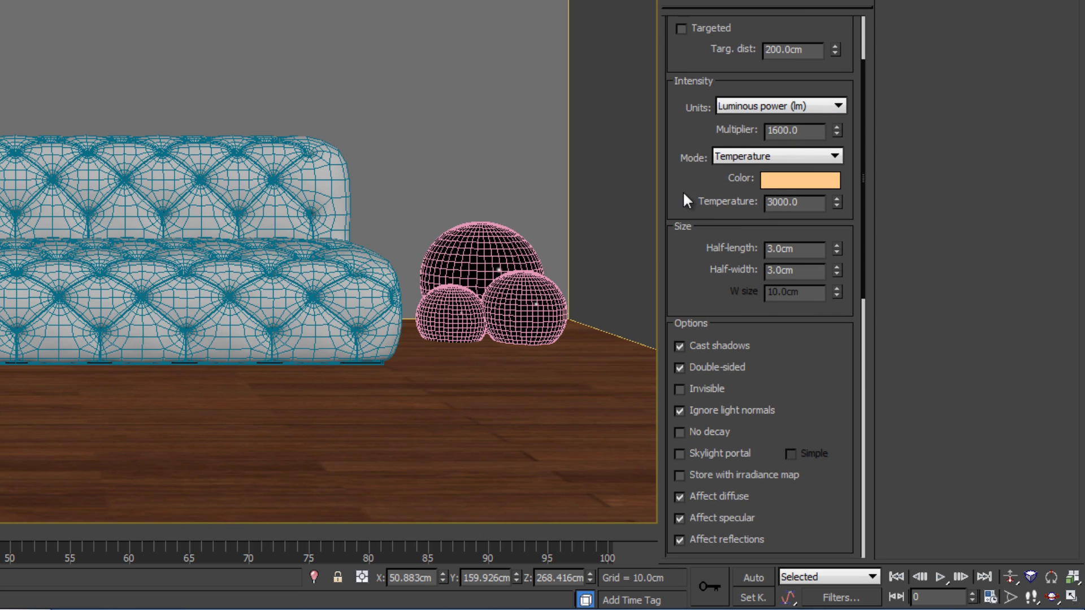
{"action": "double_click", "coordinate": [810, 203]}
{"action": "type", "text": "40"}
{"action": "key", "text": "Return"}
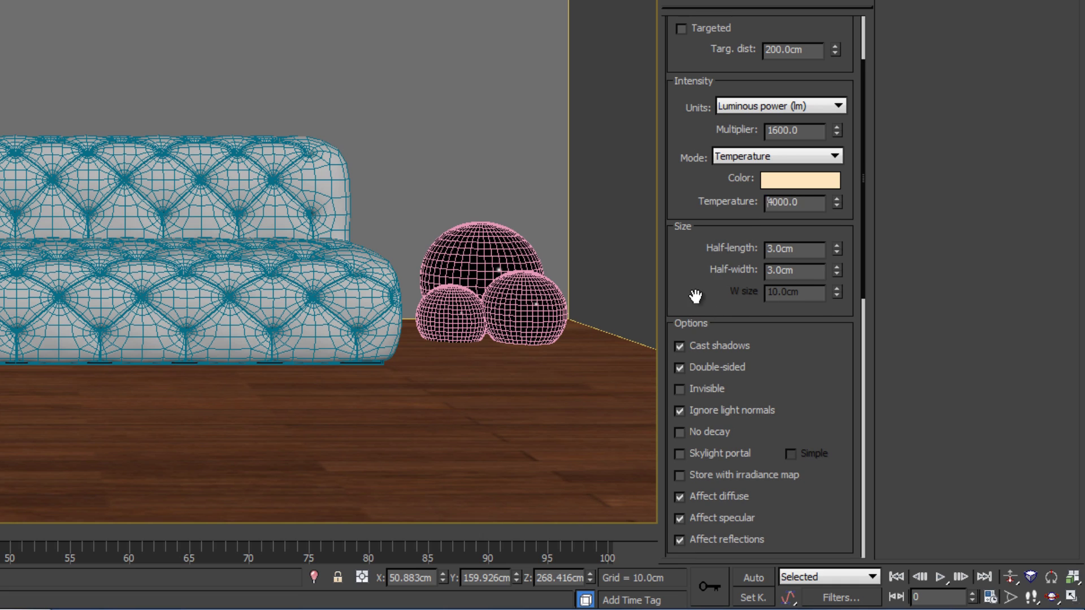
{"action": "left_click_drag", "start_coordinate": [696, 293], "coordinate": [709, 120]}
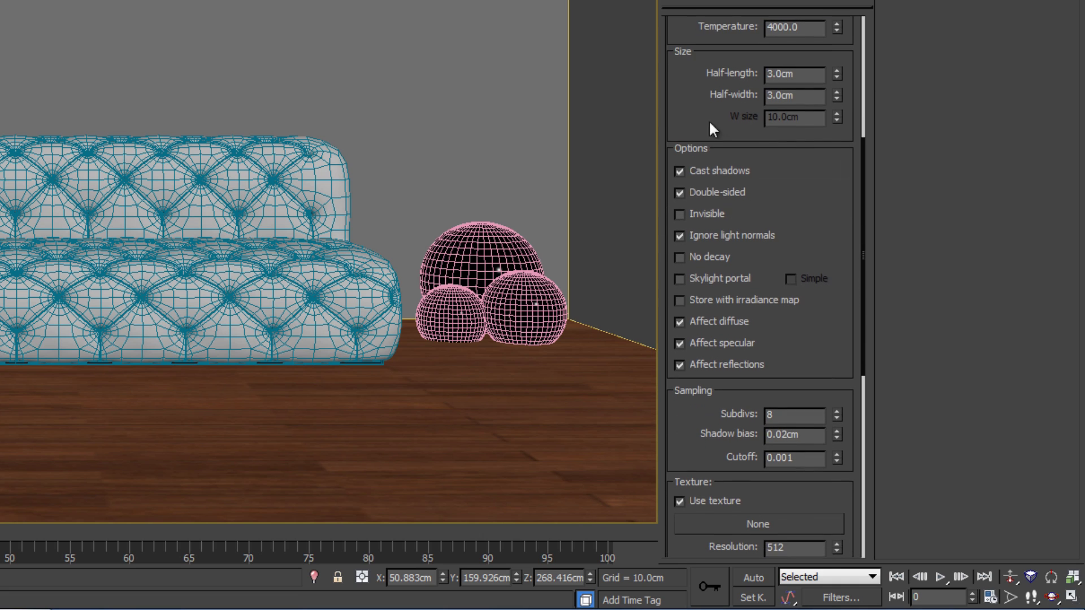
{"action": "left_click", "coordinate": [703, 188]}
- Change the top viewport to a shaded perspective view with edges and orbit it toward the ceiling light
{"action": "left_click_drag", "start_coordinate": [815, 240], "coordinate": [819, 34]}
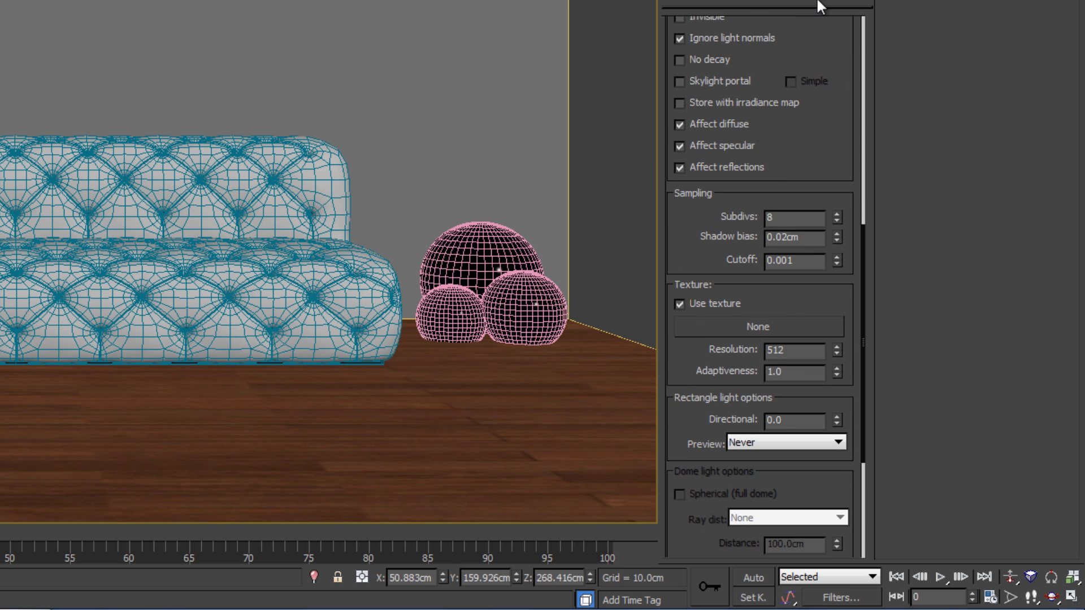
{"action": "left_click_drag", "start_coordinate": [686, 208], "coordinate": [682, 177]}
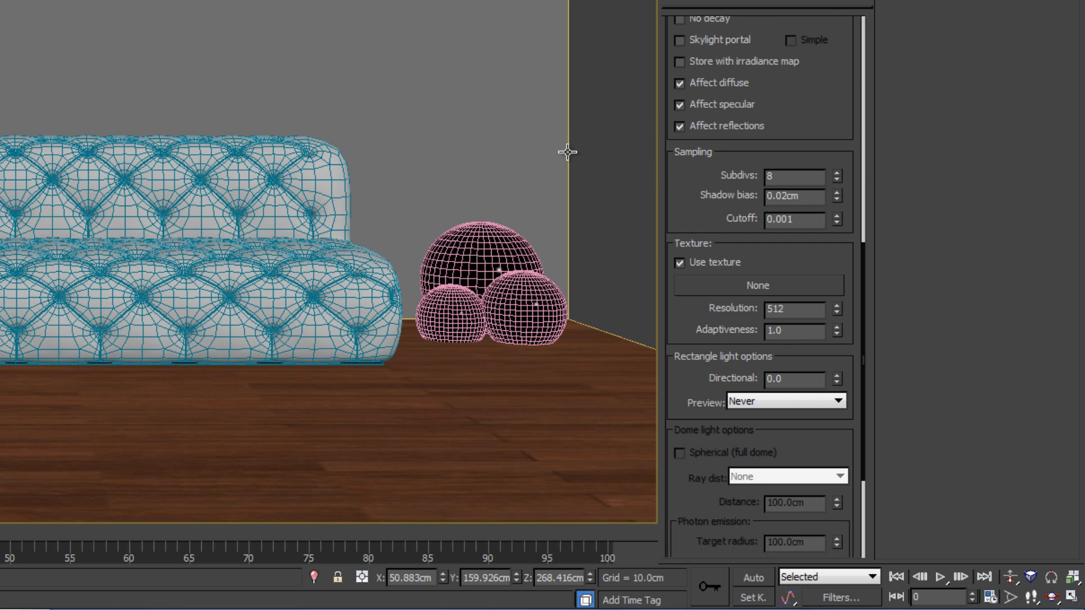
{"action": "key", "text": "alt+w"}
{"action": "left_click", "coordinate": [3, 61]}
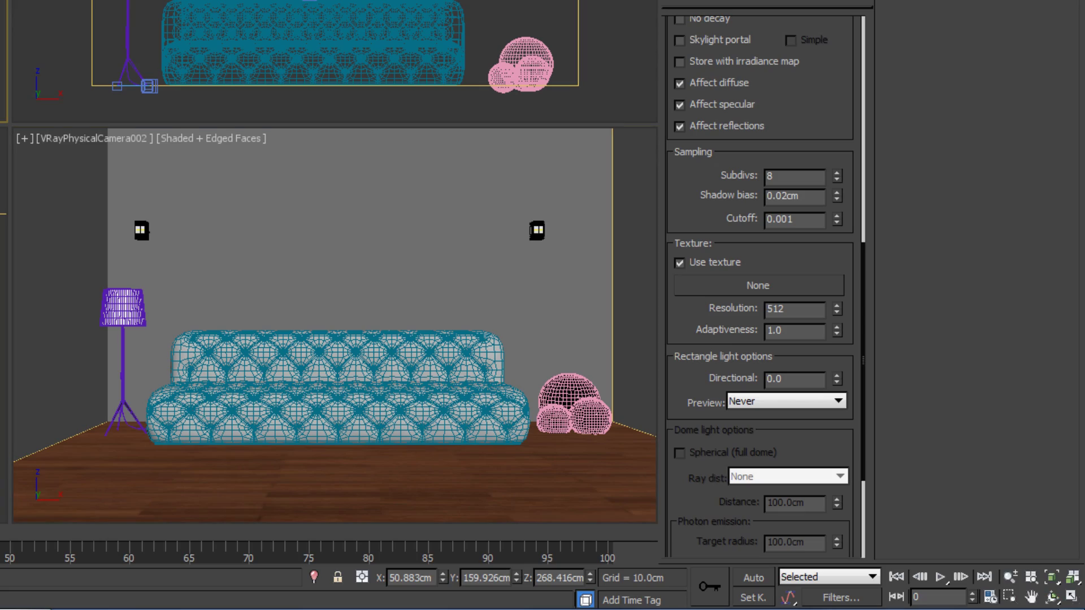
{"action": "key", "text": "alt+w"}
{"action": "key", "text": "p"}
{"action": "key", "text": "z"}
{"action": "key", "text": "F3"}
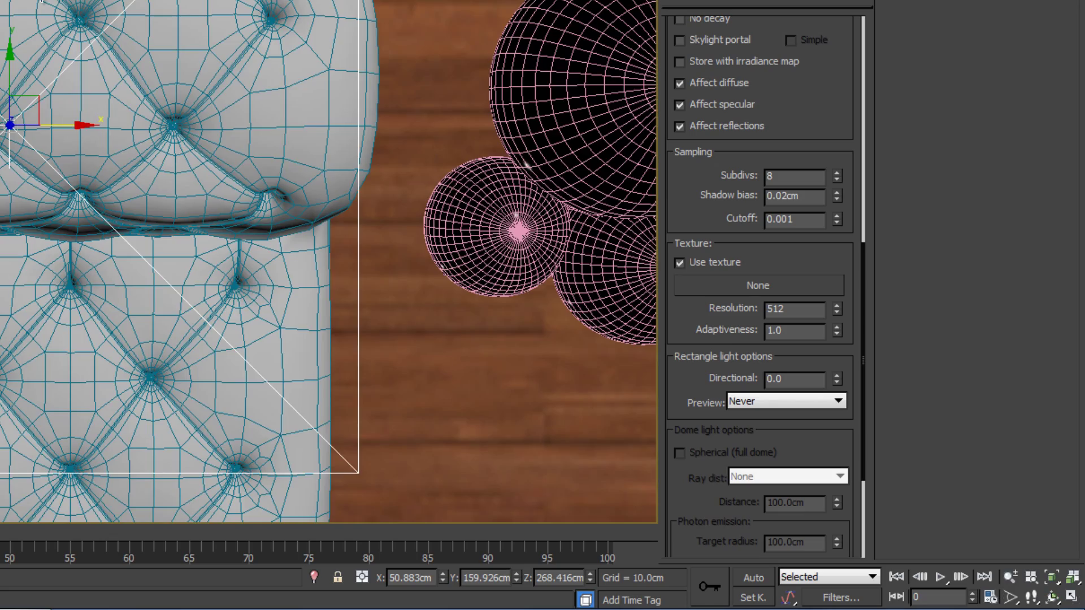
{"action": "key", "text": "c"}
{"action": "scroll", "coordinate": [492, 107], "scroll_direction": "down", "scroll_amount": 8}
{"action": "middle_click_drag", "start_coordinate": [492, 107], "coordinate": [500, 157]}
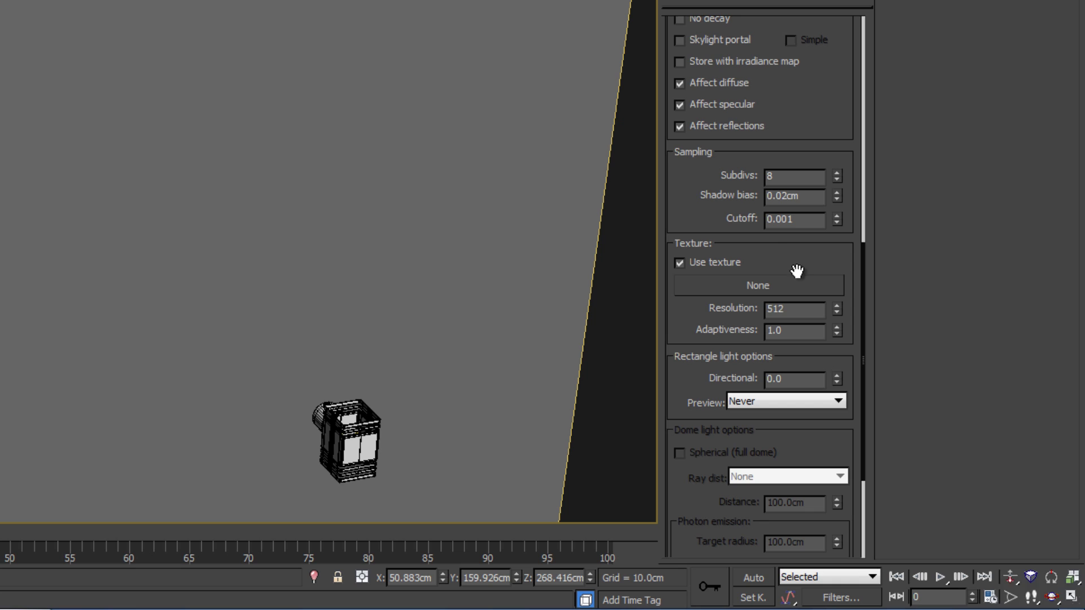
- Set the rectangle light's directional preview to Selected
{"action": "left_click_drag", "start_coordinate": [772, 246], "coordinate": [772, 172]}
{"action": "left_click", "coordinate": [738, 227]}
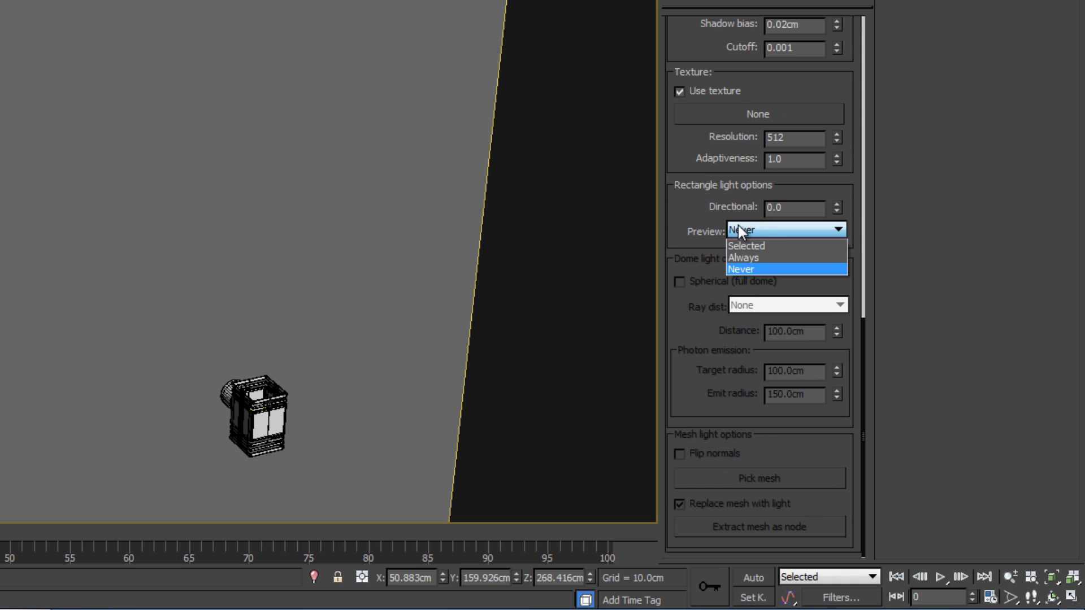
{"action": "left_click", "coordinate": [700, 196]}
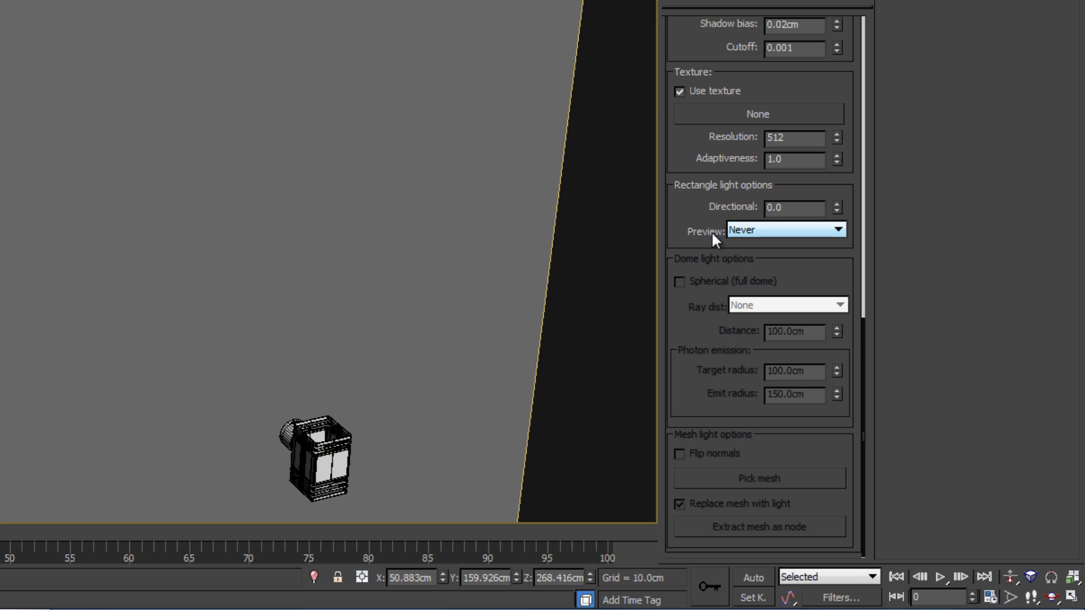
{"action": "left_click", "coordinate": [762, 228]}
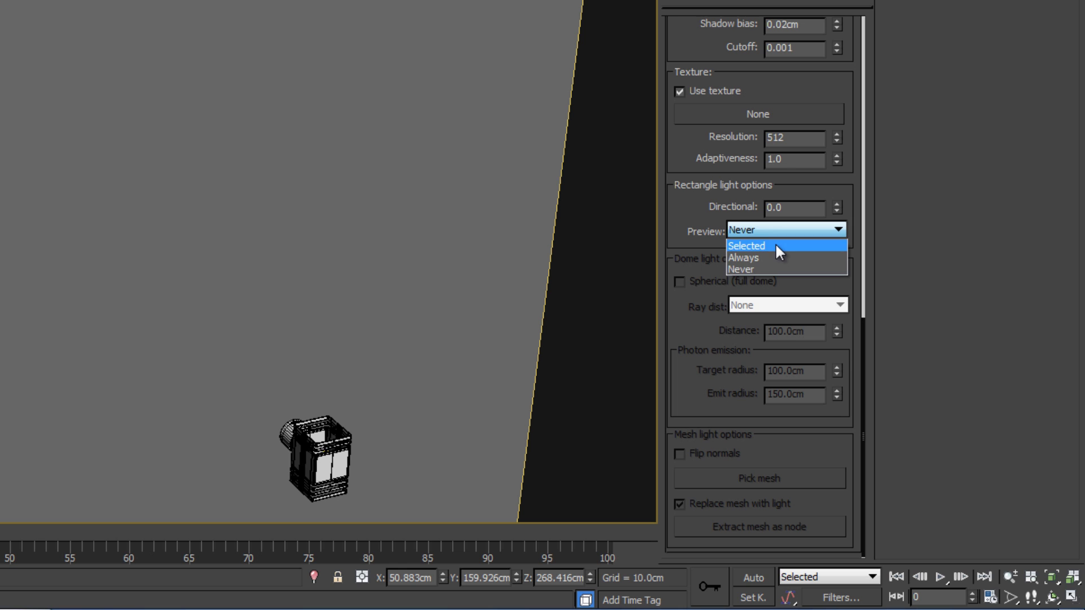
{"action": "left_click", "coordinate": [774, 242]}
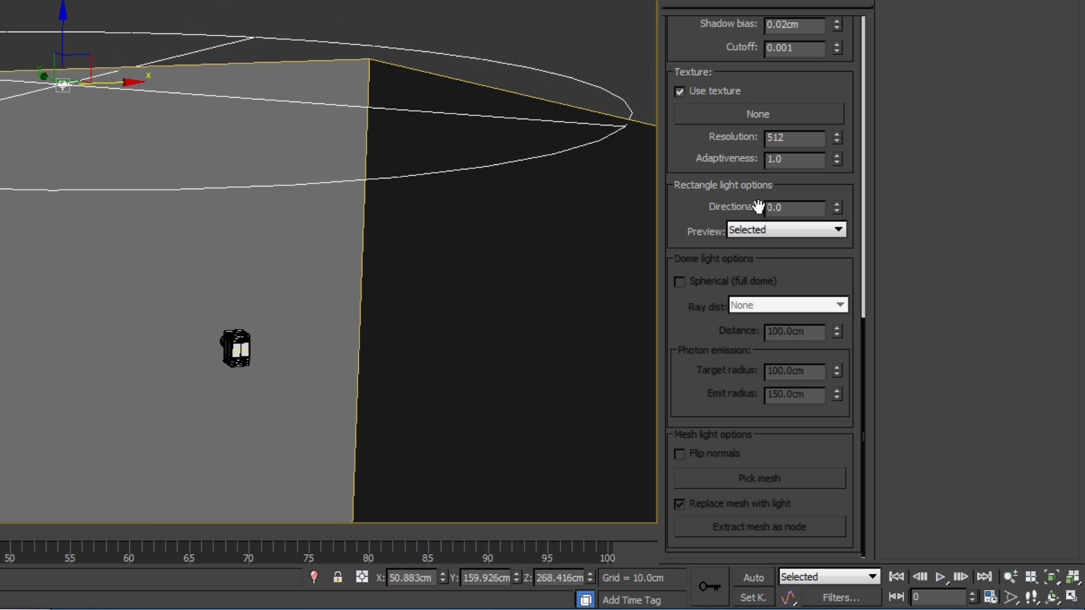
- Try Directional values of 0.76 and 1.0 on the ceiling light and inspect its preview cone
{"action": "left_click_drag", "start_coordinate": [837, 208], "coordinate": [842, 194]}
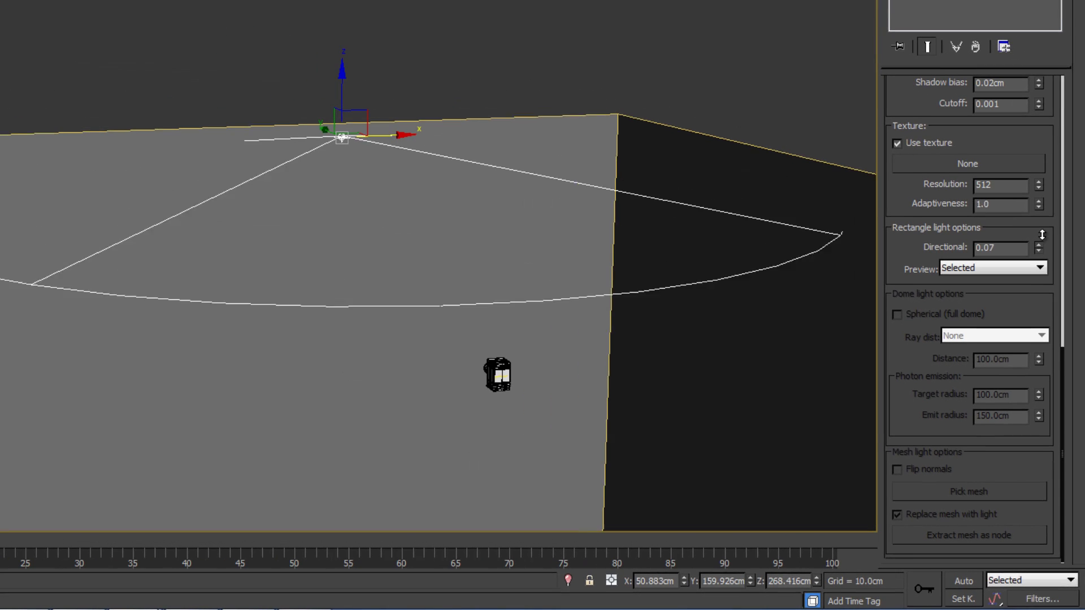
{"action": "left_click_drag", "start_coordinate": [1042, 235], "coordinate": [1041, 167]}
{"action": "scroll", "coordinate": [509, 170], "scroll_direction": "down", "scroll_amount": 1}
{"action": "middle_click_drag", "start_coordinate": [509, 170], "coordinate": [506, 132]}
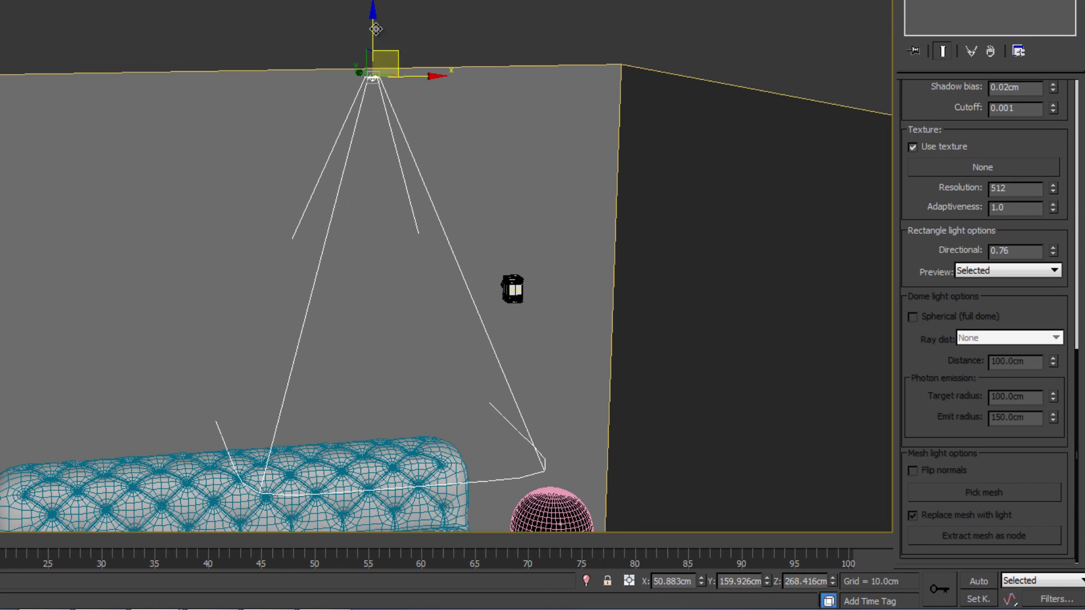
{"action": "middle_click_drag", "start_coordinate": [439, 229], "coordinate": [451, 232]}
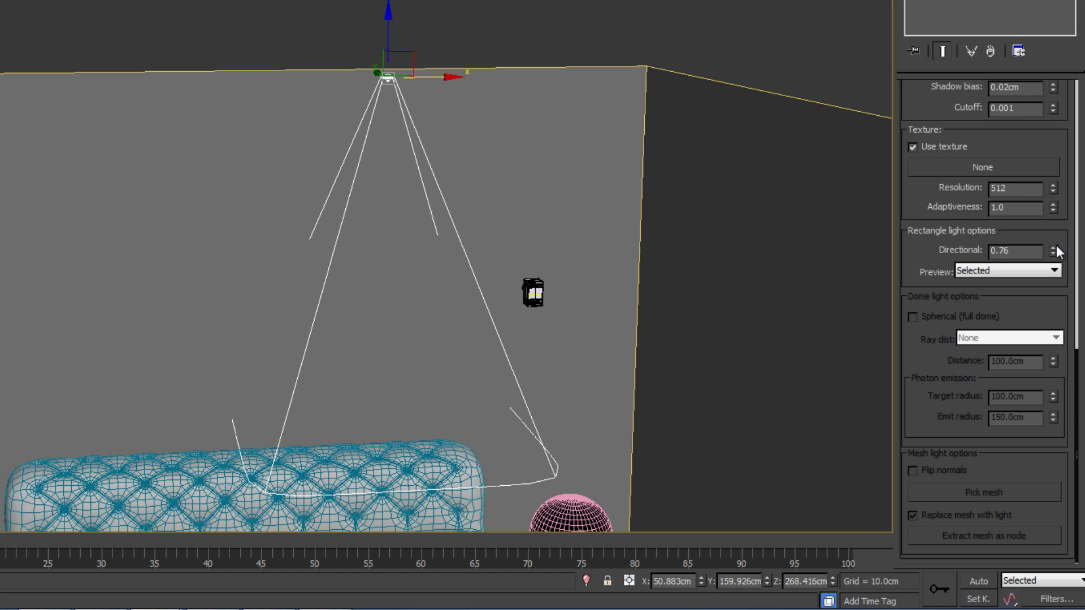
{"action": "left_click_drag", "start_coordinate": [1056, 245], "coordinate": [1065, 227]}
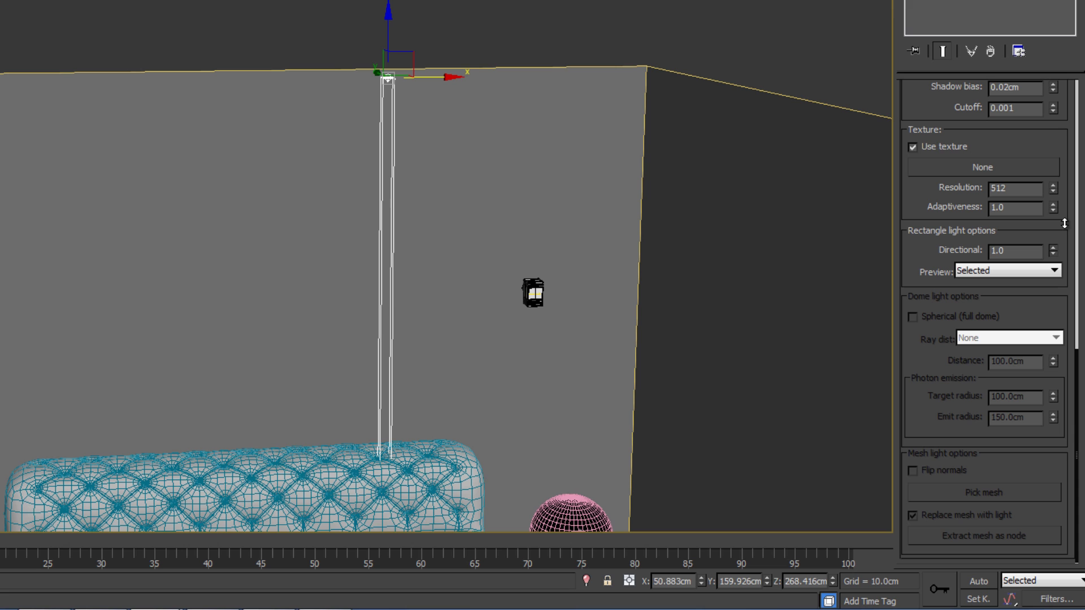
{"action": "middle_click_drag", "start_coordinate": [494, 192], "coordinate": [519, 199], "text": "alt"}
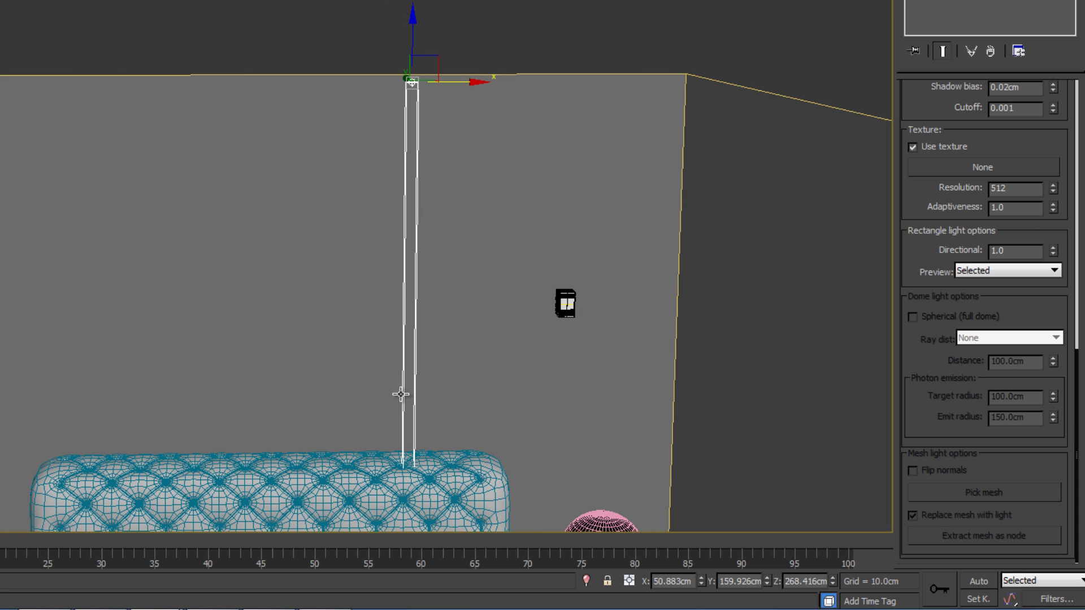
- Set the ceiling light's Directional value to 0.8 and check the cone against the sofa and back wall
{"action": "left_click", "coordinate": [1052, 254]}
{"action": "left_click_drag", "start_coordinate": [1054, 253], "coordinate": [970, 246]}
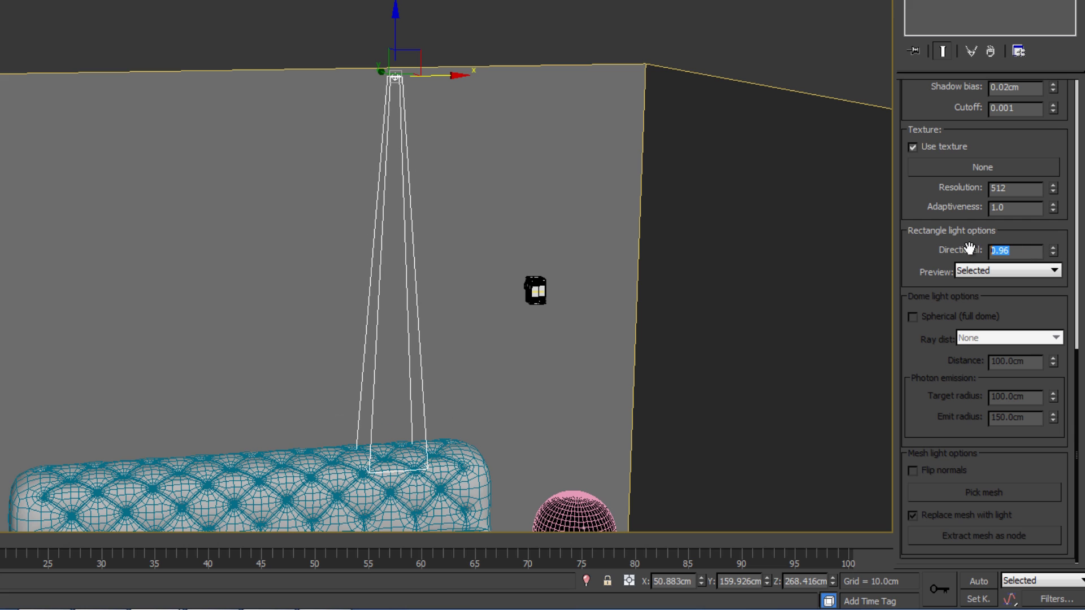
{"action": "type", "text": "0.8"}
{"action": "key", "text": "Return"}
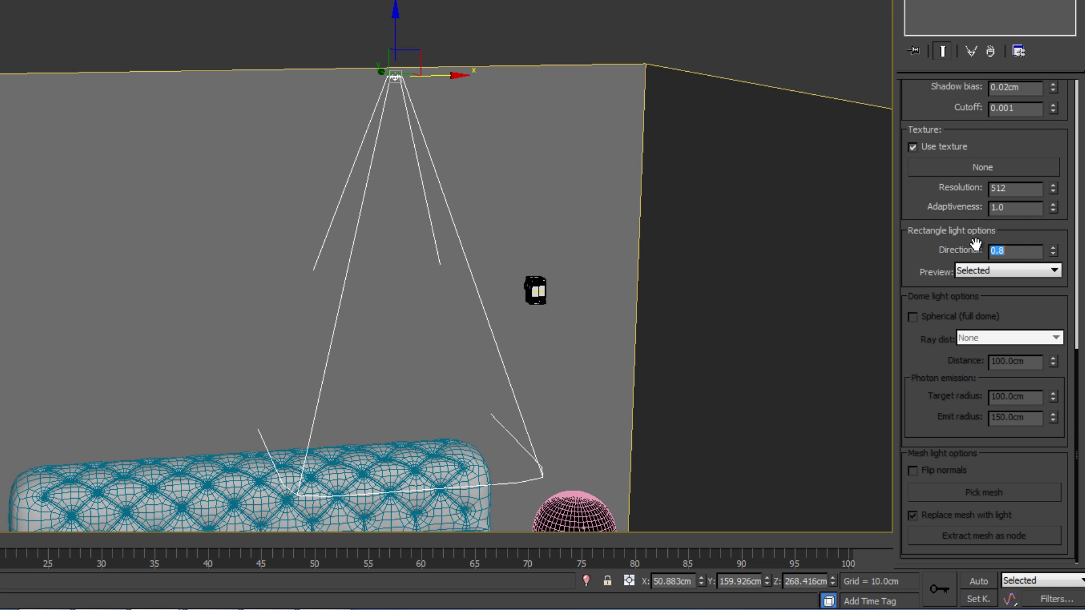
{"action": "scroll", "coordinate": [816, 244], "scroll_direction": "down", "scroll_amount": 10}
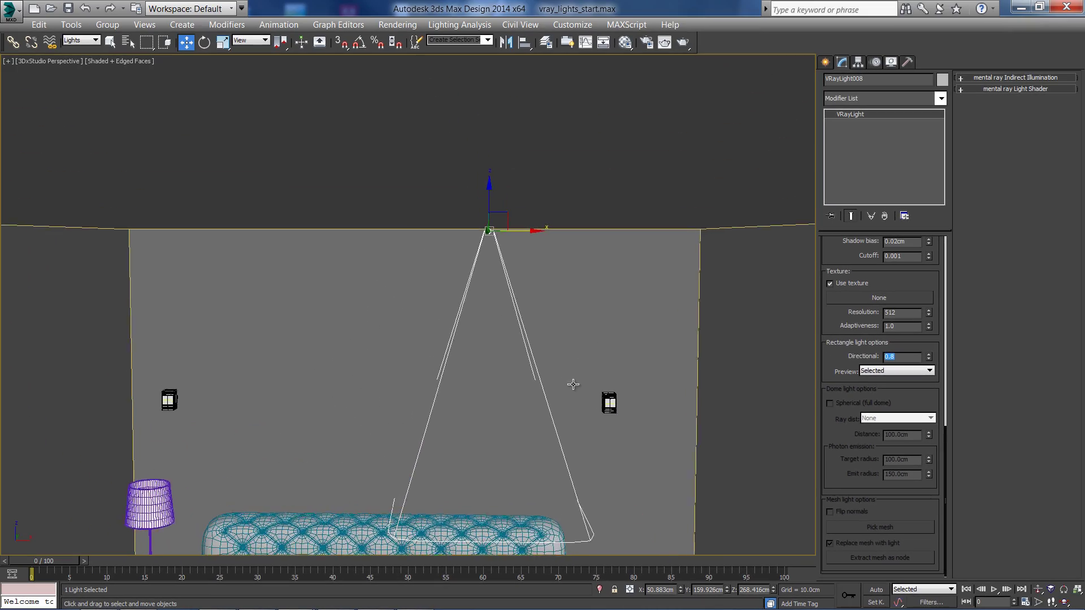
{"action": "scroll", "coordinate": [594, 368], "scroll_direction": "up", "scroll_amount": 3}
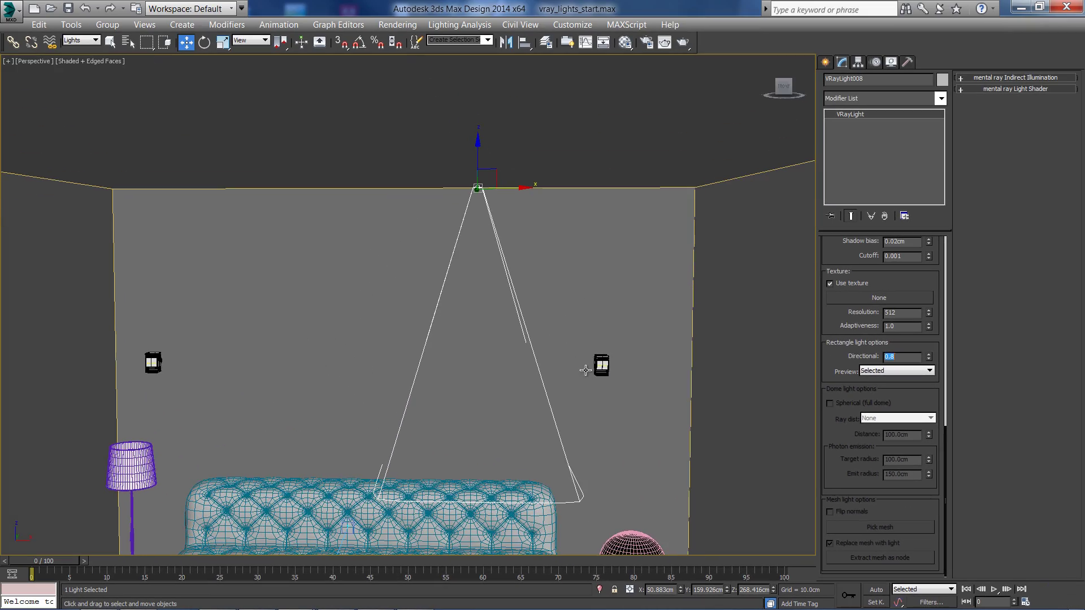
- Region-render the wall above the sofa and the backrest's right-hand part from the V-Ray physical camera view
{"action": "key", "text": "alt+w"}
{"action": "right_click", "coordinate": [594, 358]}
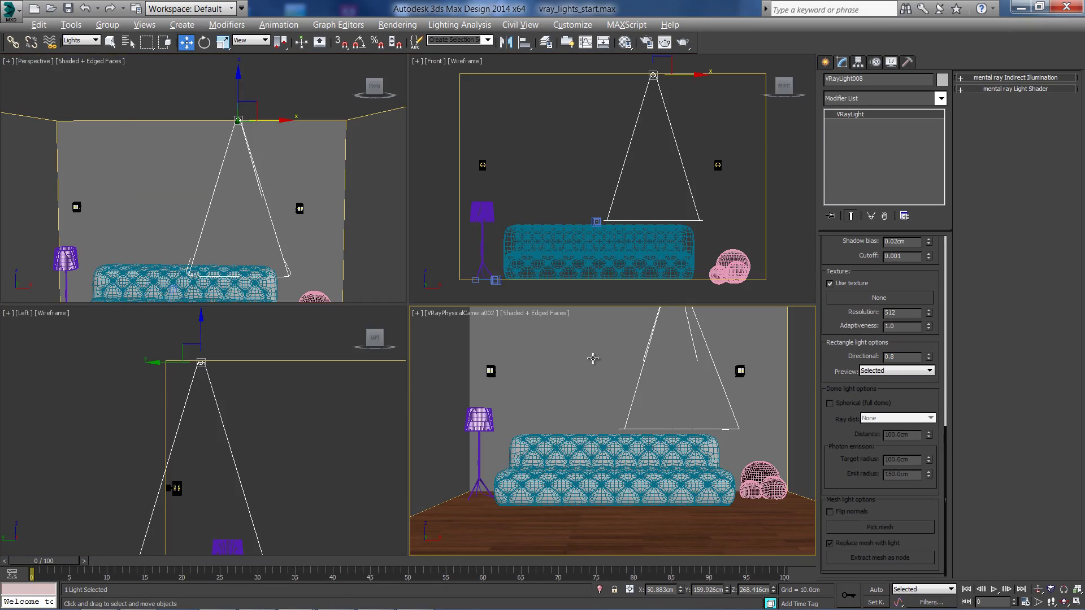
{"action": "key", "text": "alt+w"}
{"action": "key", "text": "shift+q"}
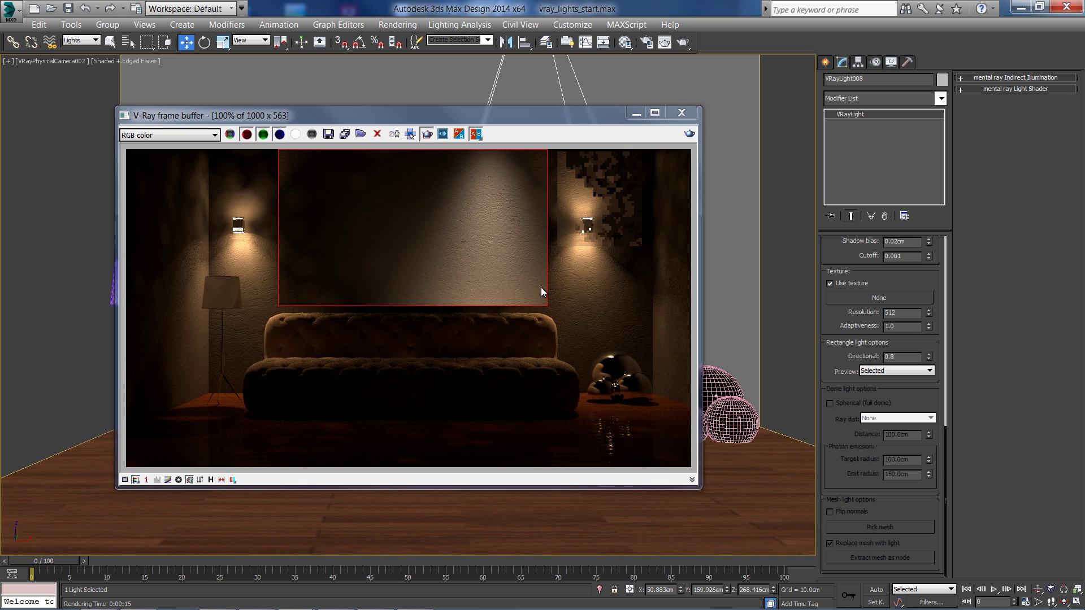
{"action": "left_click_drag", "start_coordinate": [562, 286], "coordinate": [373, 352]}
{"action": "key", "text": "shift+q"}
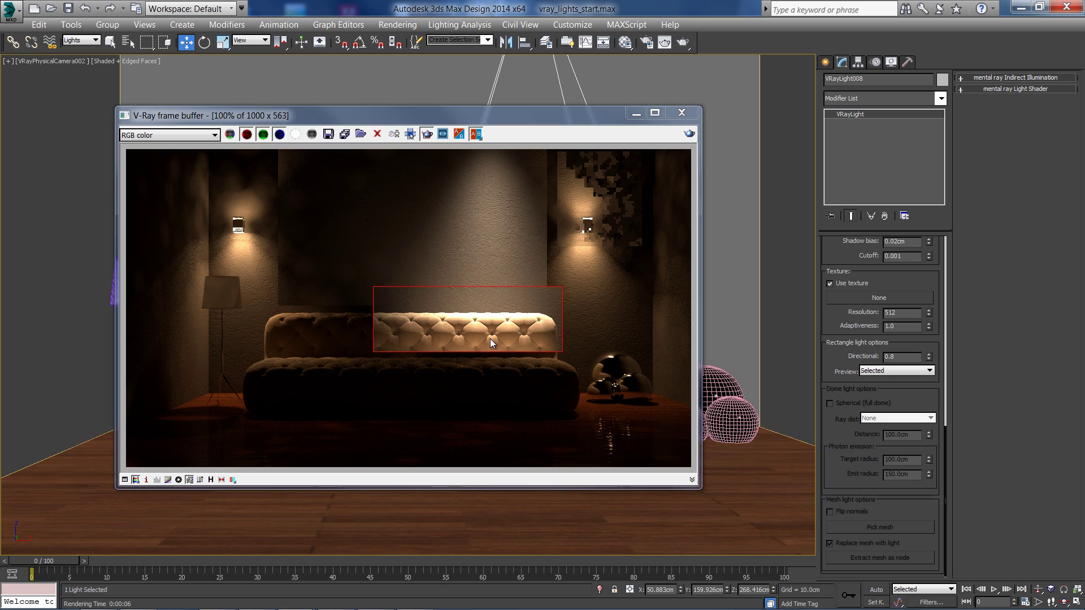
- Set the Directional value to 0 and render a tall, narrow region from the upper wall down to the sofa's backrest
{"action": "left_click_drag", "start_coordinate": [487, 340], "coordinate": [395, 136]}
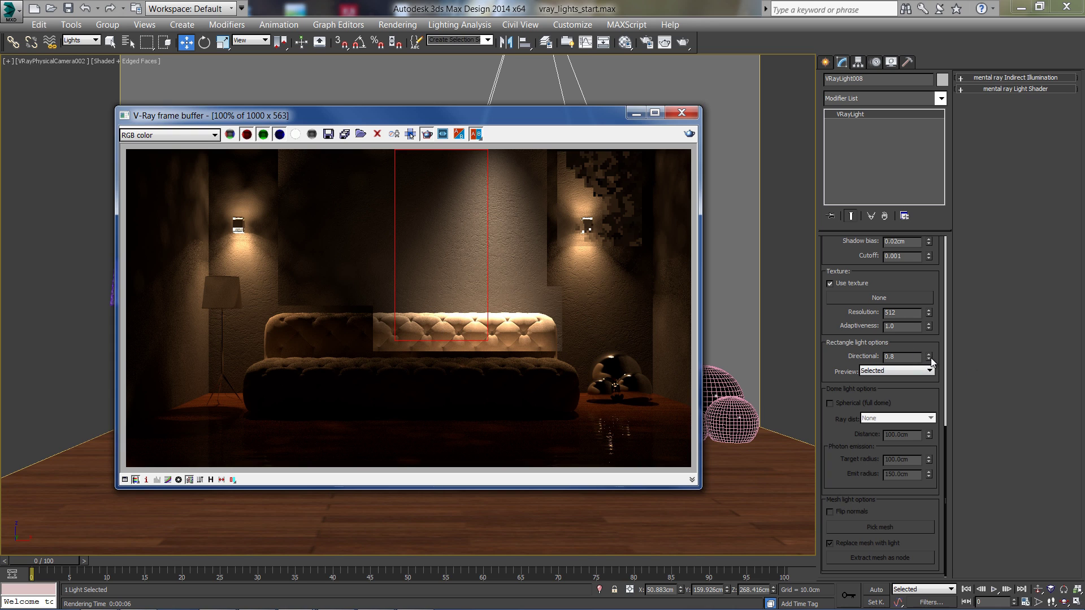
{"action": "left_click_drag", "start_coordinate": [930, 360], "coordinate": [938, 415]}
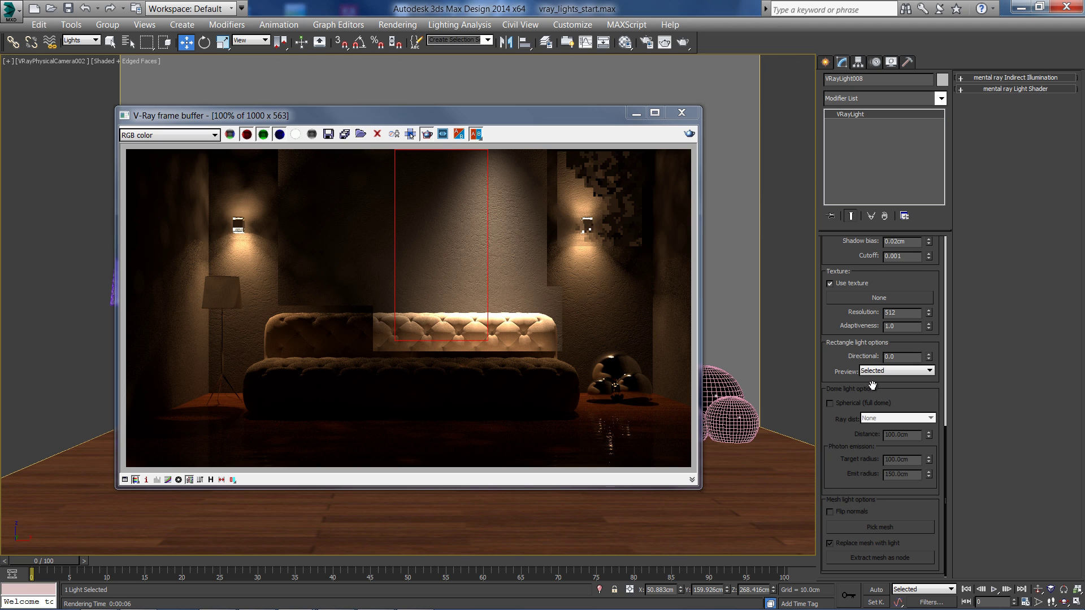
{"action": "left_click", "coordinate": [689, 134]}
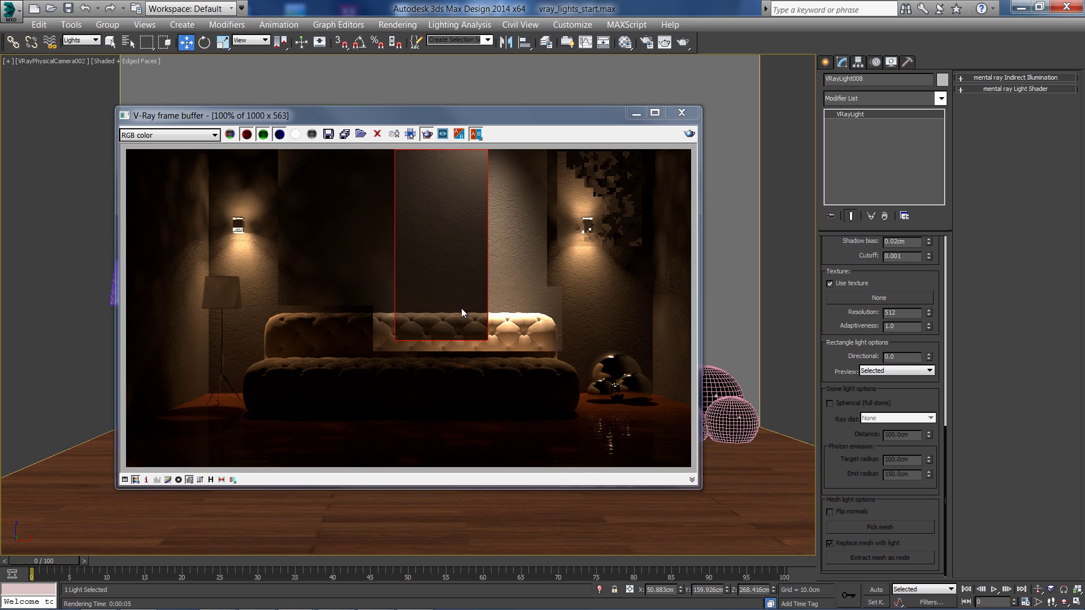
- Restore the ceiling light's Directional value to 0.8, set its multiplier to 600 and render the current region
{"action": "type", "text": "0.8"}
{"action": "key", "text": "Return"}
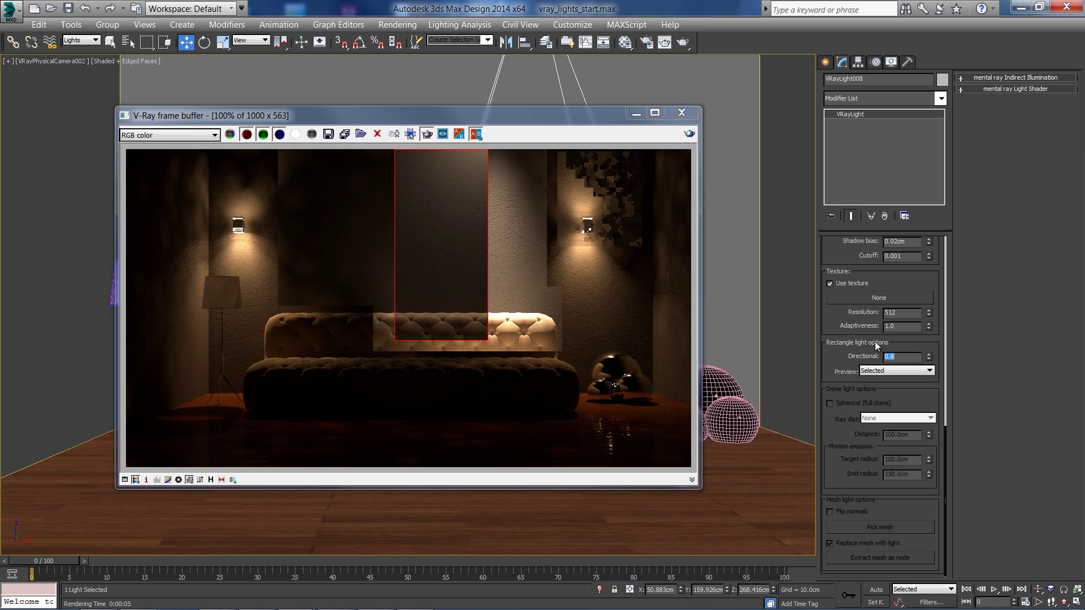
{"action": "scroll", "coordinate": [848, 261], "scroll_direction": "up", "scroll_amount": 10}
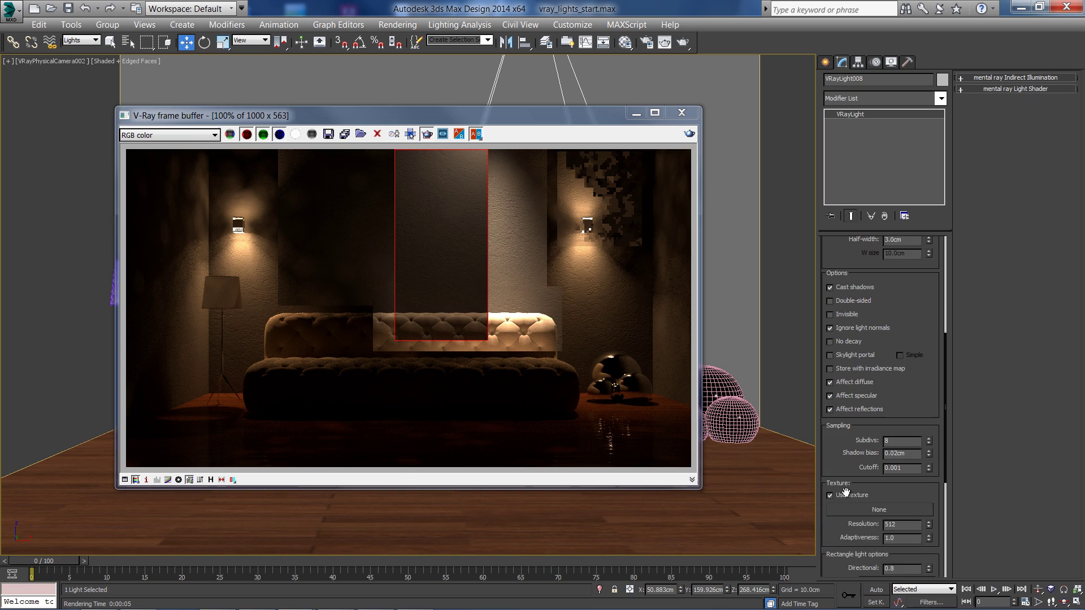
{"action": "double_click", "coordinate": [916, 370]}
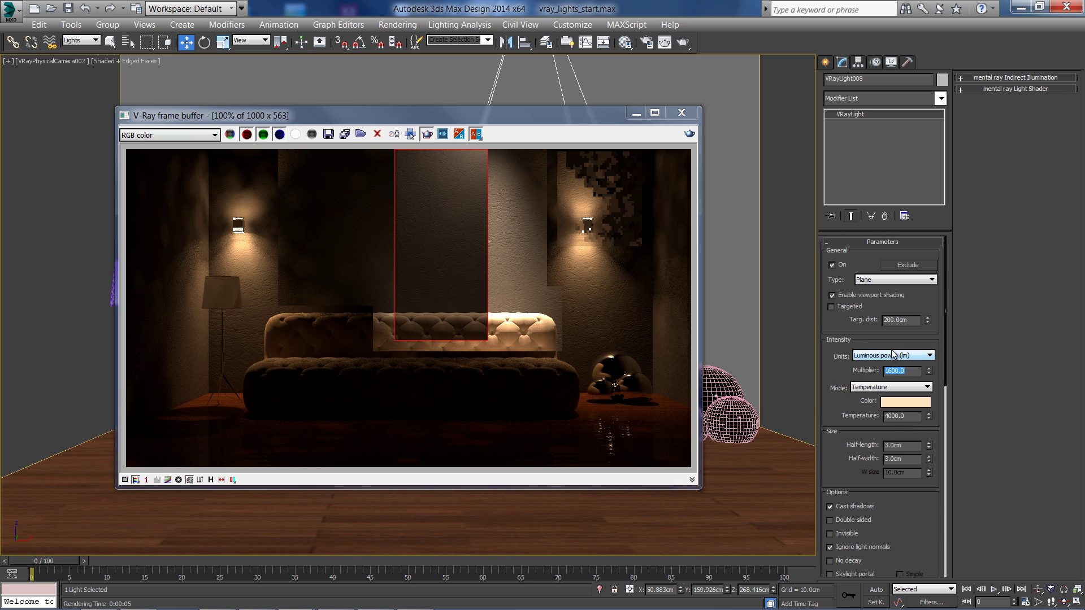
{"action": "type", "text": "600"}
{"action": "key", "text": "Return"}
{"action": "left_click", "coordinate": [688, 135]}
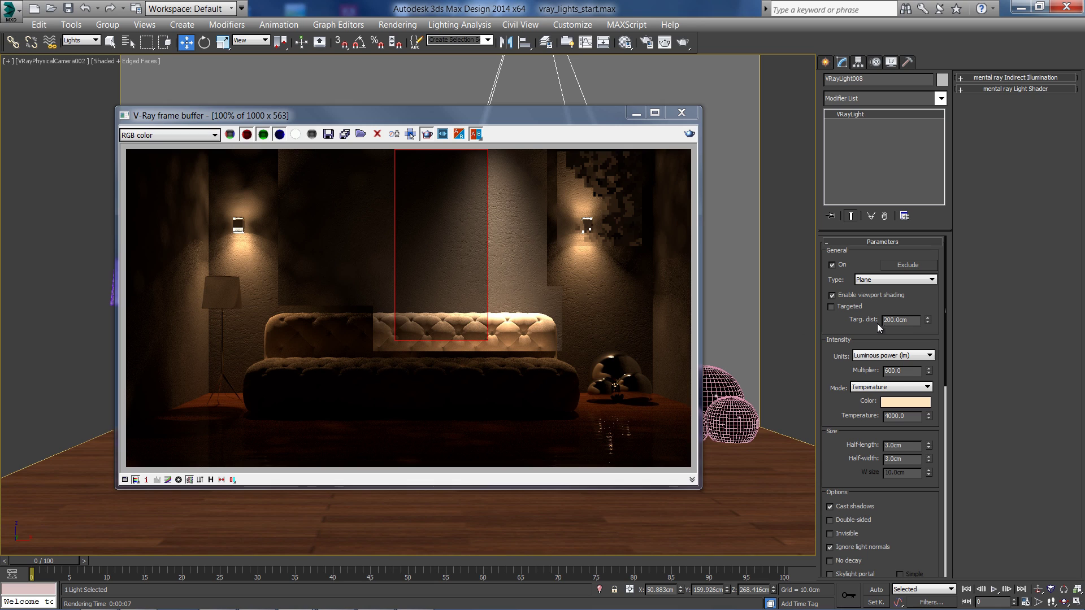
- Set the ceiling light's multiplier to 450 and region-render the lower wall and upper sofa backrest
{"action": "left_click_drag", "start_coordinate": [893, 375], "coordinate": [855, 372]}
{"action": "type", "text": "4500"}
{"action": "key", "text": "Return"}
{"action": "left_click_drag", "start_coordinate": [528, 247], "coordinate": [409, 344]}
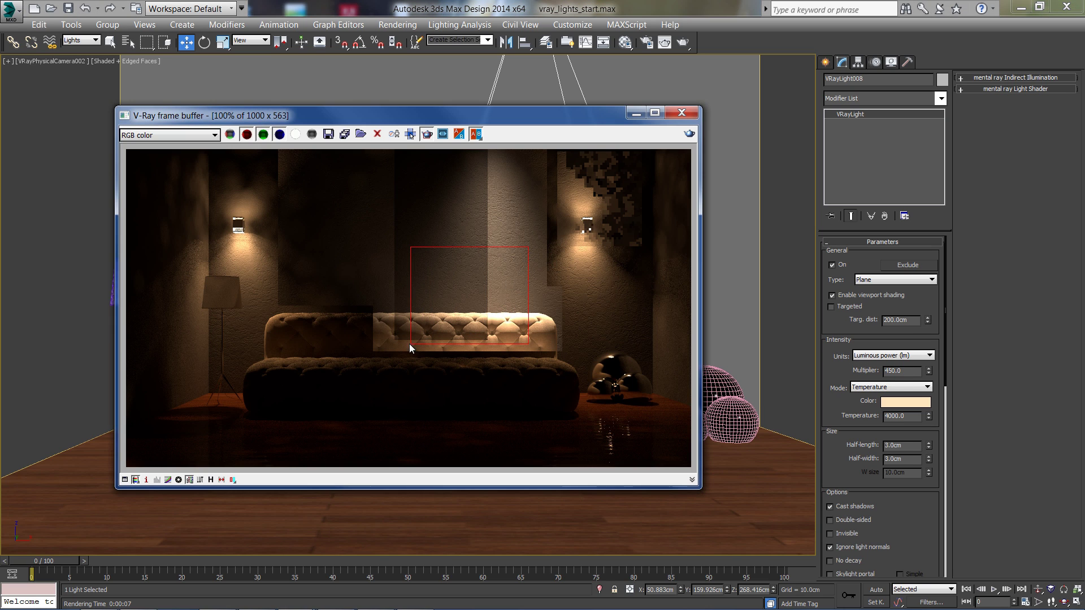
{"action": "left_click", "coordinate": [690, 134]}
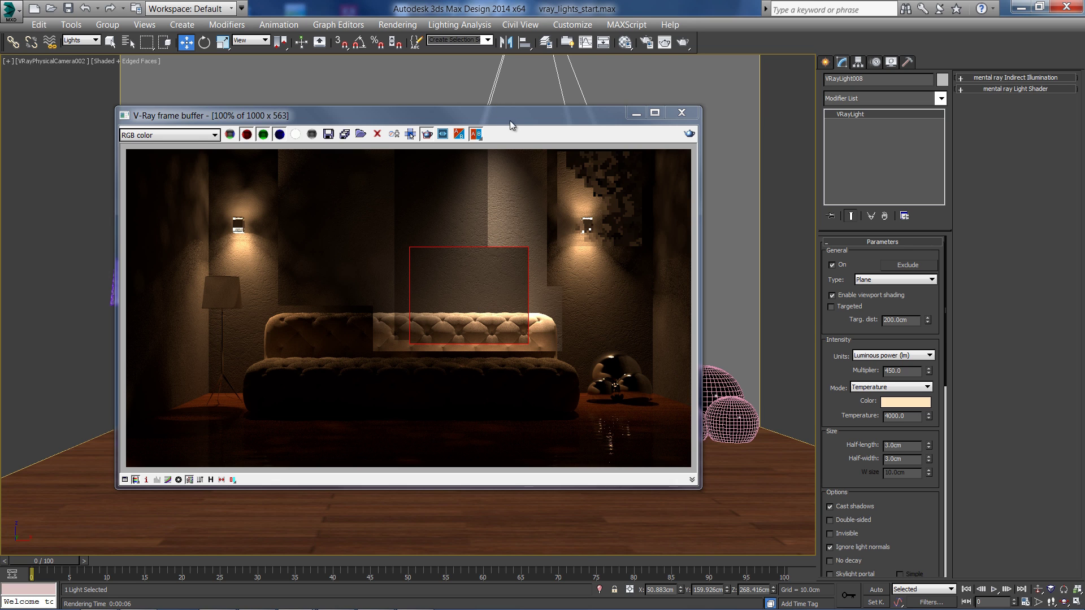
- Clone the ceiling light as a single instance along X, placing it above the other half of the sofa
{"action": "left_click_drag", "start_coordinate": [510, 121], "coordinate": [0, 447]}
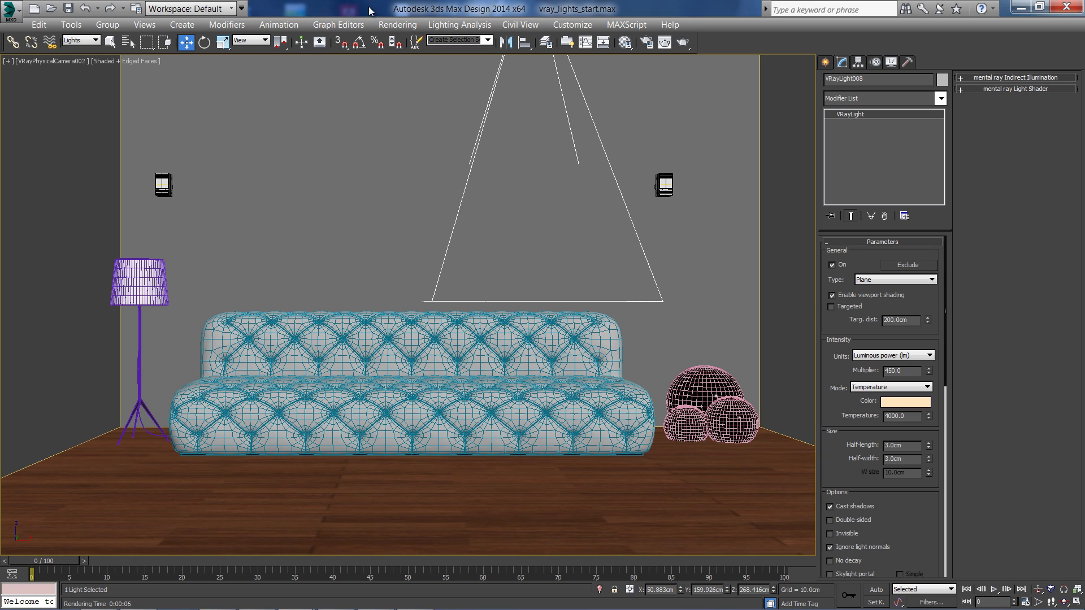
{"action": "key", "text": "alt+w"}
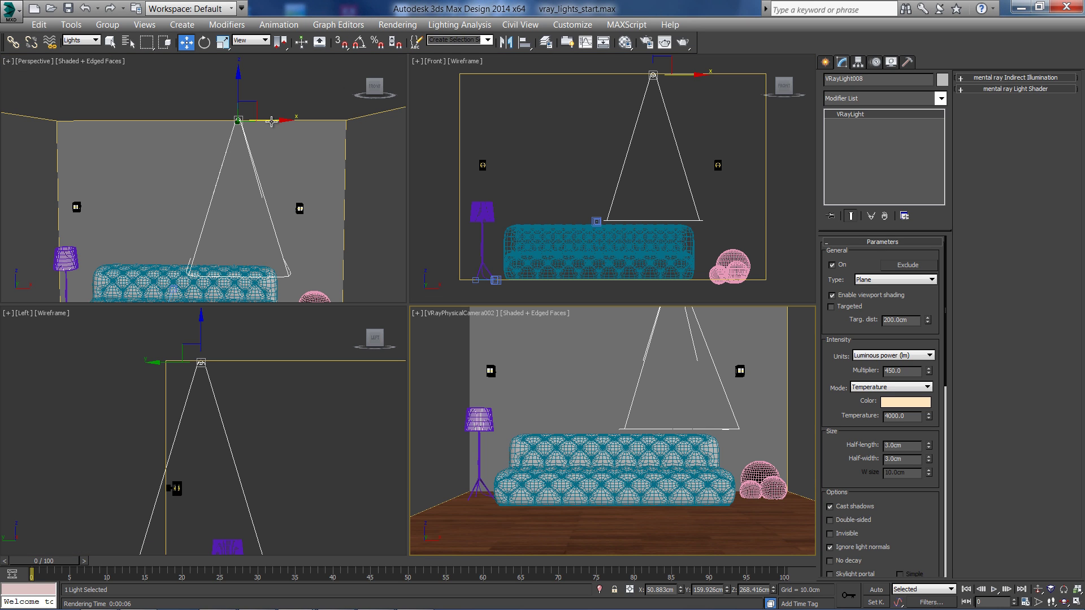
{"action": "left_click_drag", "start_coordinate": [271, 122], "coordinate": [187, 129], "text": "shift"}
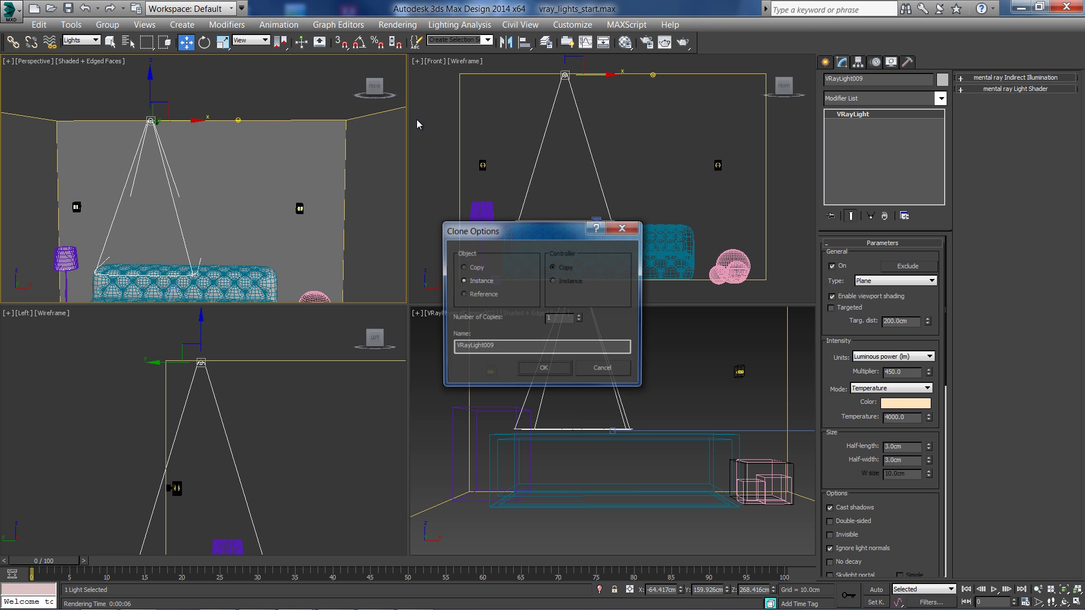
{"action": "left_click", "coordinate": [544, 370]}
- Render the full V-Ray physical camera view to check both ceiling lights, then minimize the frame buffer
{"action": "right_click", "coordinate": [655, 340]}
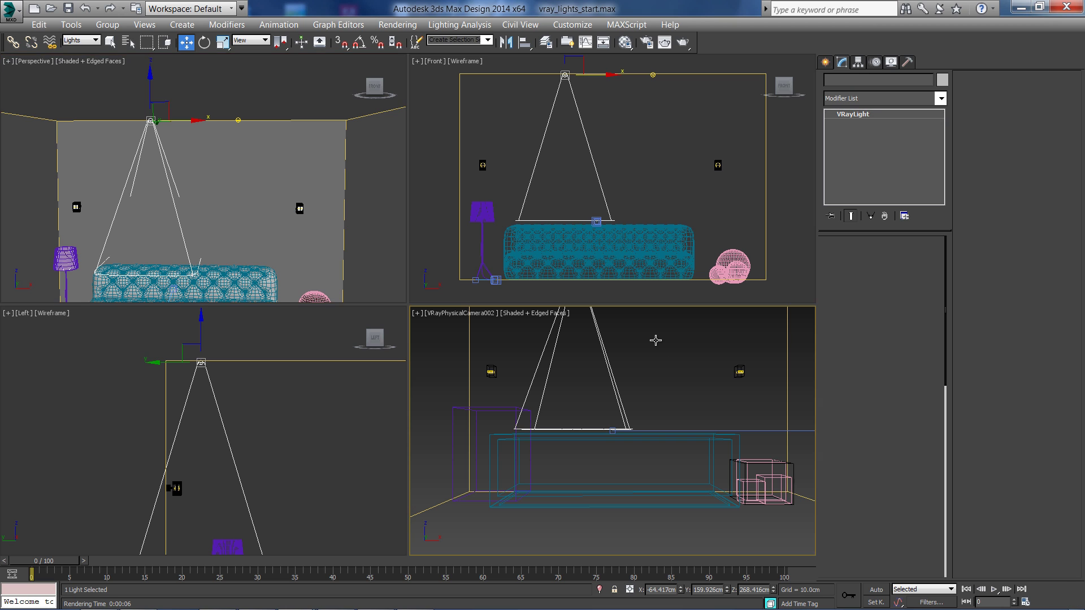
{"action": "key", "text": "alt+w"}
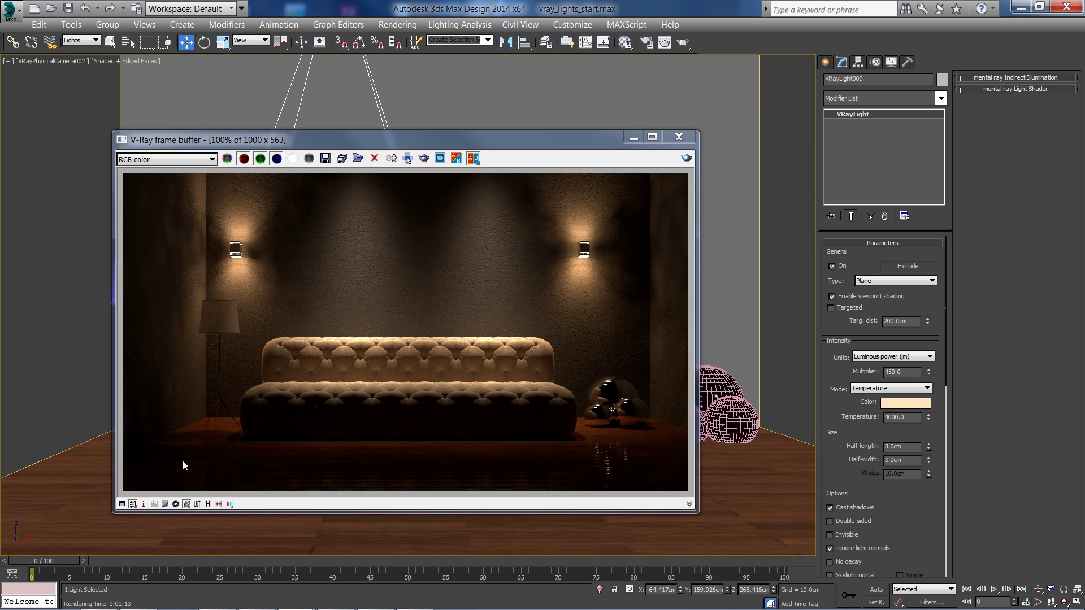
{"action": "left_click", "coordinate": [634, 138]}
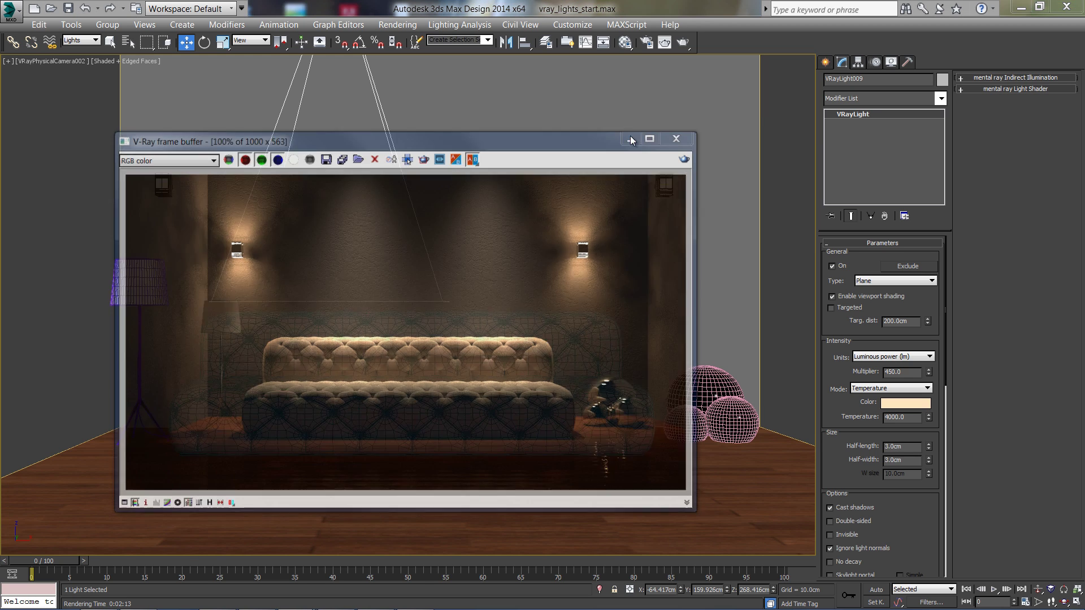
- In the Top view, draw a V-Ray plane light over the floor in front of the sofa, half-length about 147 cm and half-width about 101 cm
{"action": "key", "text": "alt+w"}
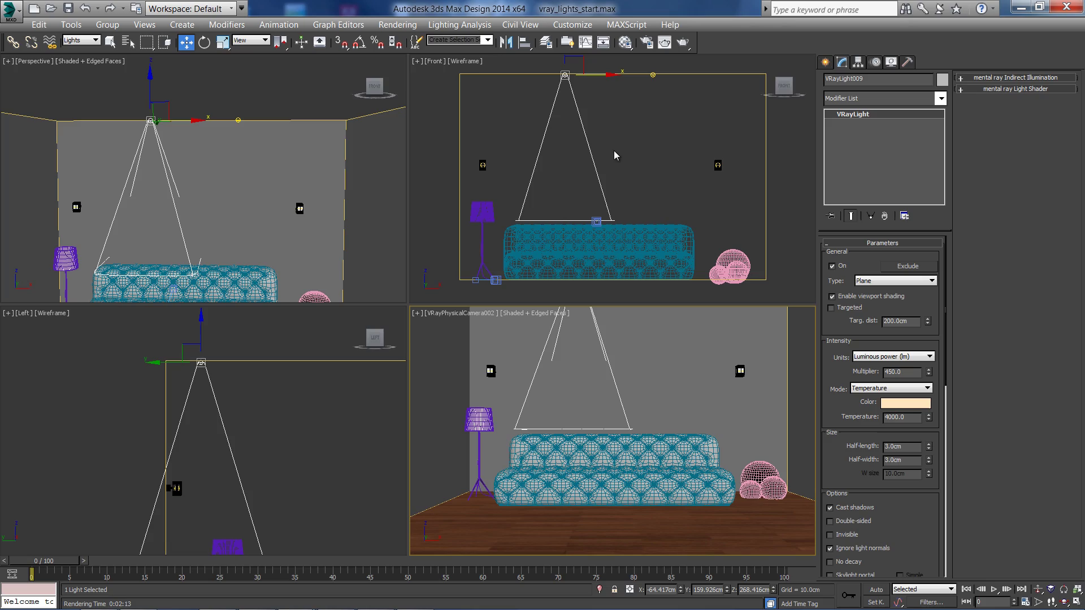
{"action": "right_click", "coordinate": [328, 232]}
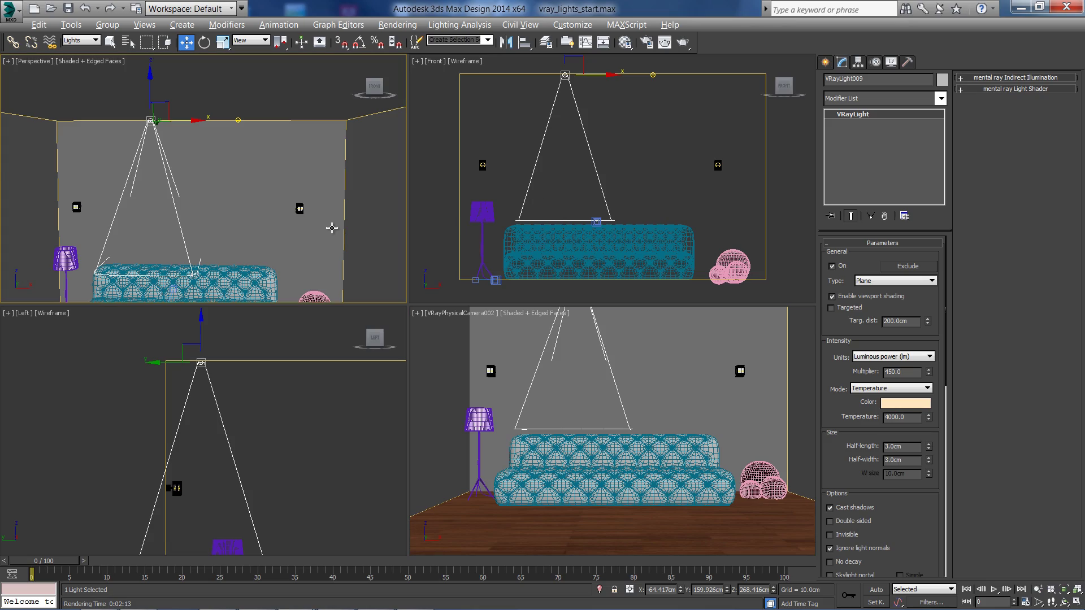
{"action": "key", "text": "alt+w"}
{"action": "key", "text": "t"}
{"action": "scroll", "coordinate": [345, 224], "scroll_direction": "down", "scroll_amount": 4}
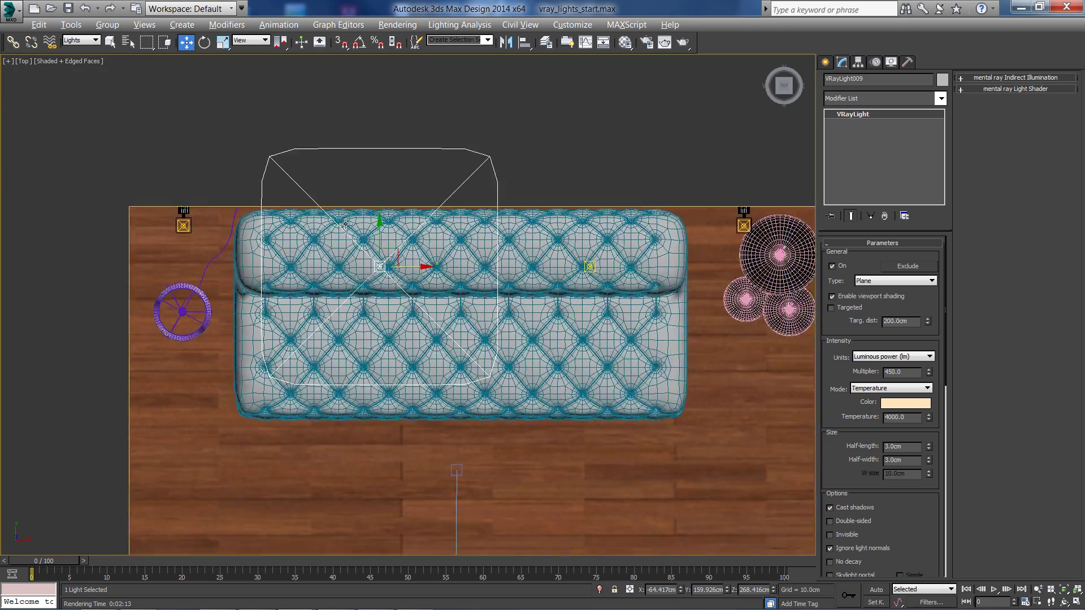
{"action": "scroll", "coordinate": [345, 223], "scroll_direction": "down", "scroll_amount": 5}
{"action": "left_click", "coordinate": [127, 267]}
{"action": "scroll", "coordinate": [329, 236], "scroll_direction": "up", "scroll_amount": 1}
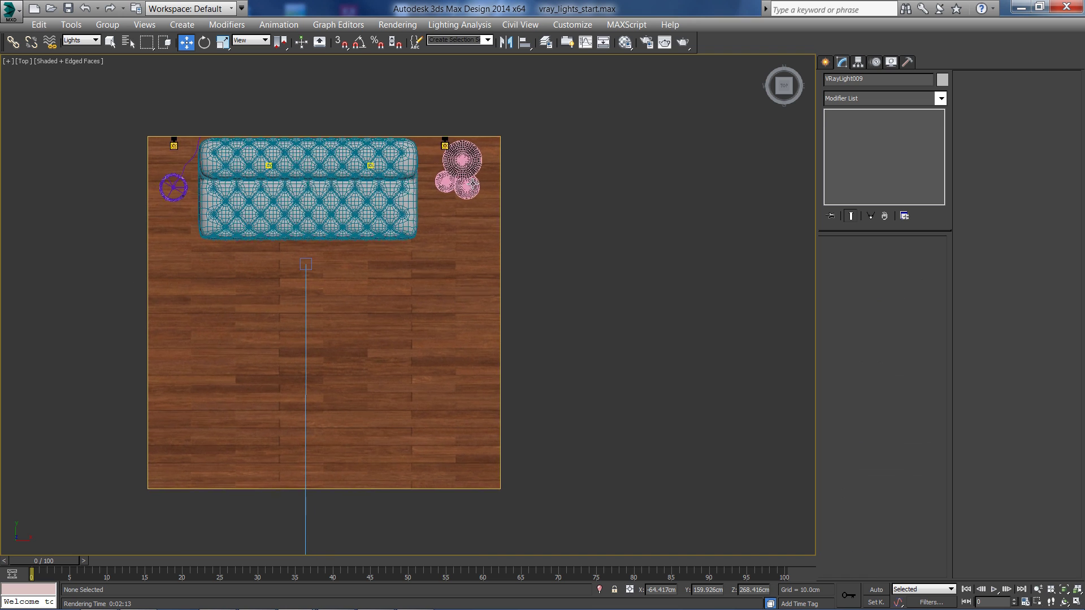
{"action": "scroll", "coordinate": [83, 170], "scroll_direction": "up", "scroll_amount": 1}
{"action": "left_click", "coordinate": [826, 63]}
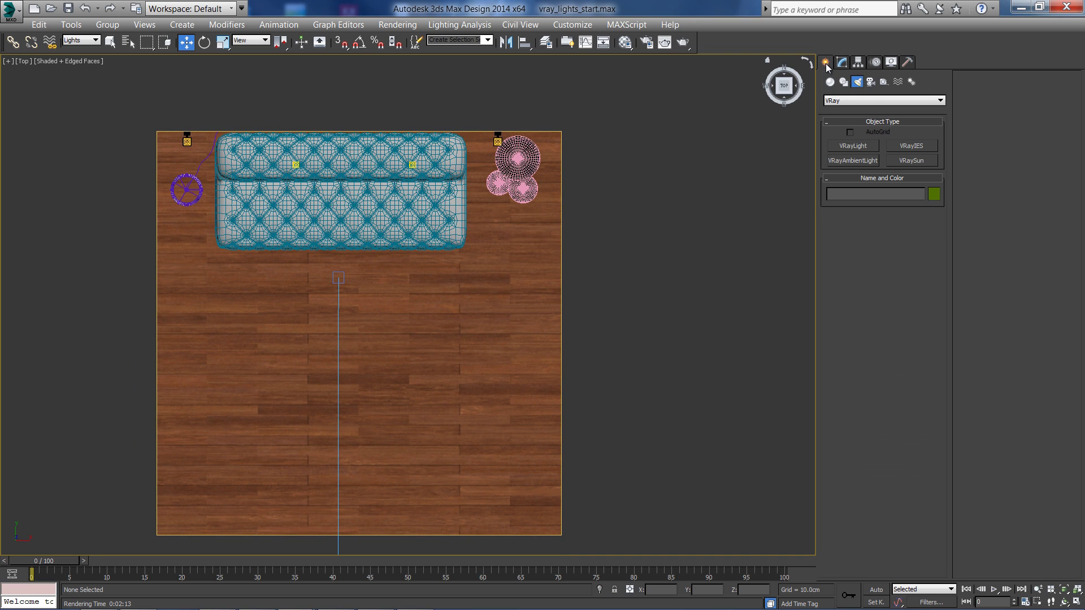
{"action": "left_click", "coordinate": [853, 146]}
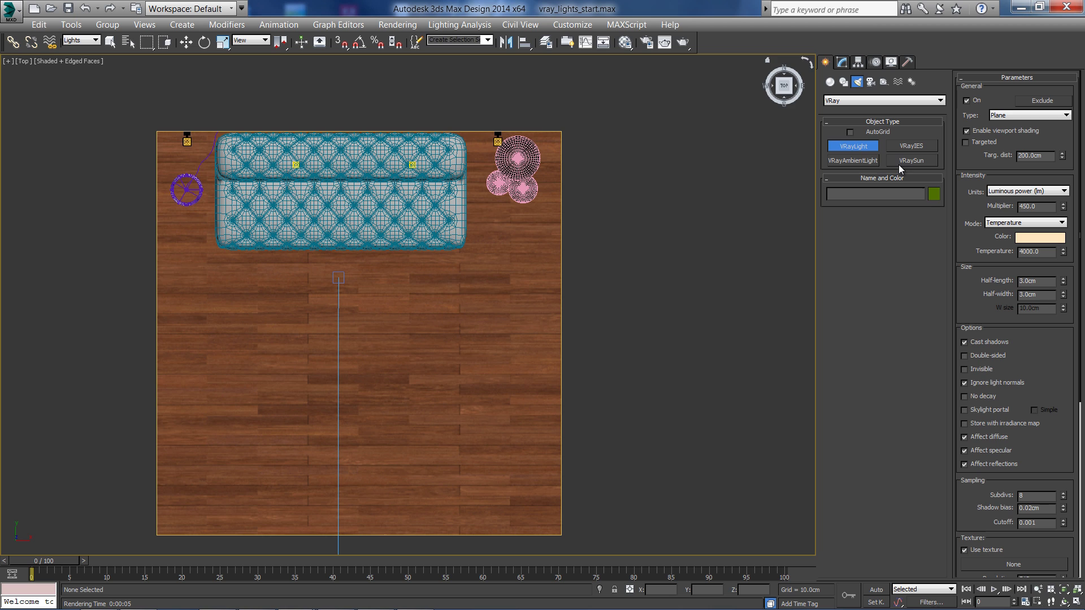
{"action": "left_click_drag", "start_coordinate": [204, 267], "coordinate": [496, 472]}
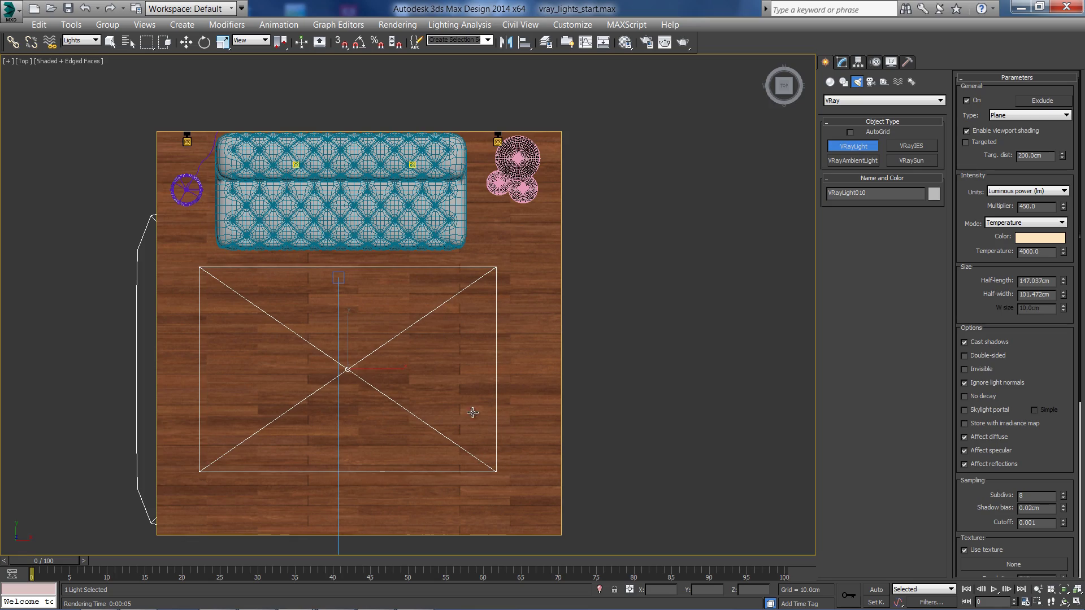
- Raise the large plane light from the floor to a height of about 223 cm in the Perspective view
{"action": "key", "text": "p"}
{"action": "key", "text": "z"}
{"action": "middle_click_drag", "start_coordinate": [482, 397], "coordinate": [405, 385], "text": "alt"}
{"action": "key", "text": "w"}
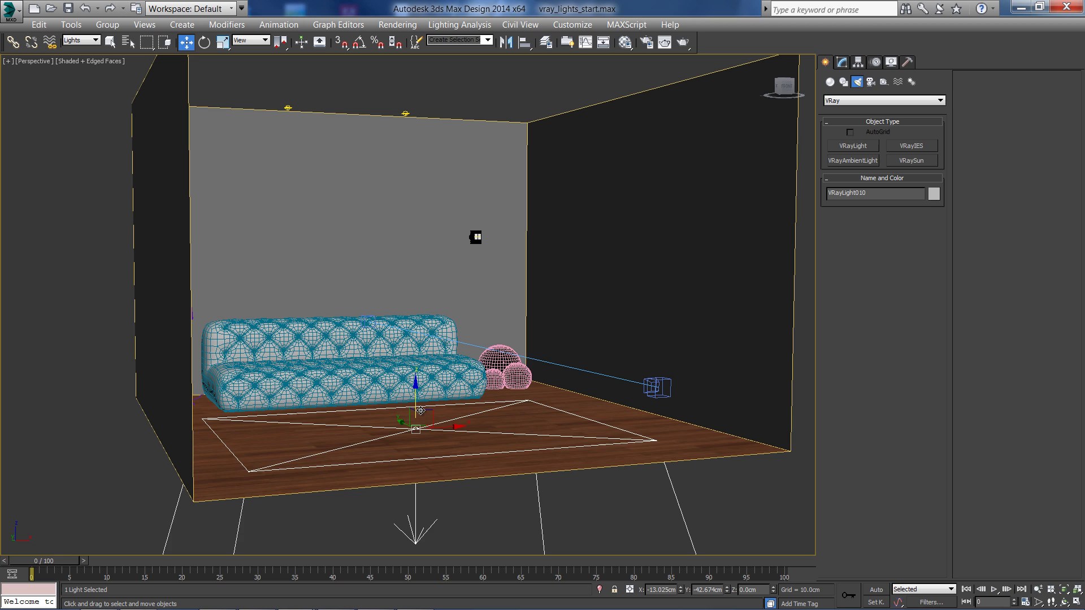
{"action": "left_click_drag", "start_coordinate": [416, 398], "coordinate": [416, 108]}
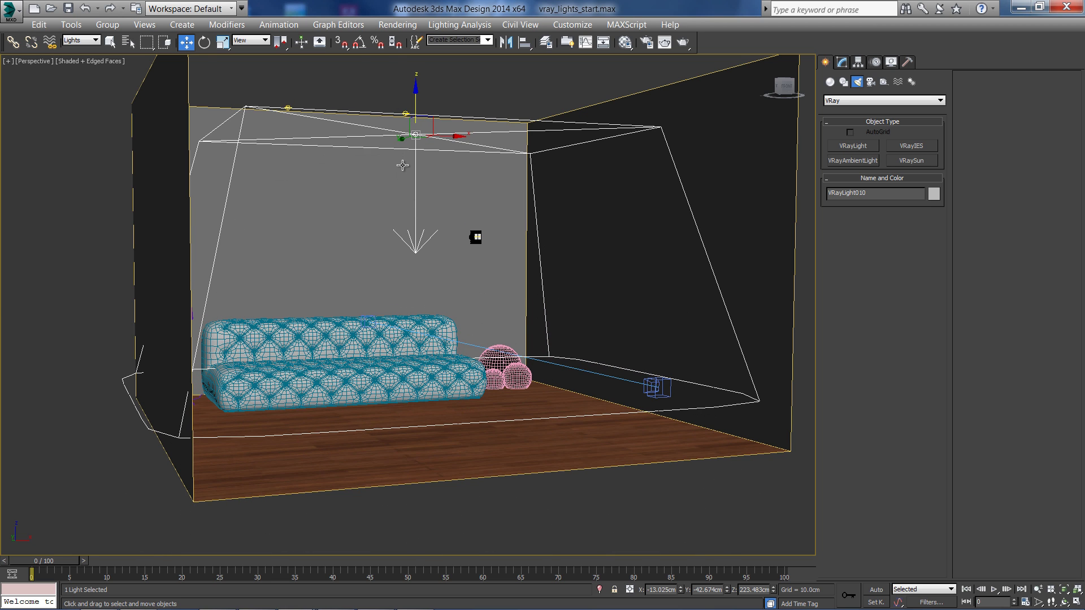
- Move the large plane light up in the Left view to just below the ceiling, at about 268 cm
{"action": "key", "text": "alt+w"}
{"action": "right_click", "coordinate": [311, 345]}
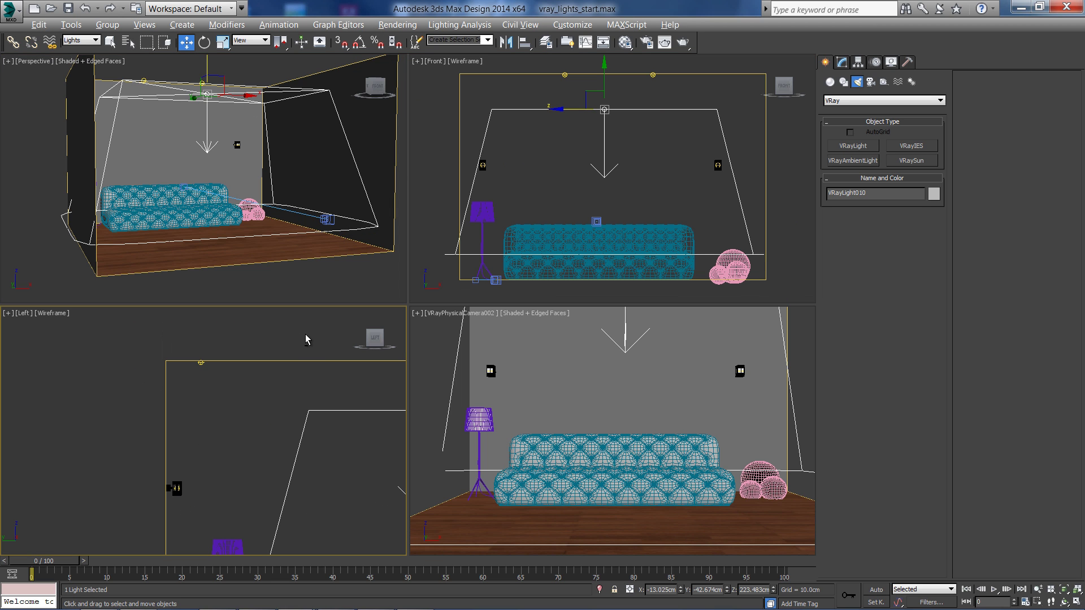
{"action": "key", "text": "alt+w"}
{"action": "key", "text": "z"}
{"action": "scroll", "coordinate": [443, 291], "scroll_direction": "up", "scroll_amount": 6}
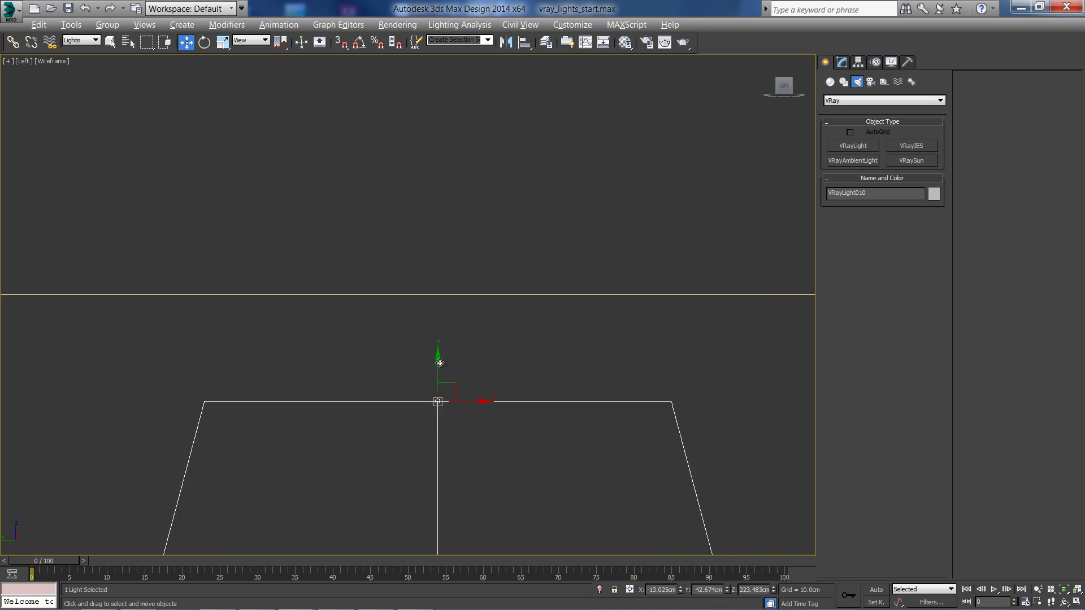
{"action": "left_click_drag", "start_coordinate": [430, 278], "coordinate": [431, 270]}
{"action": "scroll", "coordinate": [446, 339], "scroll_direction": "down", "scroll_amount": 3}
{"action": "key", "text": "z"}
- Set the large plane light's directional preview to Never and its Directional value to 0
{"action": "key", "text": "p"}
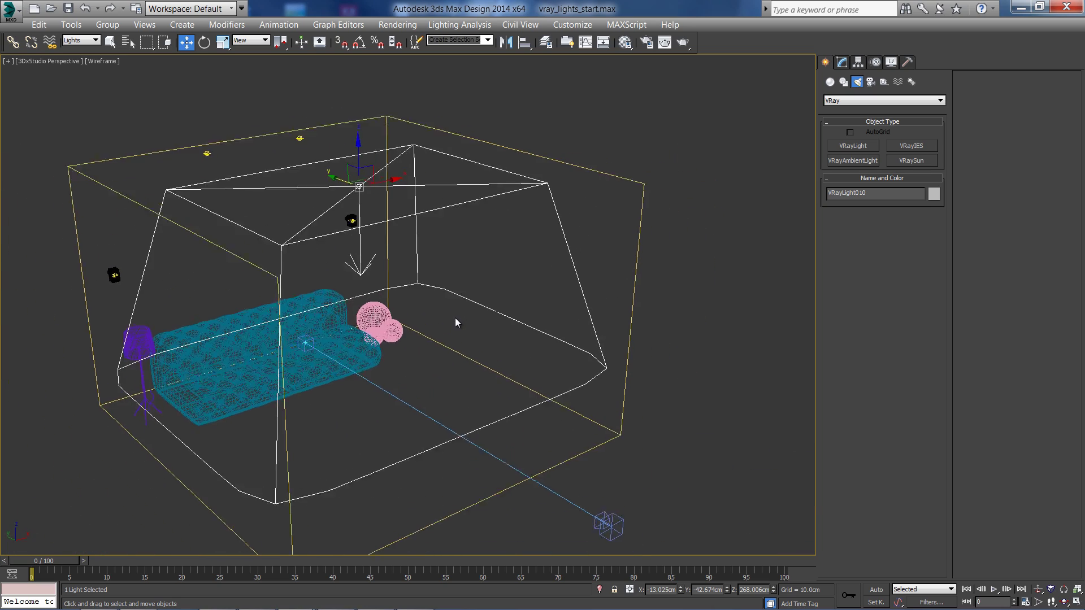
{"action": "left_click", "coordinate": [842, 62]}
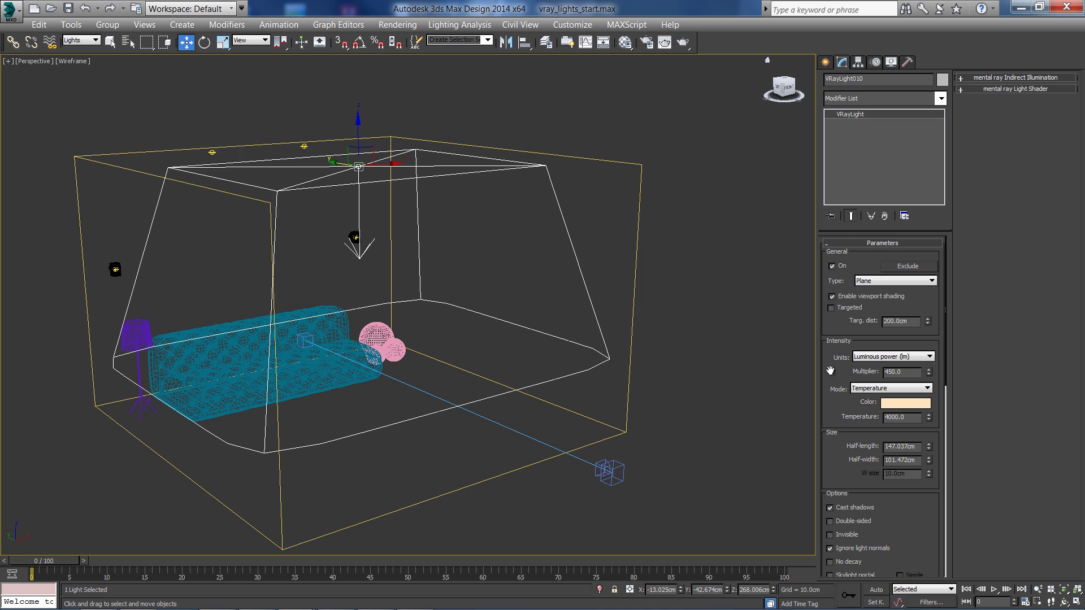
{"action": "left_click_drag", "start_coordinate": [836, 373], "coordinate": [813, 109]}
{"action": "left_click_drag", "start_coordinate": [843, 348], "coordinate": [853, 287]}
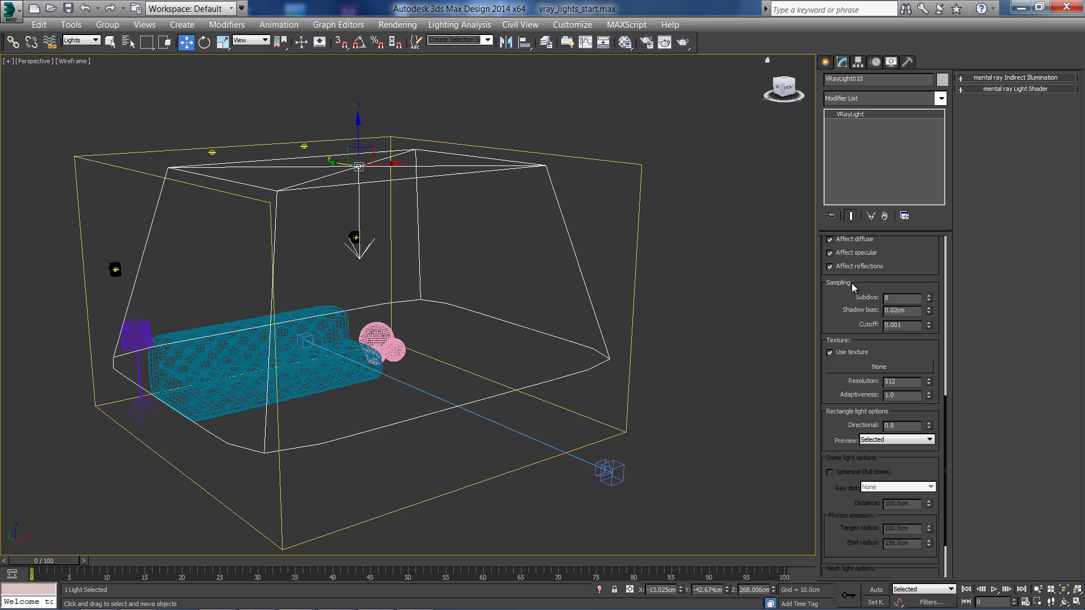
{"action": "left_click", "coordinate": [880, 441]}
{"action": "left_click", "coordinate": [880, 464]}
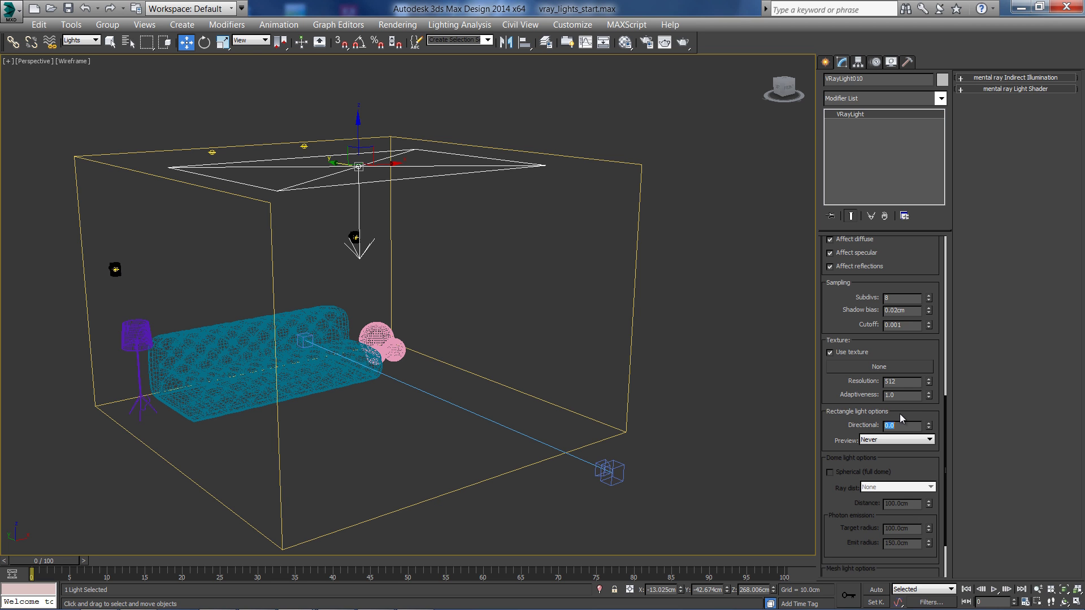
{"action": "middle_click_drag", "start_coordinate": [805, 357], "coordinate": [145, 177], "text": "alt"}
{"action": "middle_click_drag", "start_coordinate": [484, 182], "coordinate": [322, 232], "text": "alt"}
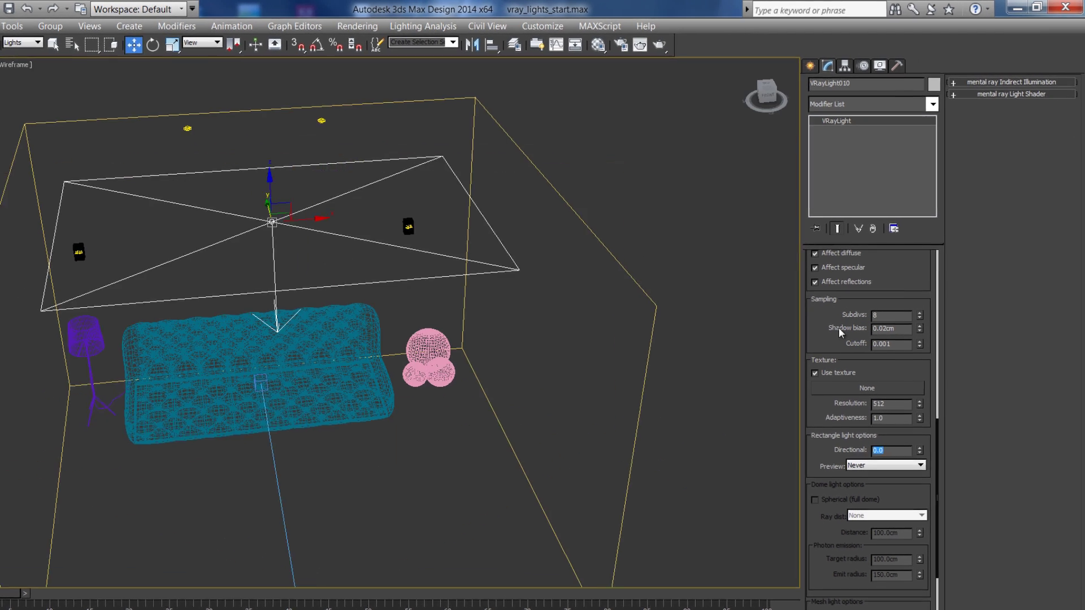
- Switch the large plane light's intensity units to Default (image) and set its multiplier to 15
{"action": "left_click_drag", "start_coordinate": [859, 336], "coordinate": [861, 366]}
{"action": "scroll", "coordinate": [758, 337], "scroll_direction": "up", "scroll_amount": 5}
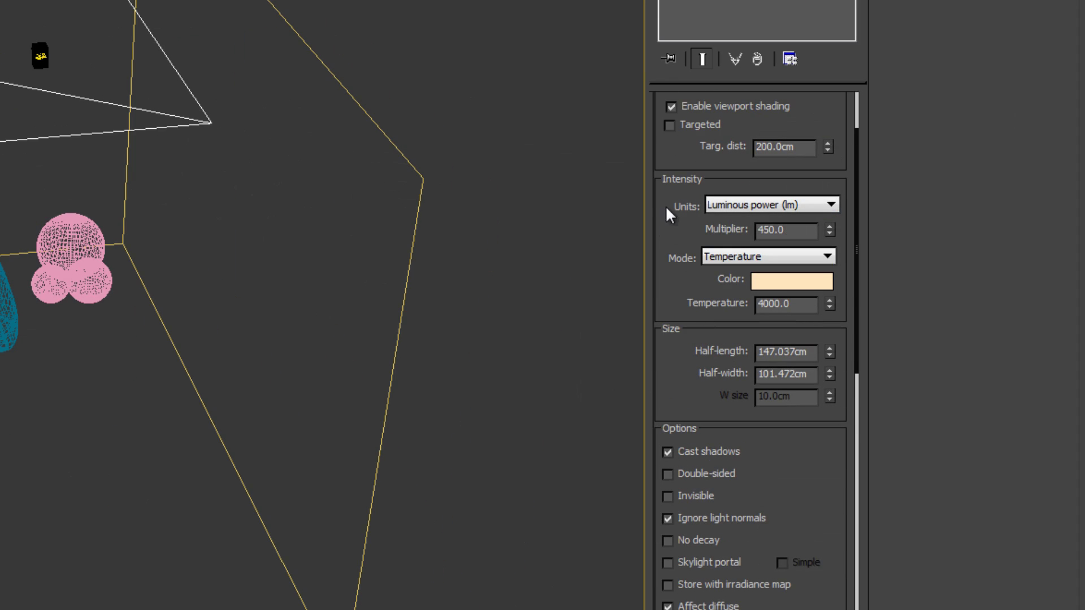
{"action": "scroll", "coordinate": [666, 205], "scroll_direction": "up", "scroll_amount": 3}
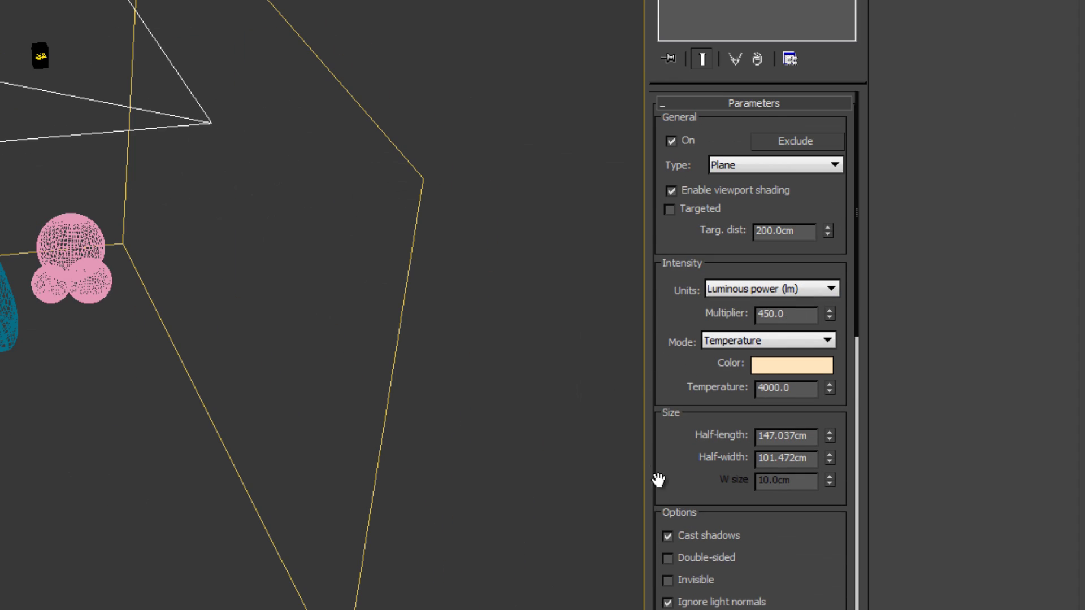
{"action": "left_click", "coordinate": [751, 281]}
{"action": "left_click", "coordinate": [772, 297]}
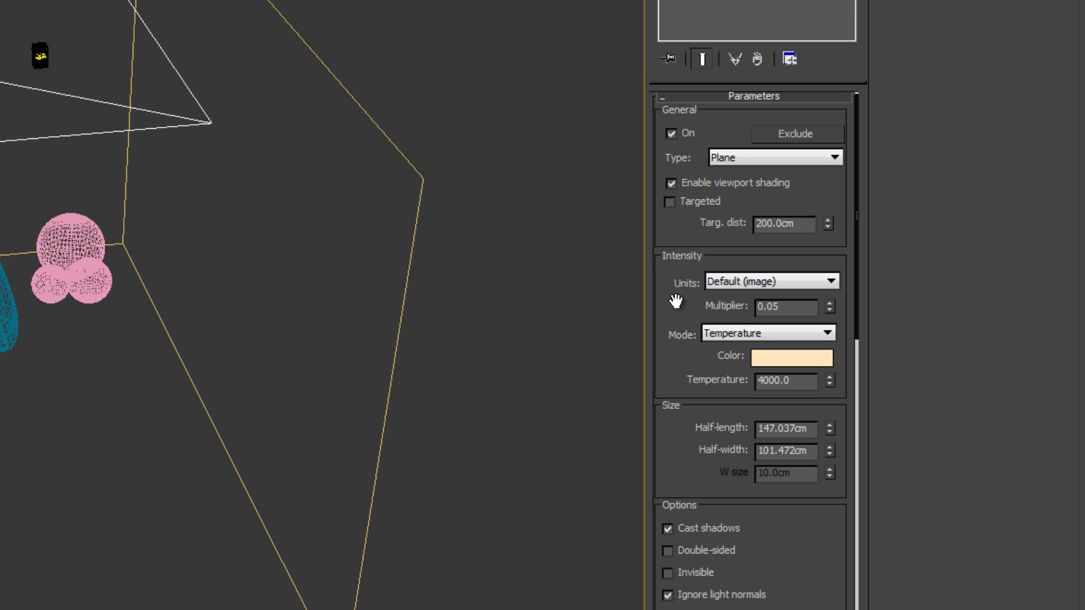
{"action": "left_click_drag", "start_coordinate": [801, 308], "coordinate": [743, 307]}
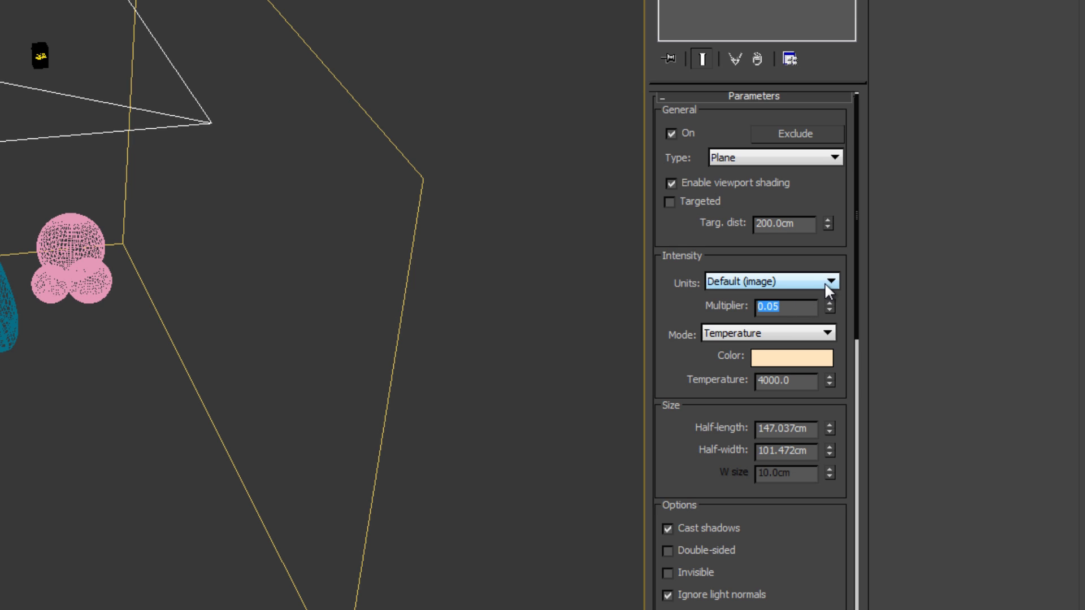
{"action": "type", "text": "15"}
{"action": "key", "text": "Return"}
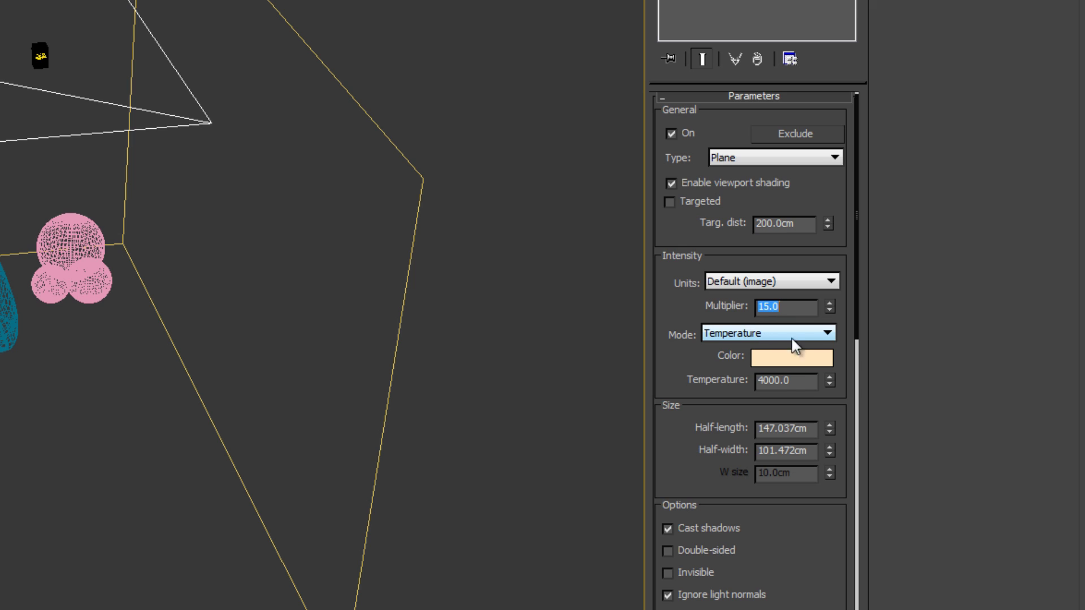
- Set the large plane light's color temperature to 6500
{"action": "left_click_drag", "start_coordinate": [805, 386], "coordinate": [733, 380]}
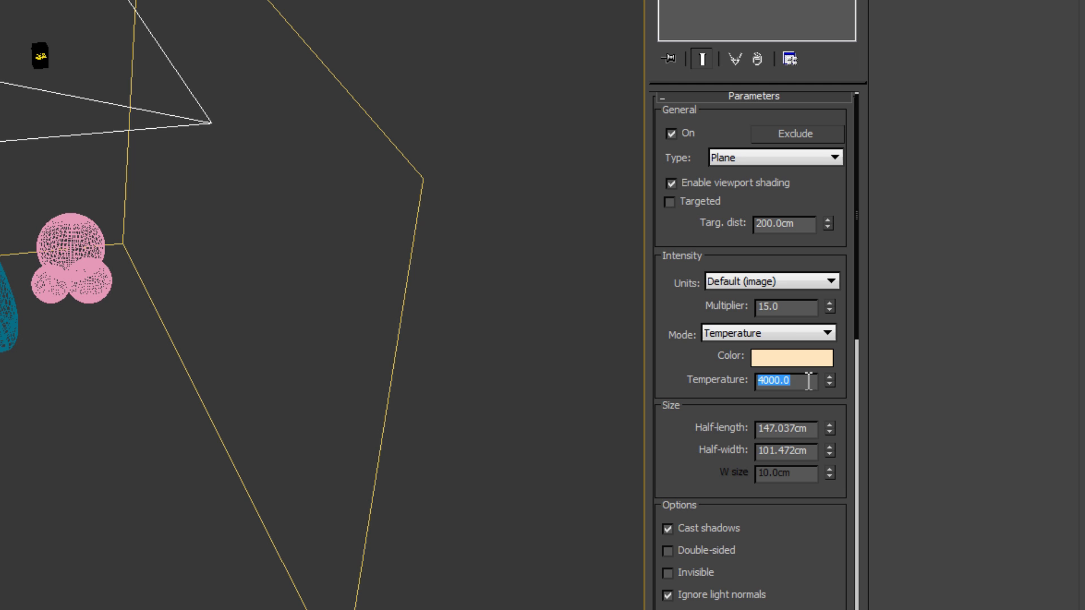
{"action": "type", "text": "6500"}
{"action": "key", "text": "Return"}
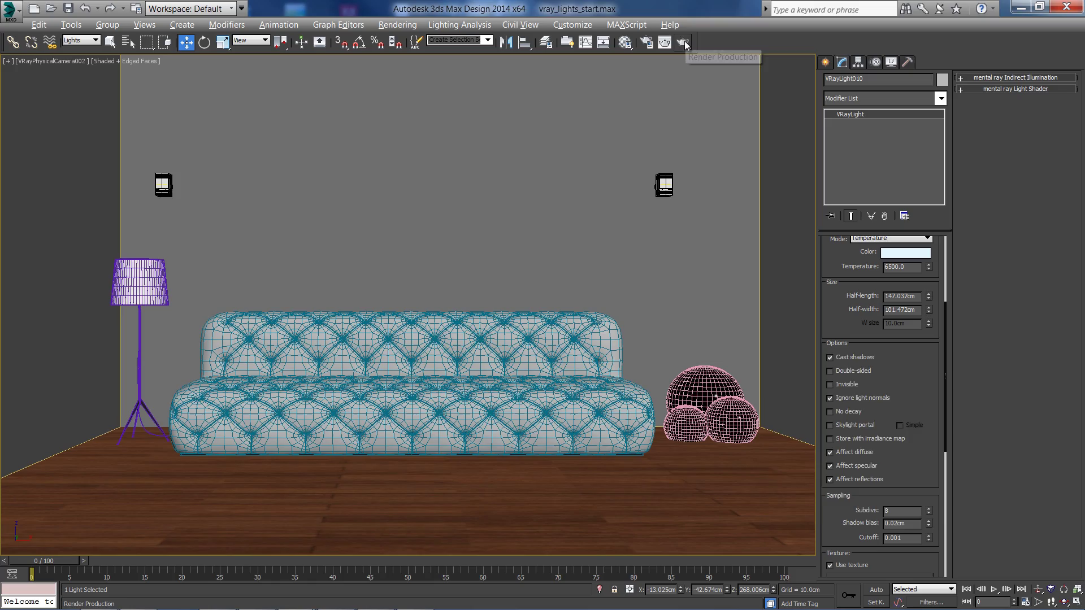
- Render the V-Ray physical camera view with the large plane light and compare the image with its intensity settings
{"action": "left_click", "coordinate": [667, 50]}
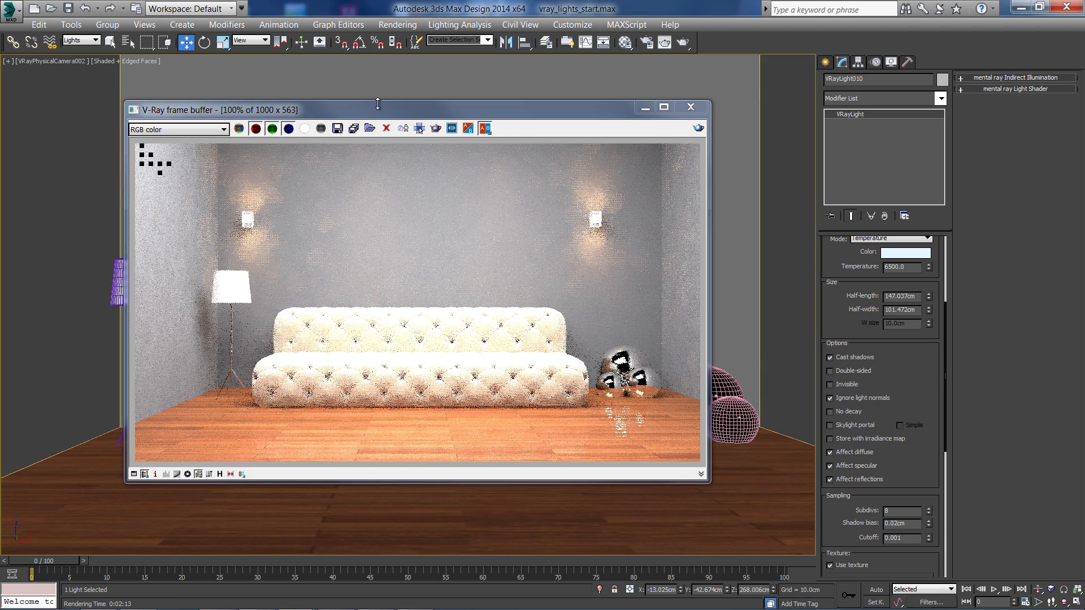
{"action": "left_click_drag", "start_coordinate": [358, 113], "coordinate": [319, 120]}
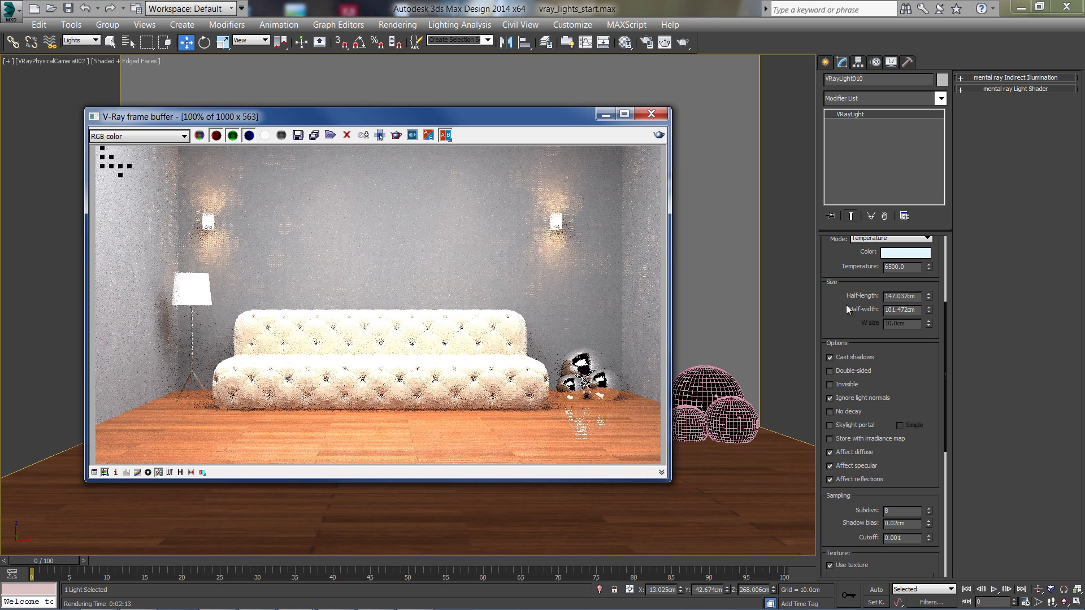
{"action": "scroll", "coordinate": [842, 322], "scroll_direction": "up", "scroll_amount": 5}
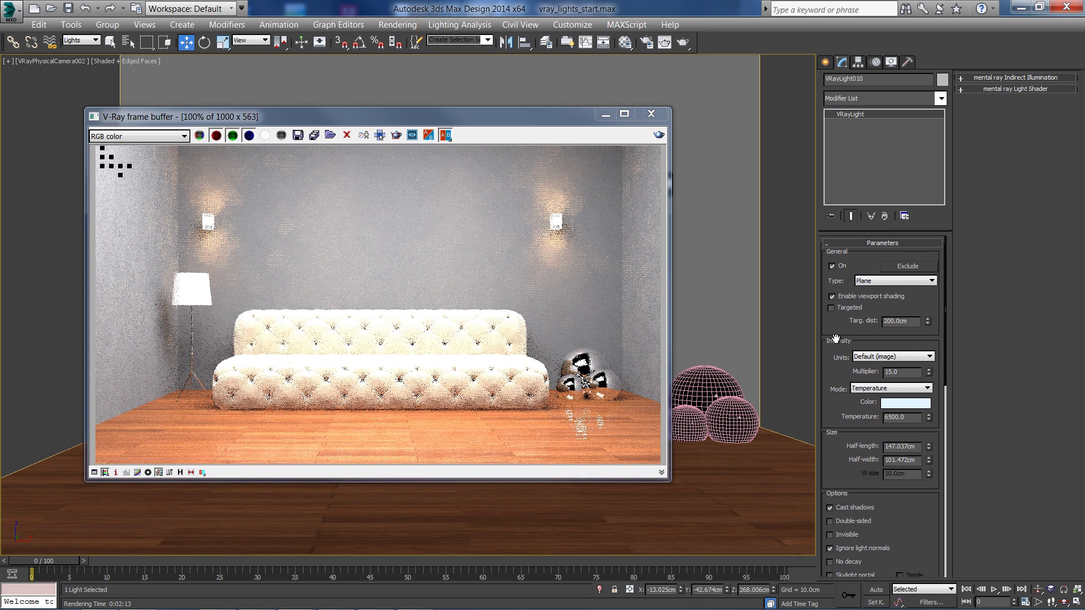
{"action": "scroll", "coordinate": [836, 337], "scroll_direction": "down", "scroll_amount": 2}
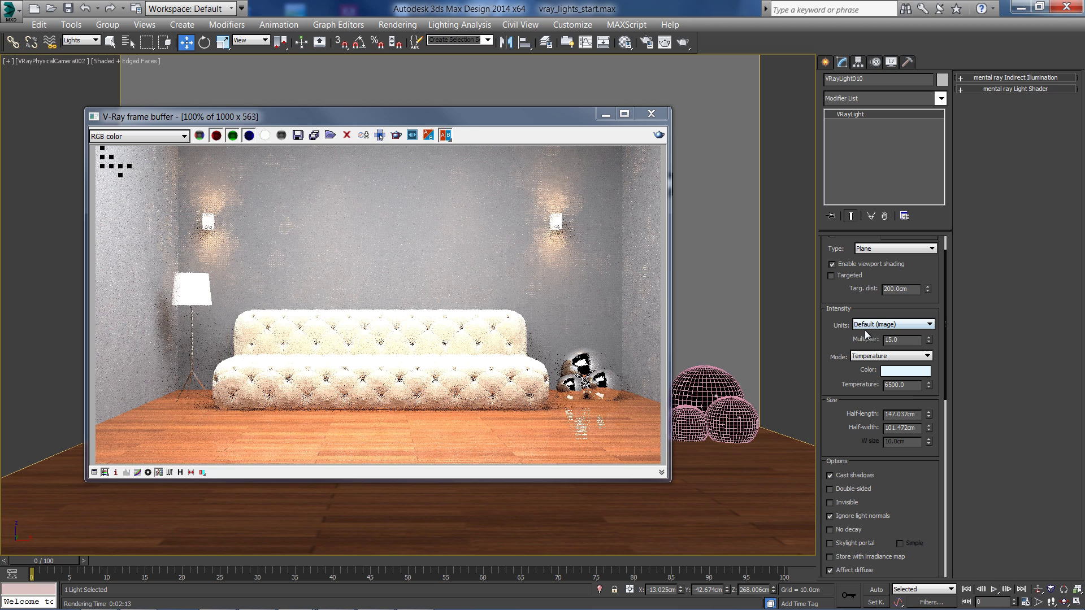
- Set the large plane light's half-length and half-width to 30 cm each
{"action": "left_click", "coordinate": [878, 326]}
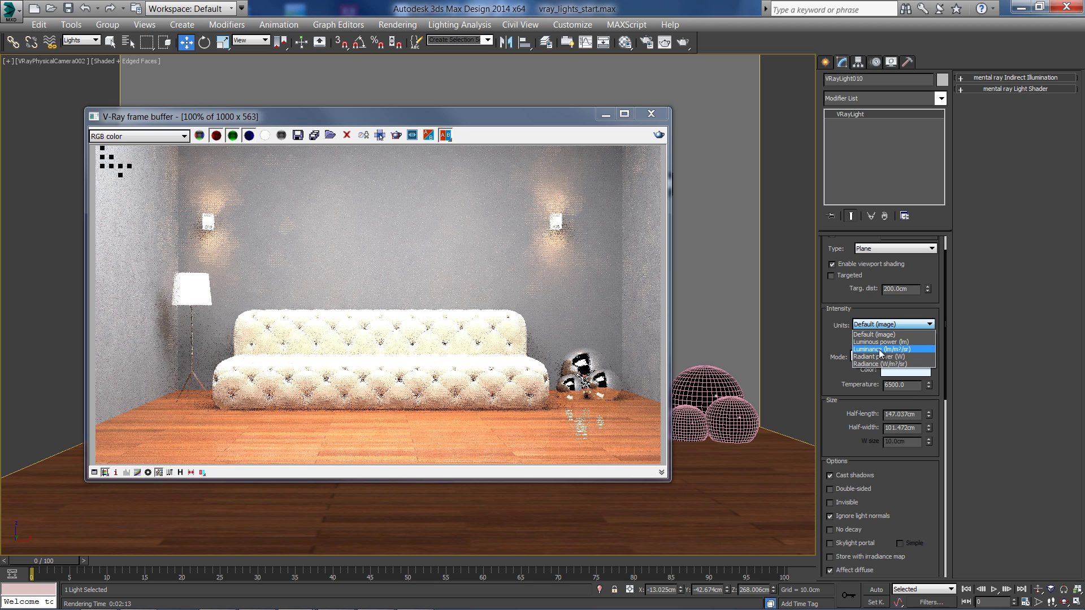
{"action": "left_click", "coordinate": [843, 337]}
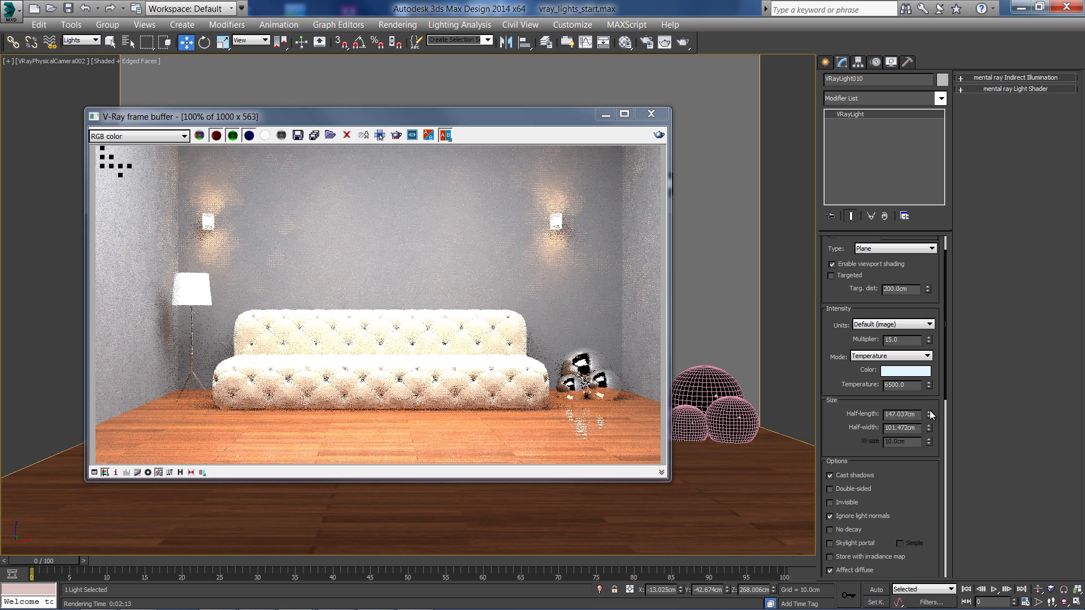
{"action": "left_click_drag", "start_coordinate": [897, 415], "coordinate": [888, 416]}
{"action": "type", "text": "30"}
{"action": "left_click_drag", "start_coordinate": [918, 427], "coordinate": [886, 429]}
{"action": "type", "text": "30"}
{"action": "key", "text": "Return"}
- Test-render a region covering the central back wall and middle of the sofa, and stop the render partway
{"action": "left_click", "coordinate": [400, 136]}
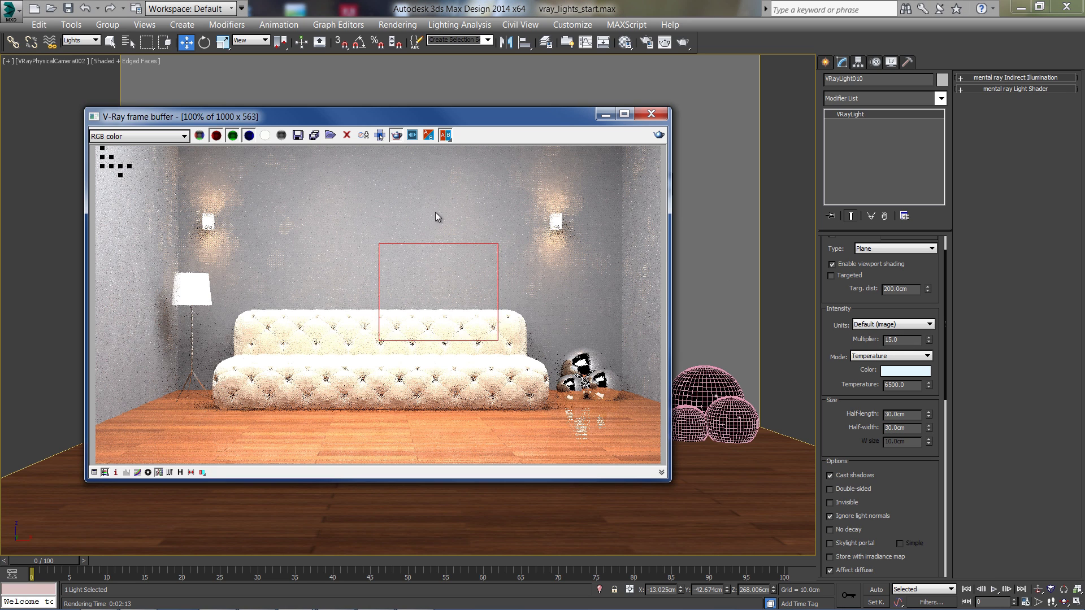
{"action": "left_click_drag", "start_coordinate": [468, 162], "coordinate": [337, 365]}
{"action": "left_click", "coordinate": [657, 135]}
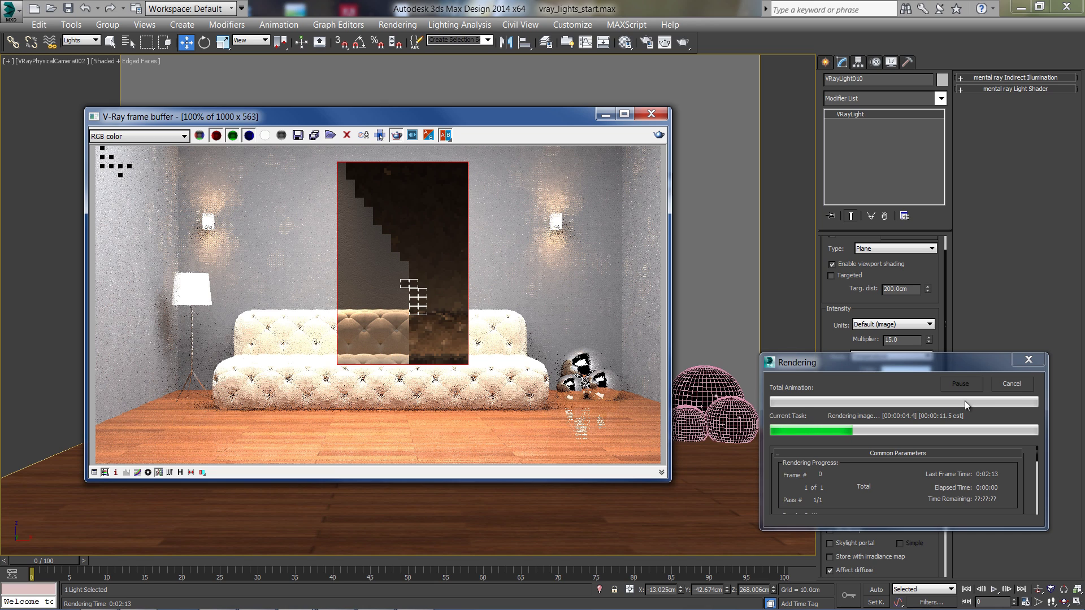
{"action": "left_click", "coordinate": [1020, 385]}
- Undo the last half-length and half-width changes on the large plane light
{"action": "double_click", "coordinate": [914, 414]}
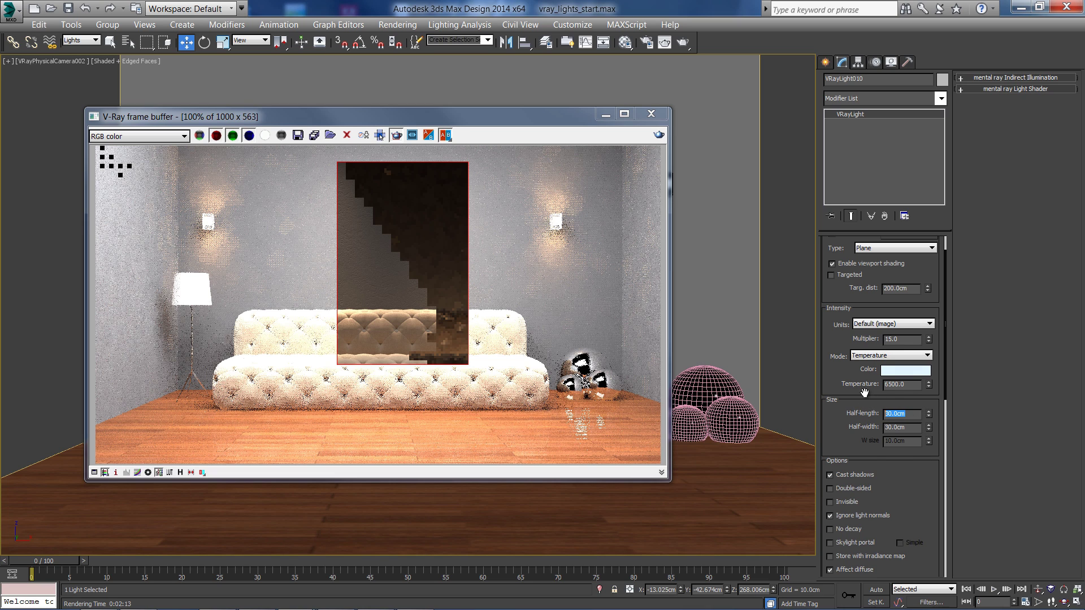
{"action": "left_click", "coordinate": [865, 393]}
{"action": "key", "text": "ctrl+z"}
{"action": "key", "text": "ctrl+z"}
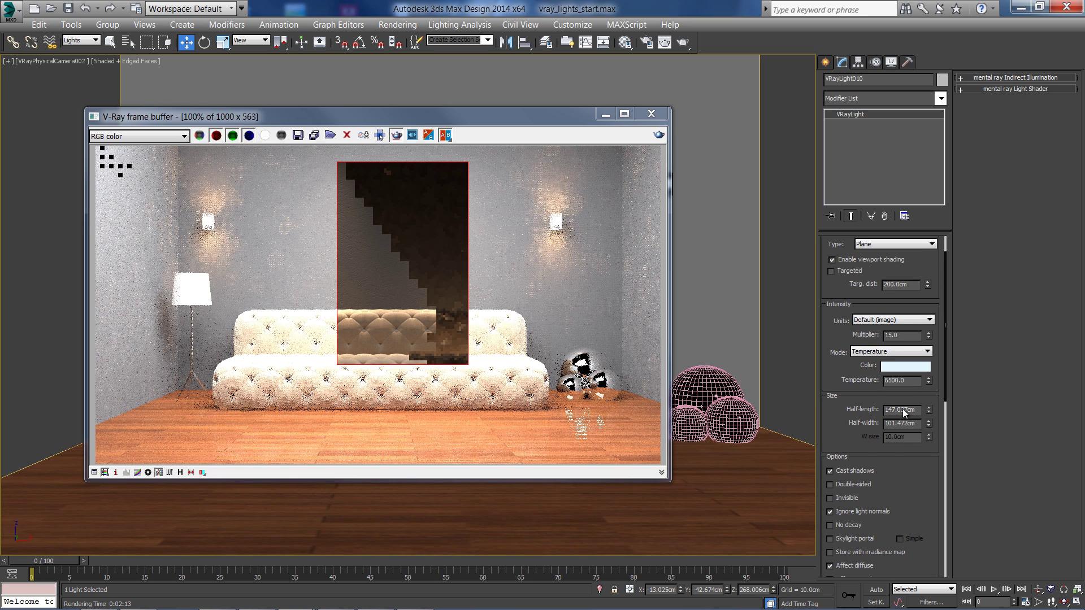
- Set the large plane light's multiplier to 5 and test-render a region over the middle of the sofa and the floor
{"action": "left_click_drag", "start_coordinate": [854, 374], "coordinate": [850, 431]}
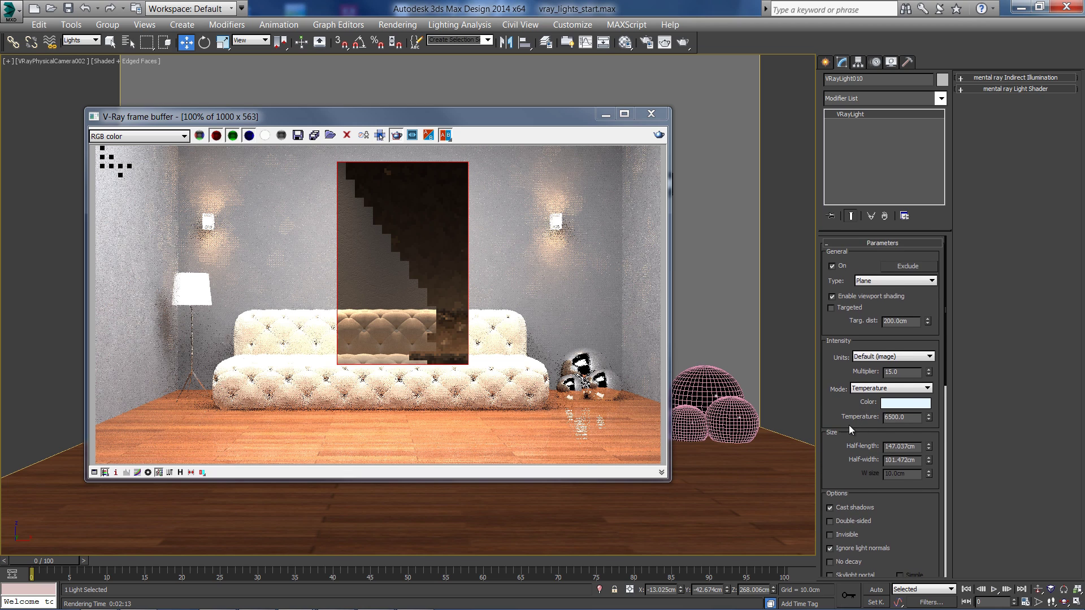
{"action": "double_click", "coordinate": [910, 373]}
{"action": "type", "text": "5"}
{"action": "key", "text": "Return"}
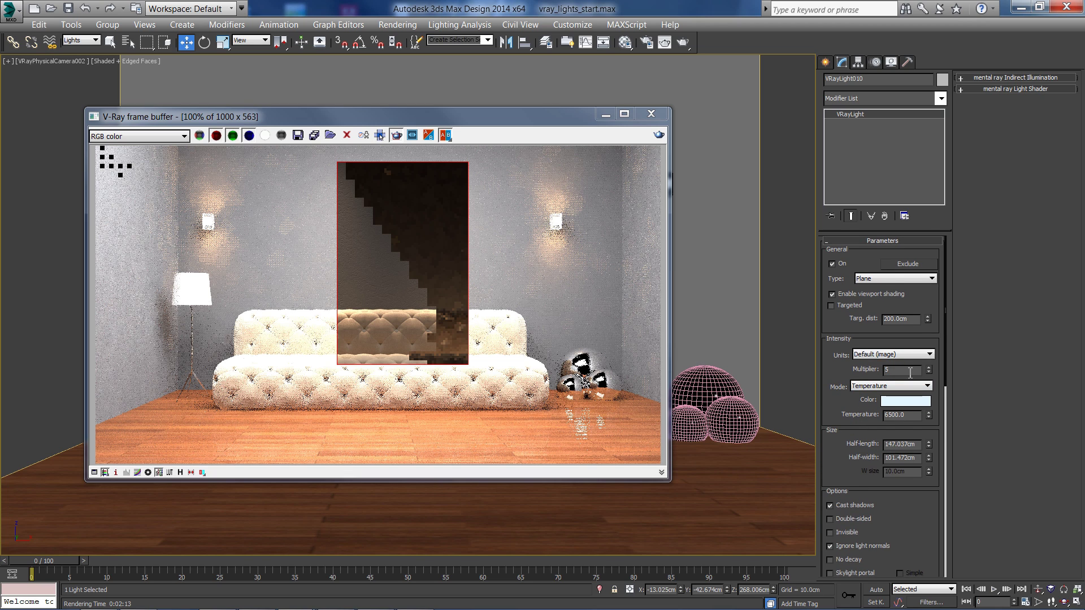
{"action": "left_click_drag", "start_coordinate": [338, 291], "coordinate": [447, 465]}
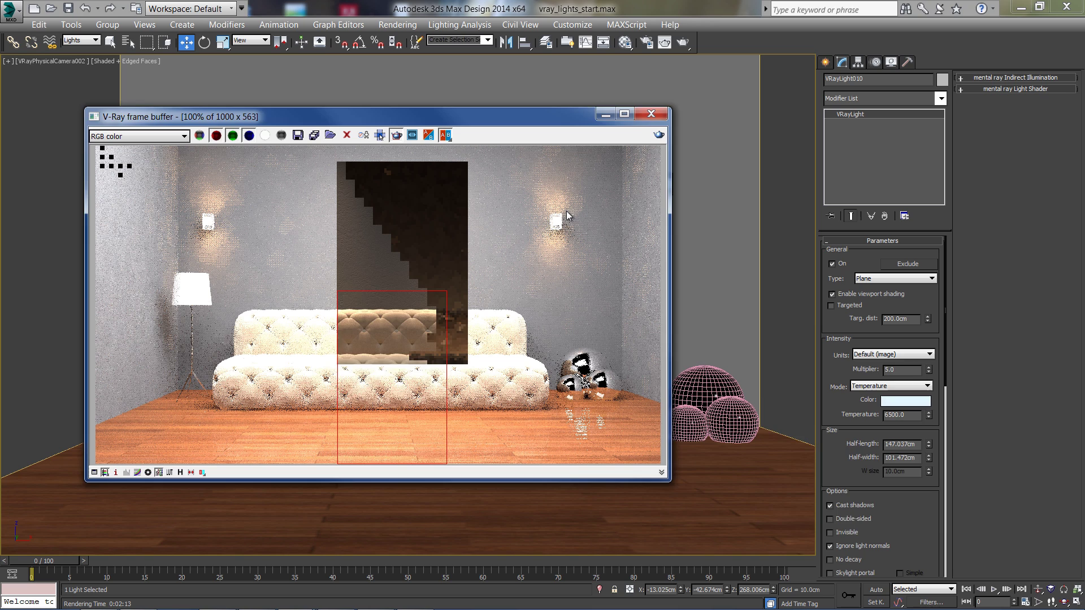
{"action": "left_click", "coordinate": [659, 135]}
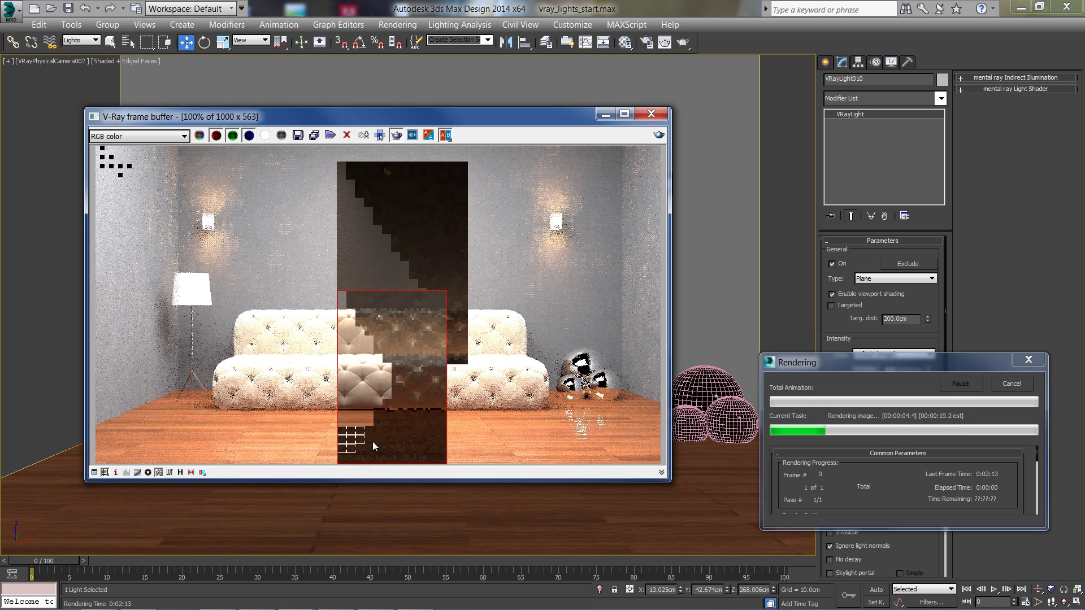
{"action": "left_click", "coordinate": [1012, 384]}
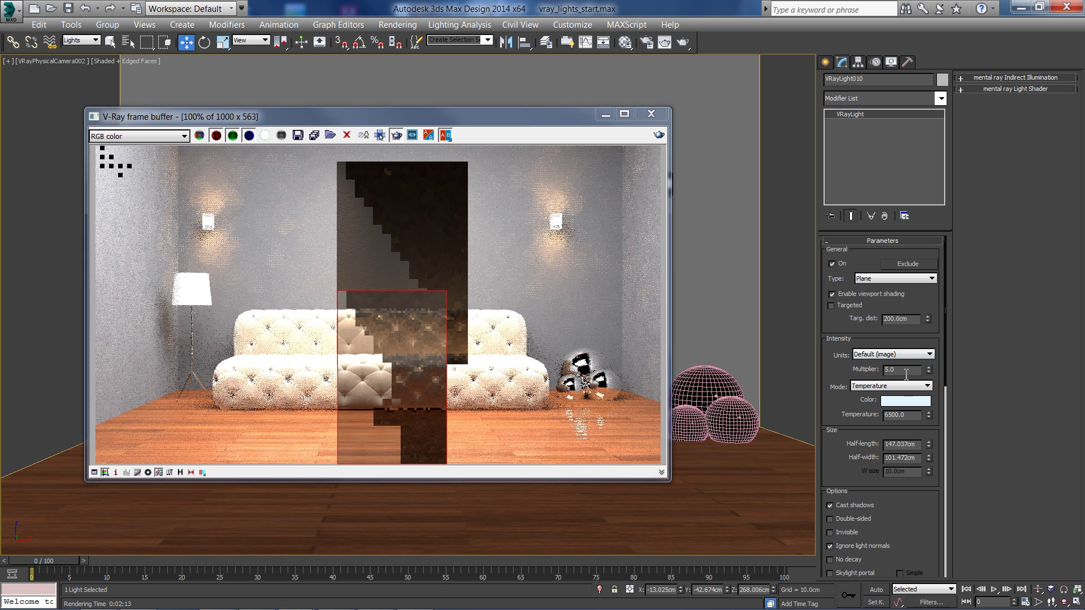
- Set the large plane light's multiplier to 2 and test-render the same sofa and floor region
{"action": "left_click_drag", "start_coordinate": [907, 371], "coordinate": [850, 373]}
{"action": "left_click", "coordinate": [658, 135]}
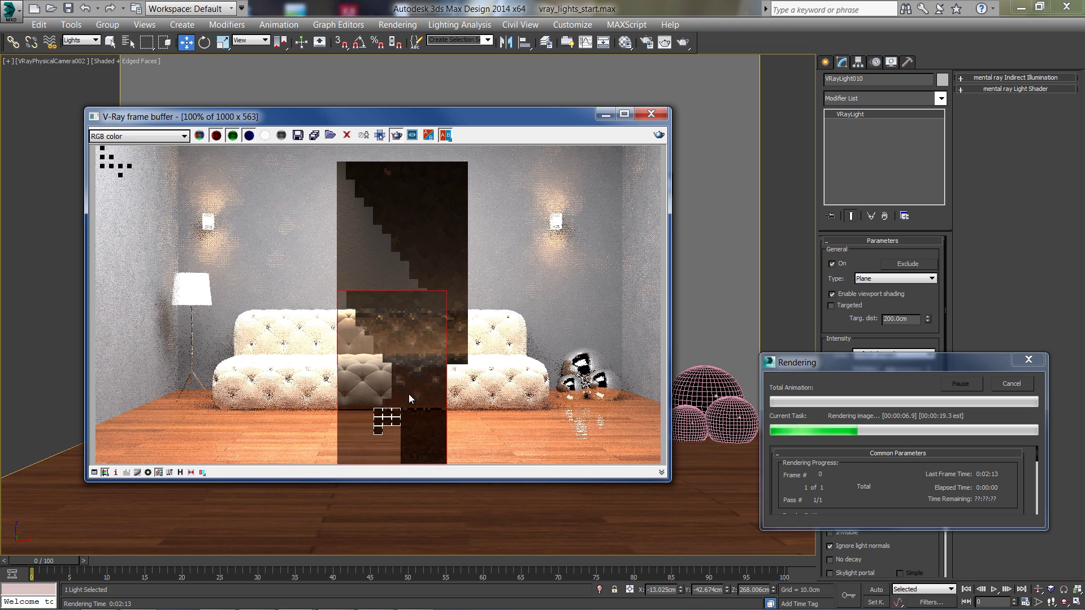
{"action": "left_click", "coordinate": [1008, 383]}
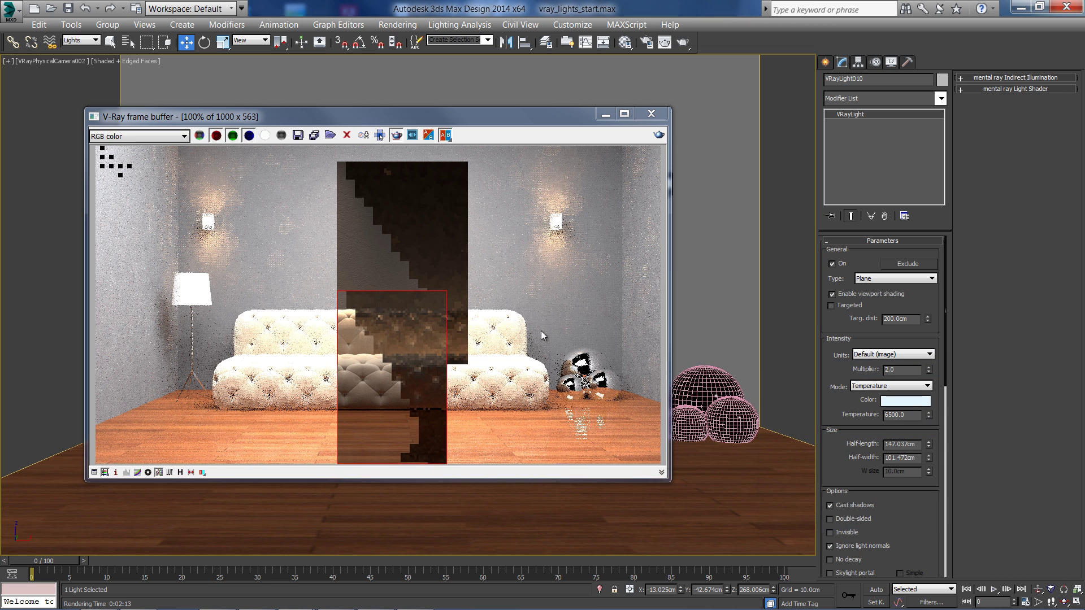
- Set the large plane light's multiplier to 1, test-render the region, and move the render region around the metal spheres
{"action": "type", "text": "1"}
{"action": "key", "text": "Return"}
{"action": "left_click", "coordinate": [659, 135]}
{"action": "left_click", "coordinate": [1015, 382]}
{"action": "left_click_drag", "start_coordinate": [477, 327], "coordinate": [648, 433]}
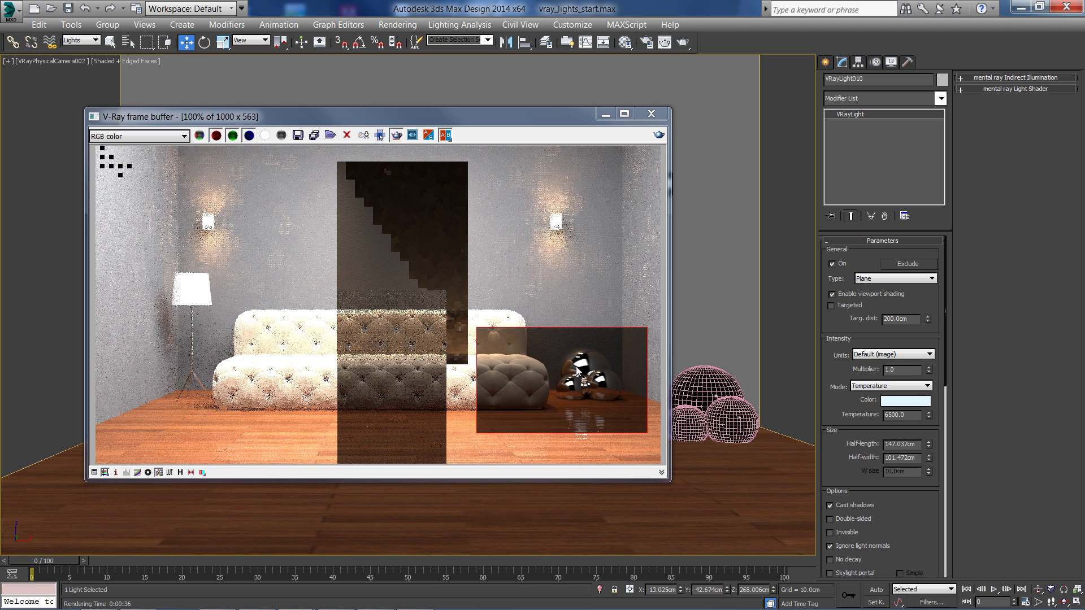
- Disable Affect specular and Affect reflections on the large plane light, re-render the spheres region, and close the frame buffer
{"action": "left_click_drag", "start_coordinate": [830, 387], "coordinate": [830, 384]}
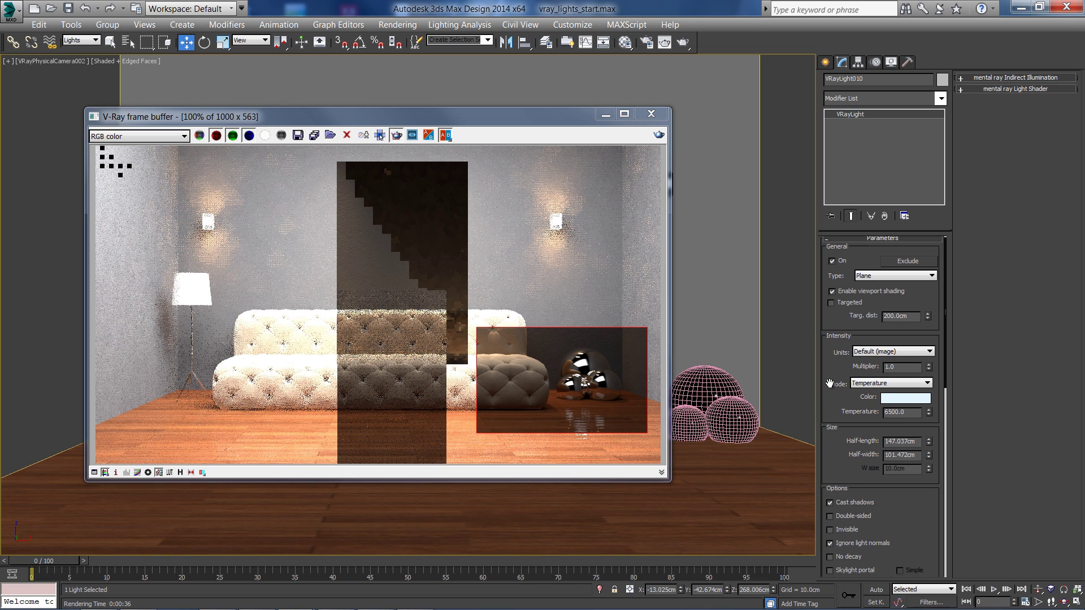
{"action": "scroll", "coordinate": [830, 384], "scroll_direction": "down", "scroll_amount": 8}
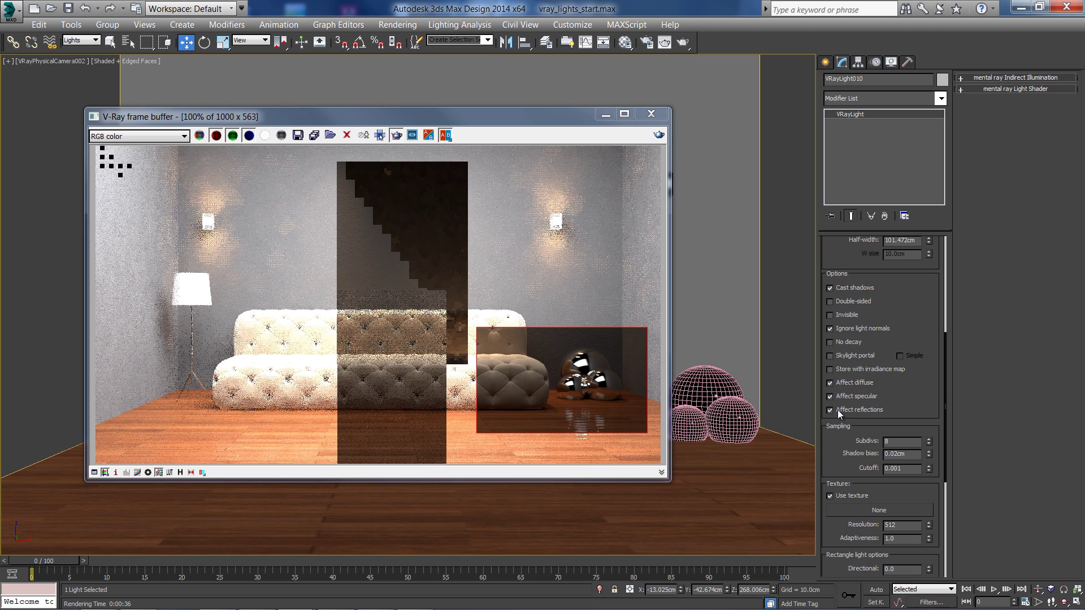
{"action": "left_click", "coordinate": [838, 409]}
{"action": "left_click", "coordinate": [842, 396]}
{"action": "left_click", "coordinate": [660, 136]}
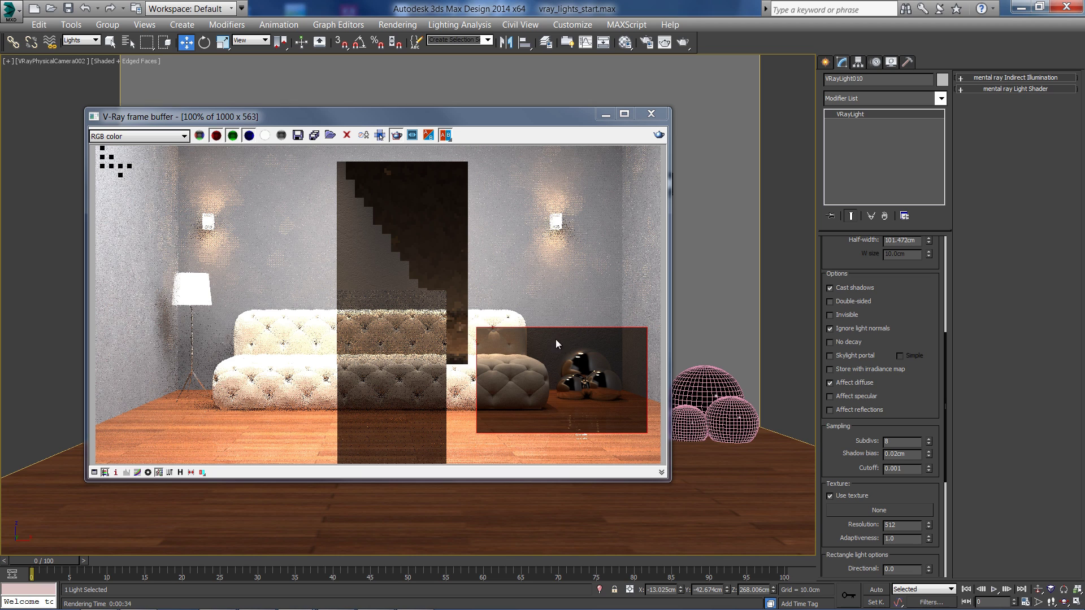
{"action": "left_click_drag", "start_coordinate": [395, 118], "coordinate": [388, 133]}
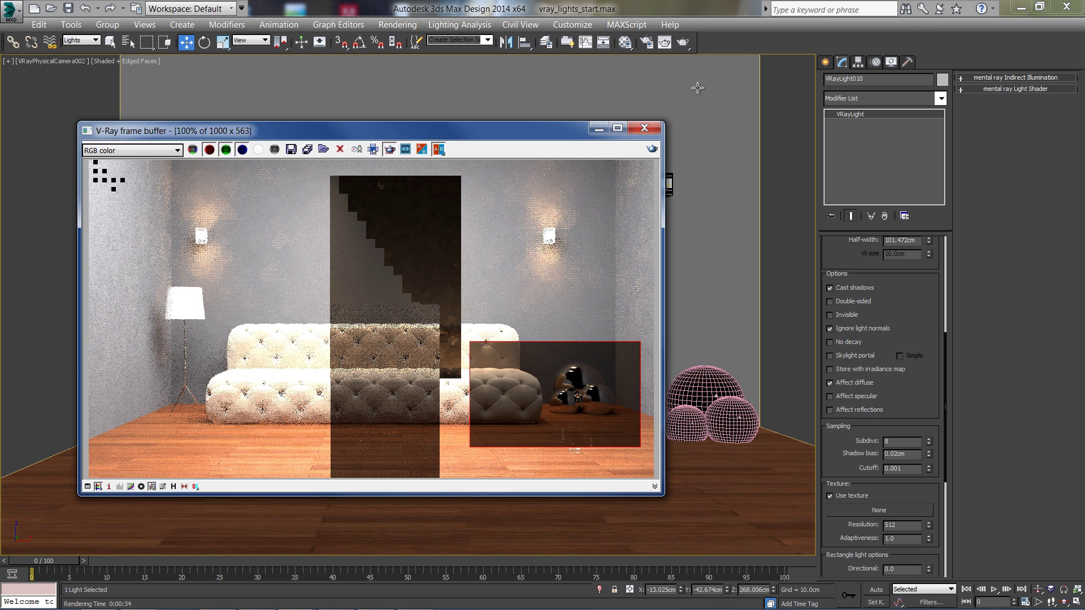
{"action": "left_click", "coordinate": [598, 128]}
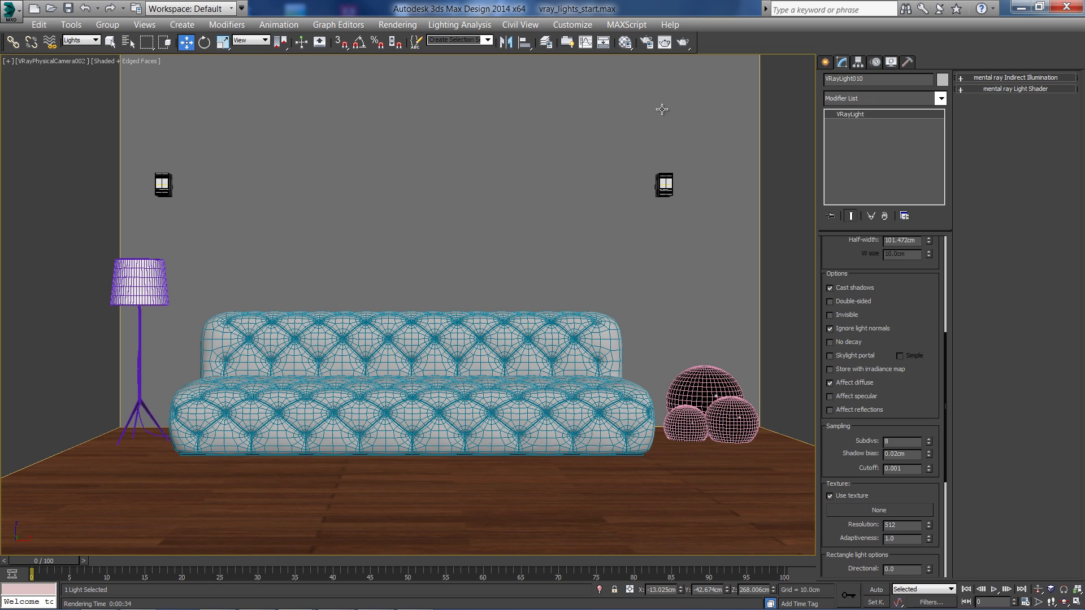
- Create a sphere-type V-Ray light with a radius of about 1.8 cm at the floor lamp's center in the Top view
{"action": "left_click", "coordinate": [825, 61]}
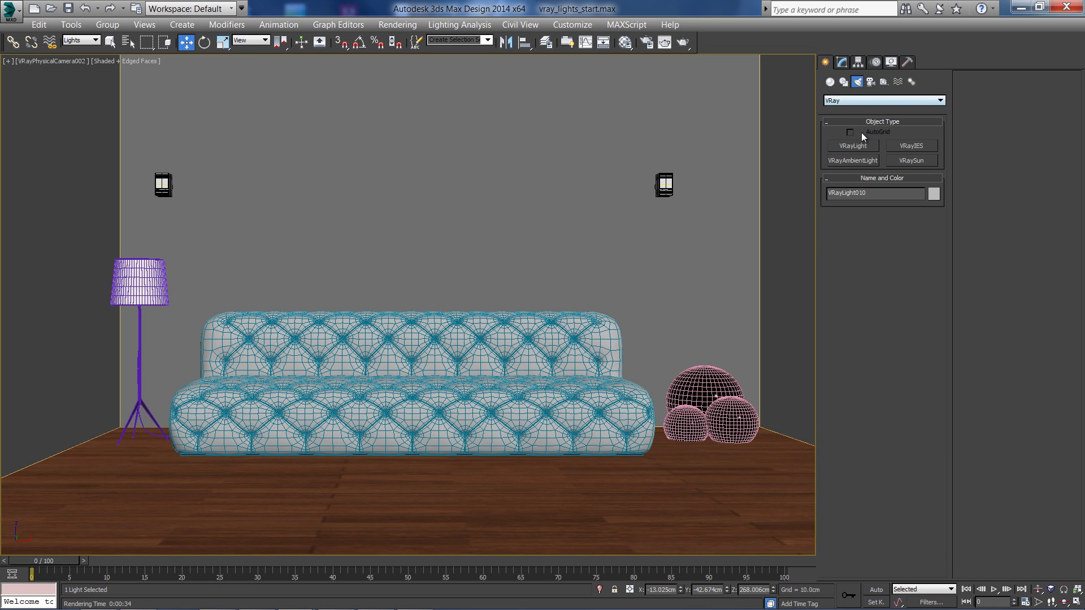
{"action": "left_click", "coordinate": [854, 145]}
{"action": "left_click", "coordinate": [1028, 115]}
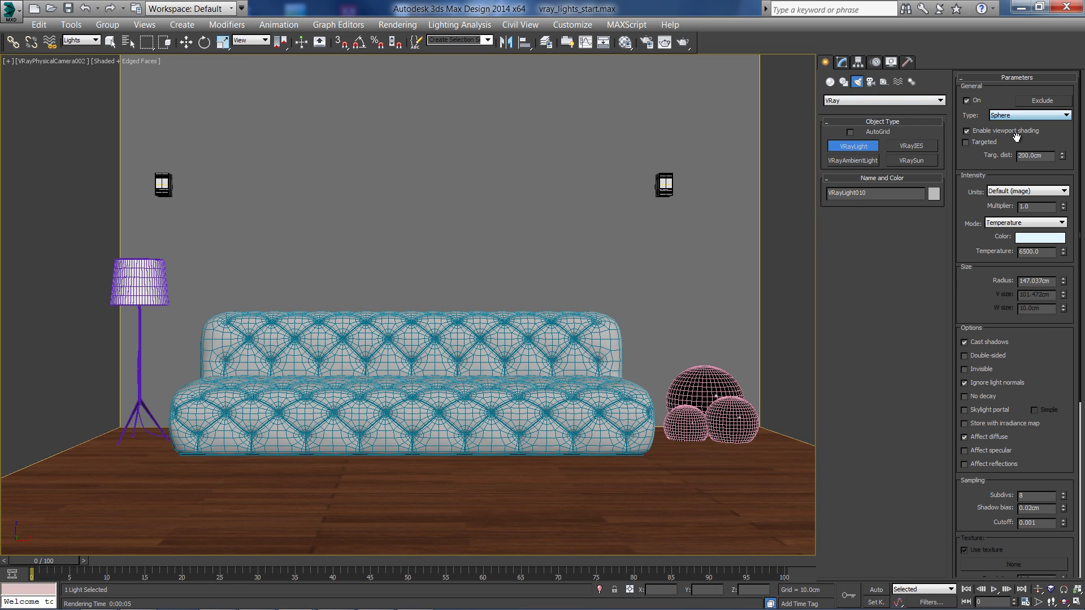
{"action": "left_click", "coordinate": [1016, 136]}
{"action": "key", "text": "alt+w"}
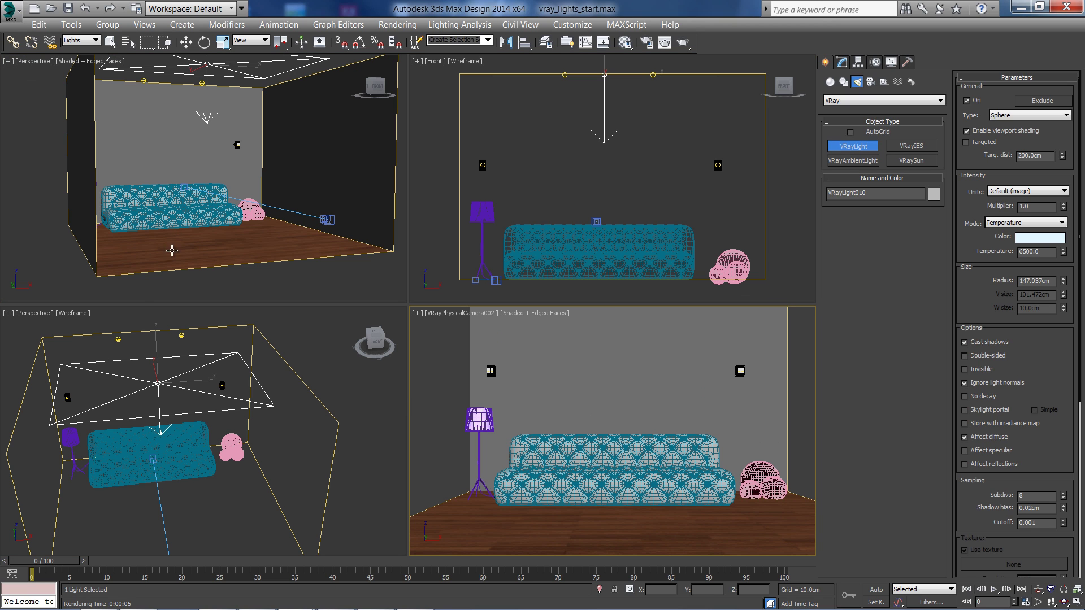
{"action": "key", "text": "alt+w"}
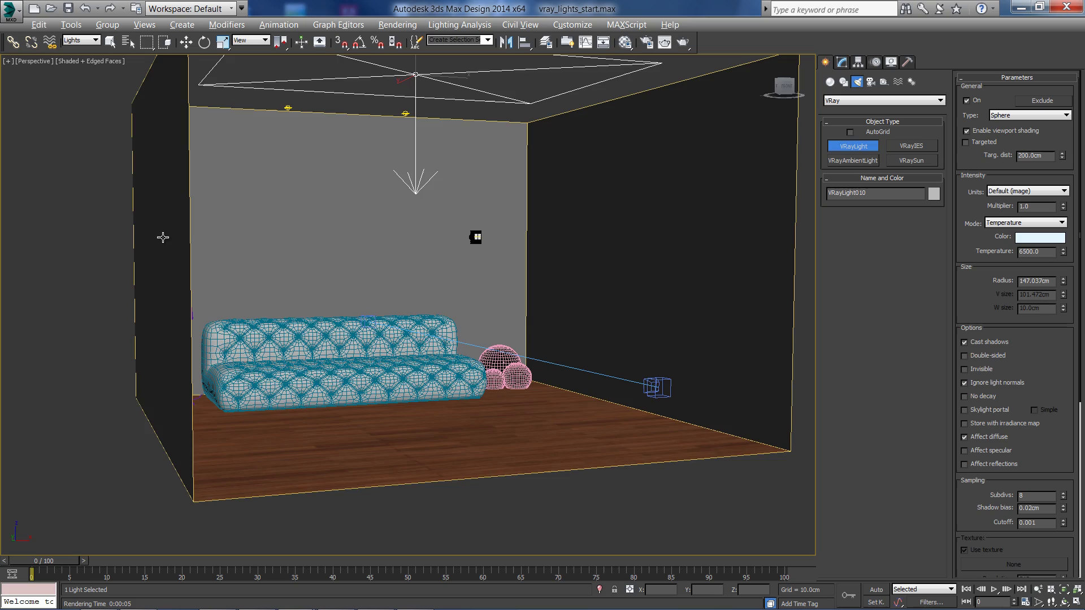
{"action": "key", "text": "t"}
{"action": "key", "text": "z"}
{"action": "key", "text": "F3"}
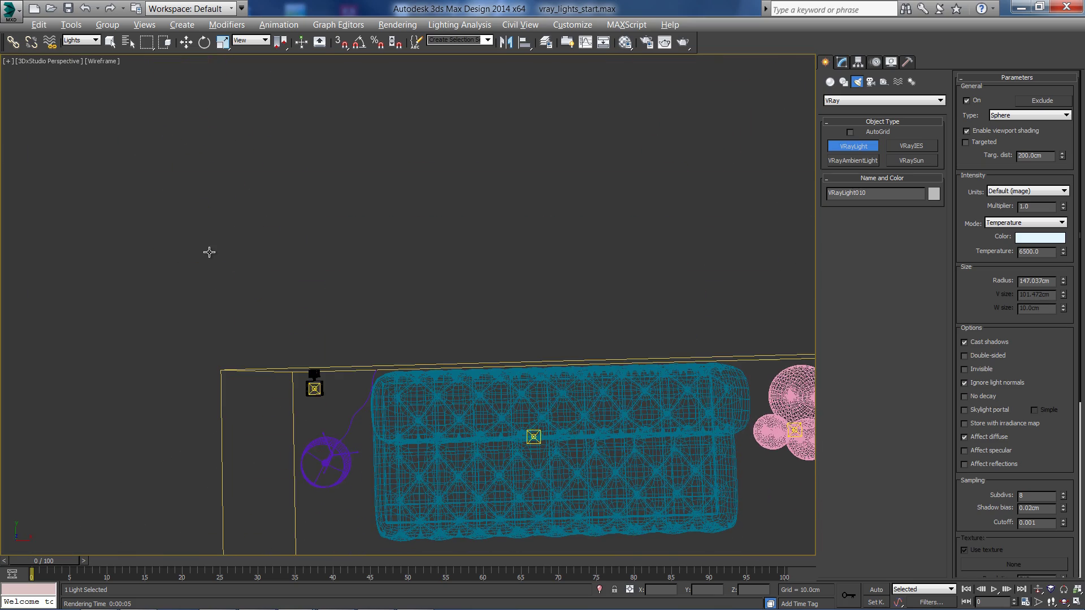
{"action": "key", "text": "t"}
{"action": "scroll", "coordinate": [212, 252], "scroll_direction": "up", "scroll_amount": 5}
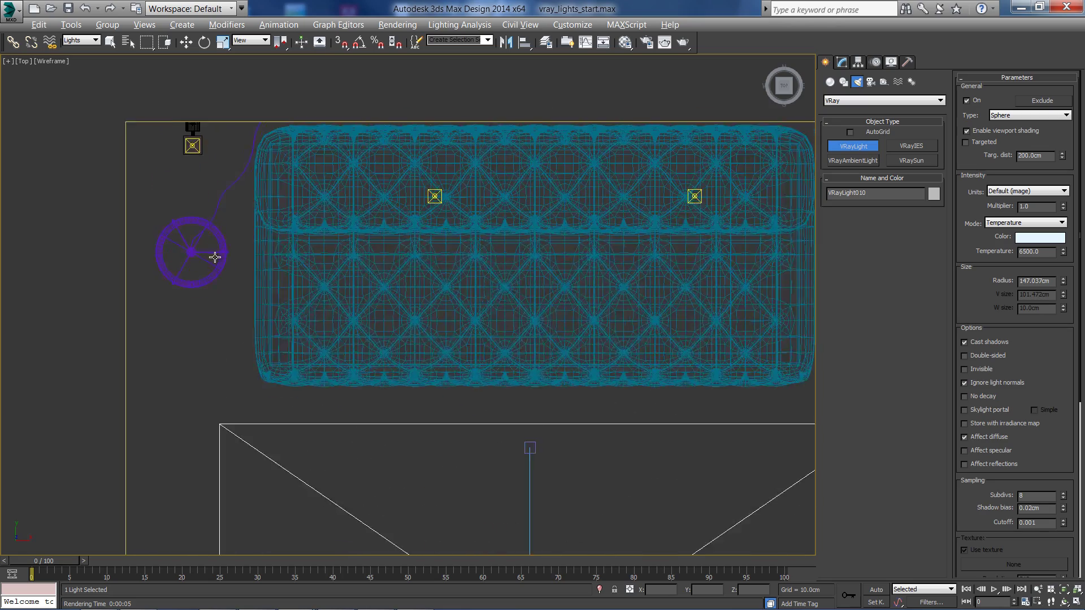
{"action": "scroll", "coordinate": [240, 278], "scroll_direction": "up", "scroll_amount": 8}
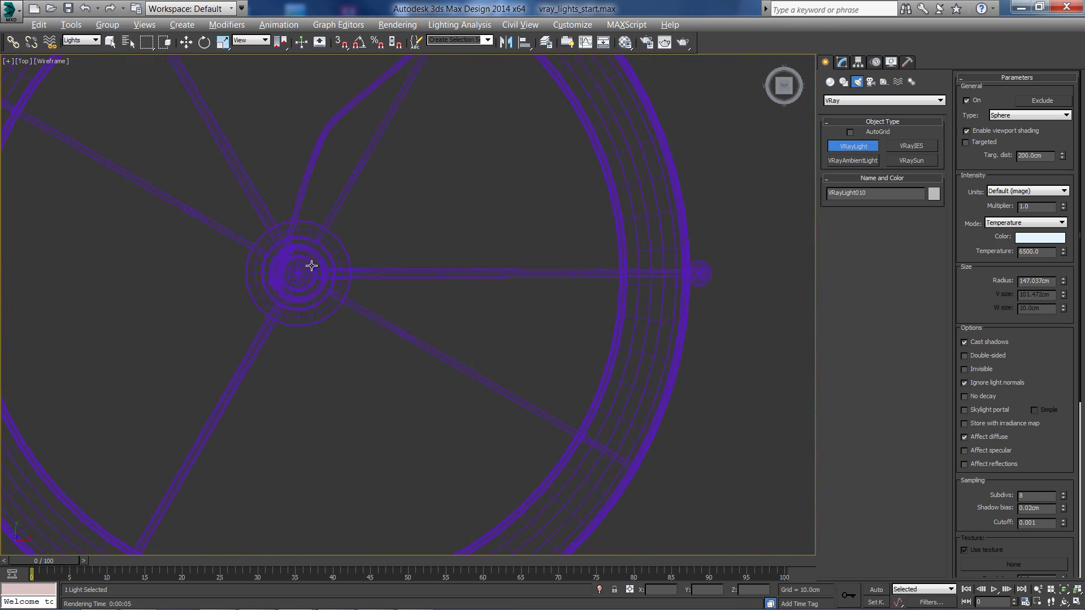
{"action": "left_click_drag", "start_coordinate": [299, 275], "coordinate": [331, 254]}
- Move the sphere light up from the floor into the lampshade, just above the bulb socket, in the Front view
{"action": "key", "text": "f"}
{"action": "key", "text": "z"}
{"action": "scroll", "coordinate": [320, 255], "scroll_direction": "down", "scroll_amount": 5}
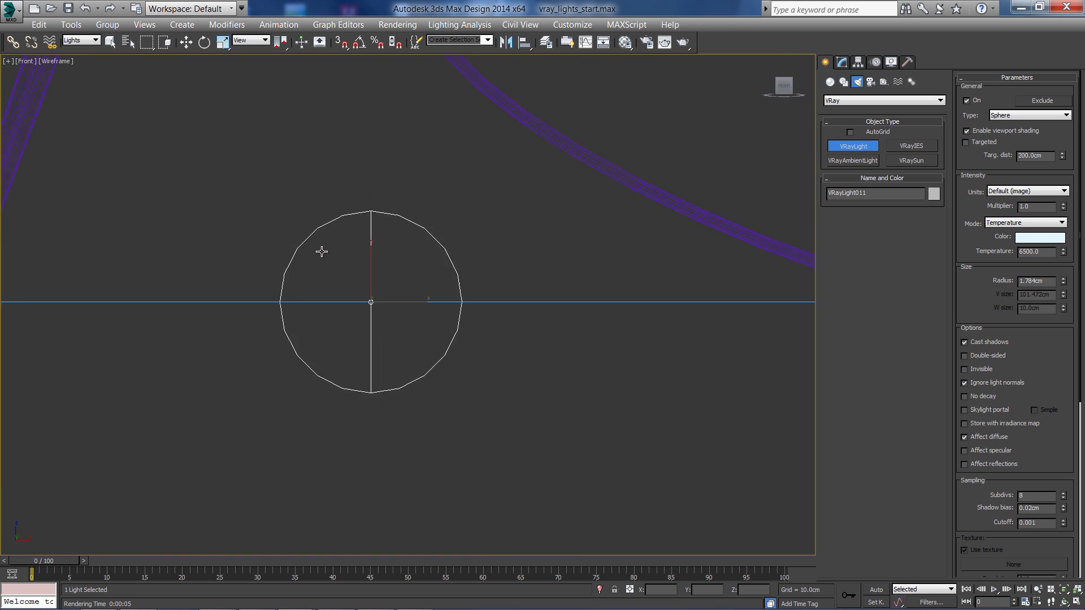
{"action": "scroll", "coordinate": [319, 256], "scroll_direction": "down", "scroll_amount": 8}
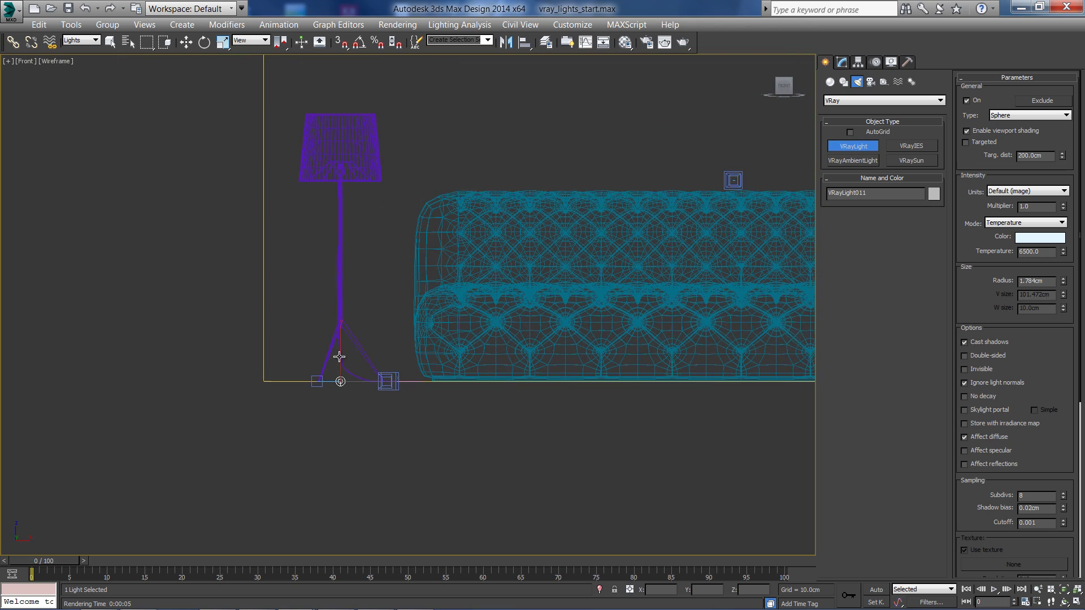
{"action": "right_click", "coordinate": [340, 355]}
{"action": "key", "text": "w"}
{"action": "left_click_drag", "start_coordinate": [340, 355], "coordinate": [350, 129]}
{"action": "key", "text": "z"}
{"action": "scroll", "coordinate": [339, 250], "scroll_direction": "down", "scroll_amount": 5}
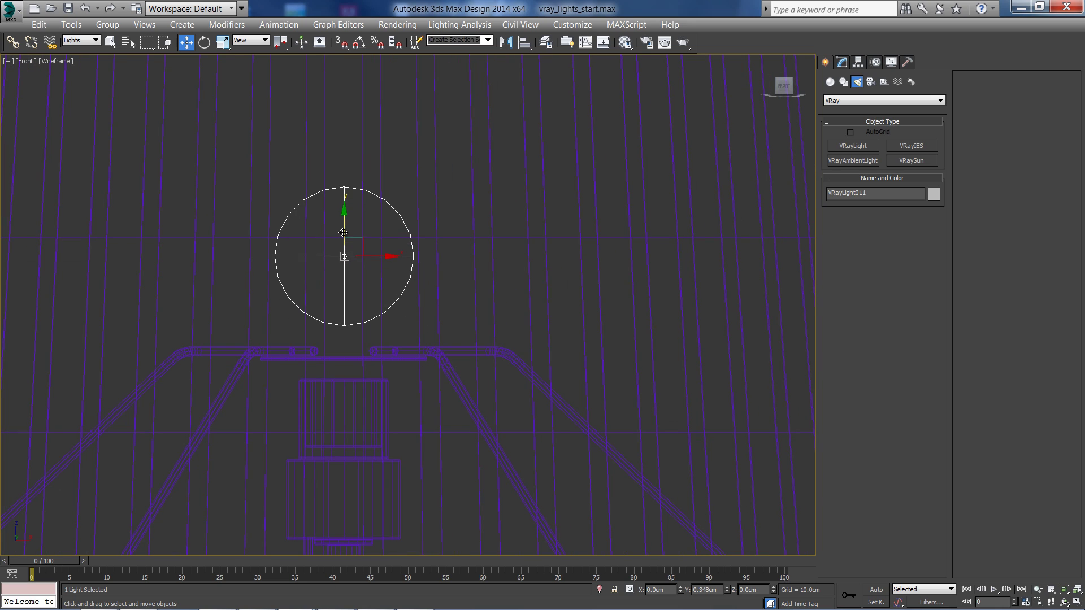
{"action": "scroll", "coordinate": [342, 246], "scroll_direction": "down", "scroll_amount": 3}
{"action": "scroll", "coordinate": [343, 248], "scroll_direction": "down", "scroll_amount": 3}
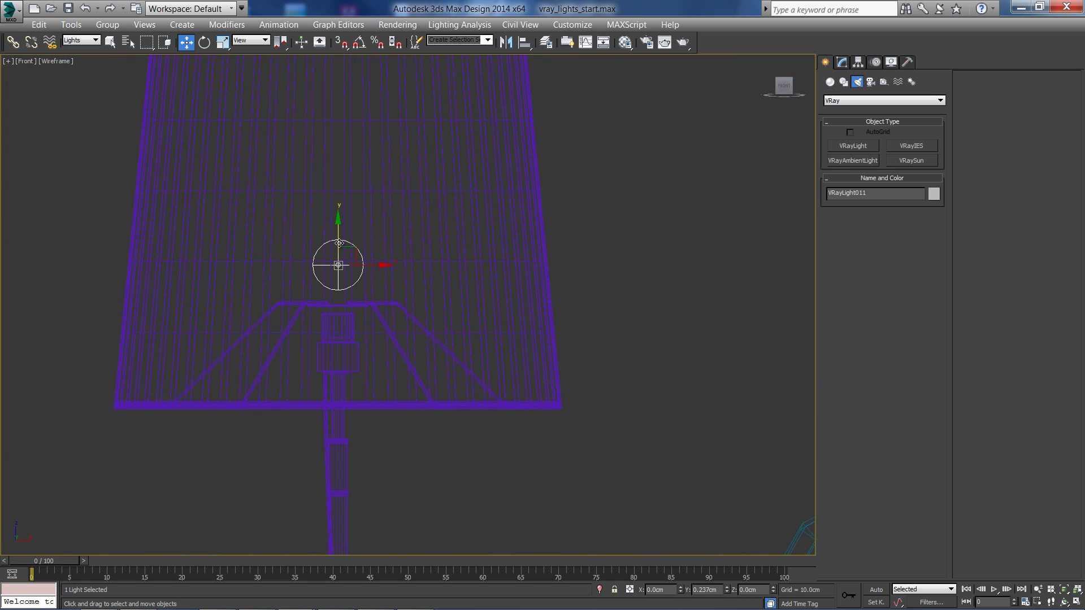
- Set the sphere light's radius to 3 cm and raise it slightly inside the lampshade
{"action": "left_click", "coordinate": [841, 62]}
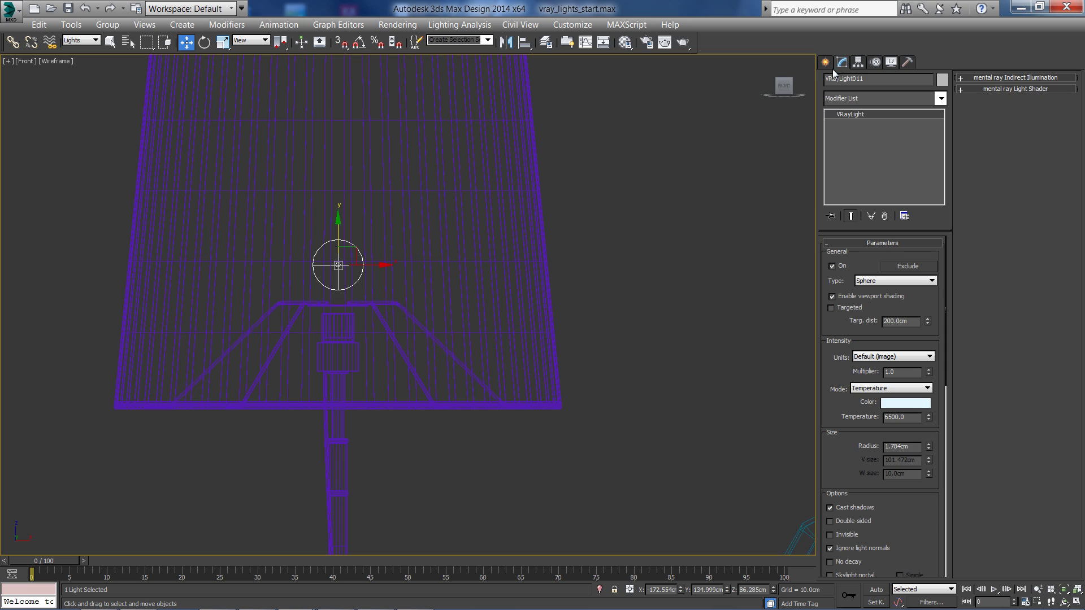
{"action": "scroll", "coordinate": [834, 374], "scroll_direction": "down", "scroll_amount": 3}
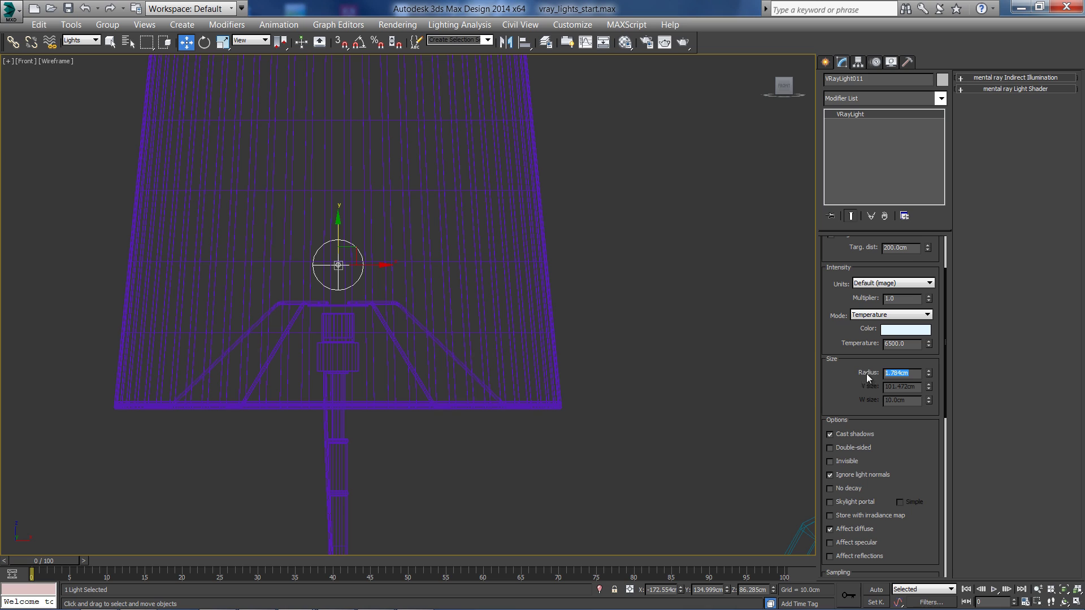
{"action": "type", "text": "3"}
{"action": "key", "text": "Return"}
{"action": "left_click_drag", "start_coordinate": [339, 236], "coordinate": [339, 209]}
{"action": "scroll", "coordinate": [430, 229], "scroll_direction": "down", "scroll_amount": 3}
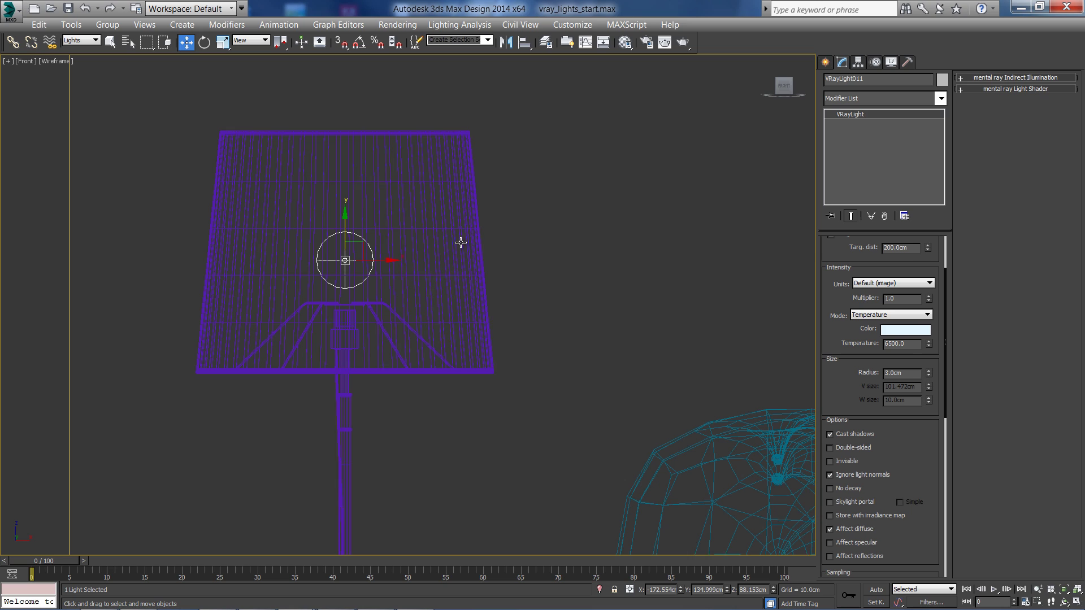
- Set the lamp's sphere light color temperature to 2700
{"action": "double_click", "coordinate": [913, 347]}
{"action": "type", "text": "300"}
{"action": "key", "text": "Return"}
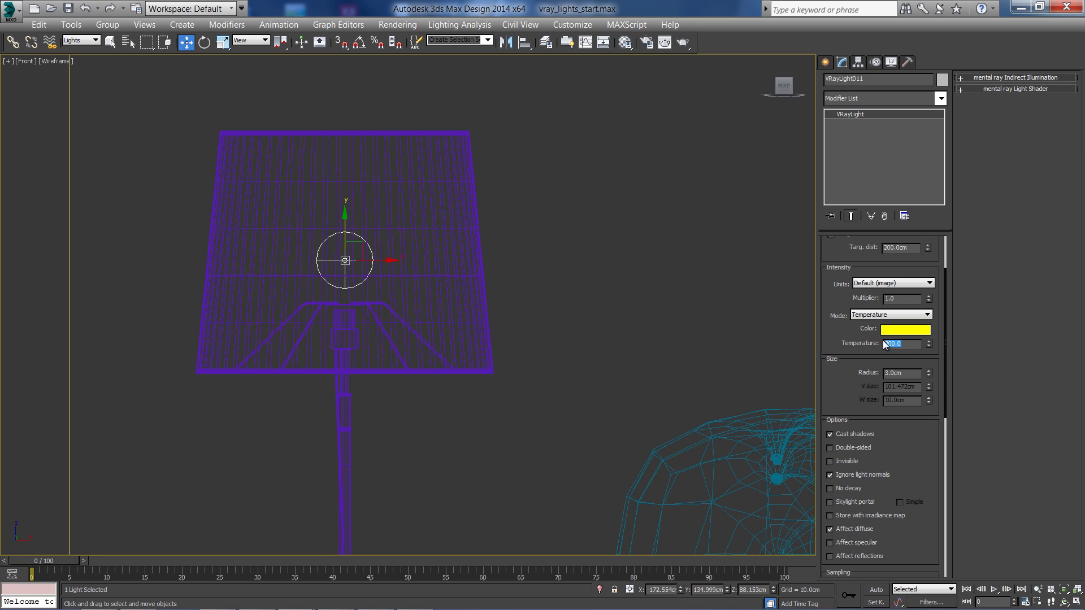
{"action": "type", "text": "2700"}
{"action": "key", "text": "Return"}
- Maximize the V-Ray physical camera view and enable Affect specular and Affect reflections for the lamp's sphere light
{"action": "left_click_drag", "start_coordinate": [835, 309], "coordinate": [833, 218]}
{"action": "key", "text": "alt+w"}
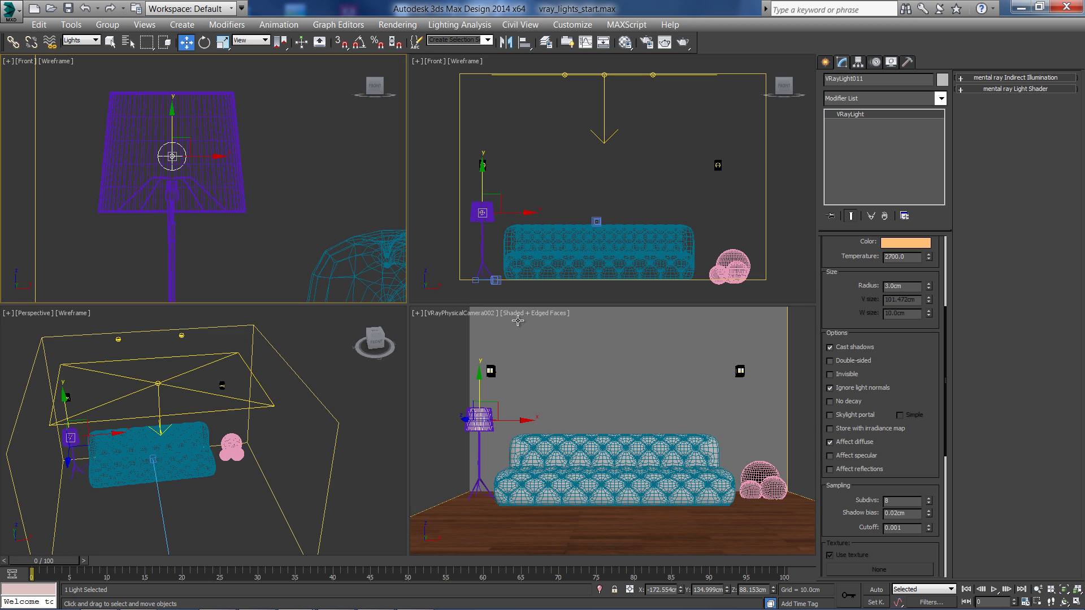
{"action": "right_click", "coordinate": [556, 326]}
{"action": "key", "text": "alt+w"}
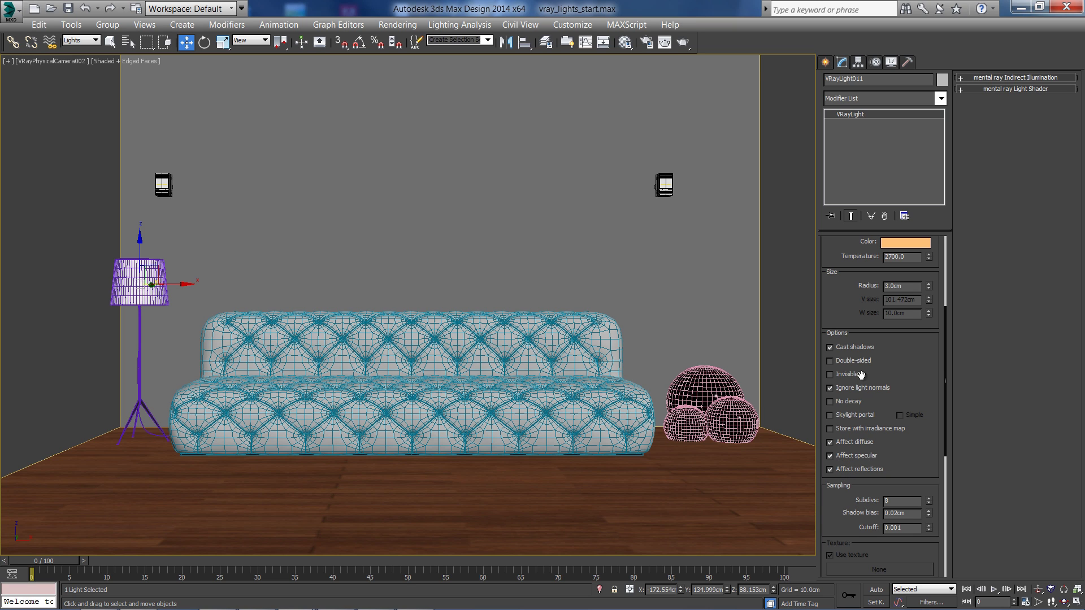
- Test-render only the region around the floor lamp
{"action": "left_click", "coordinate": [686, 43]}
{"action": "key", "text": "Escape"}
{"action": "left_click_drag", "start_coordinate": [246, 259], "coordinate": [93, 383]}
{"action": "left_click", "coordinate": [651, 150]}
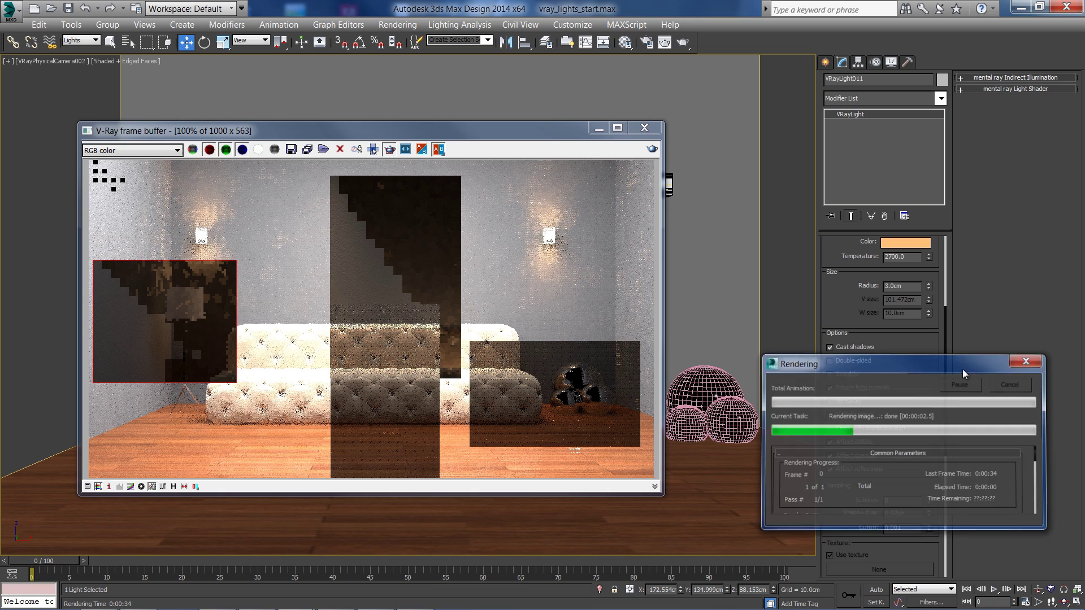
- Set the lamp sphere light's intensity units to Luminous power (lm)
{"action": "left_click_drag", "start_coordinate": [851, 294], "coordinate": [857, 424]}
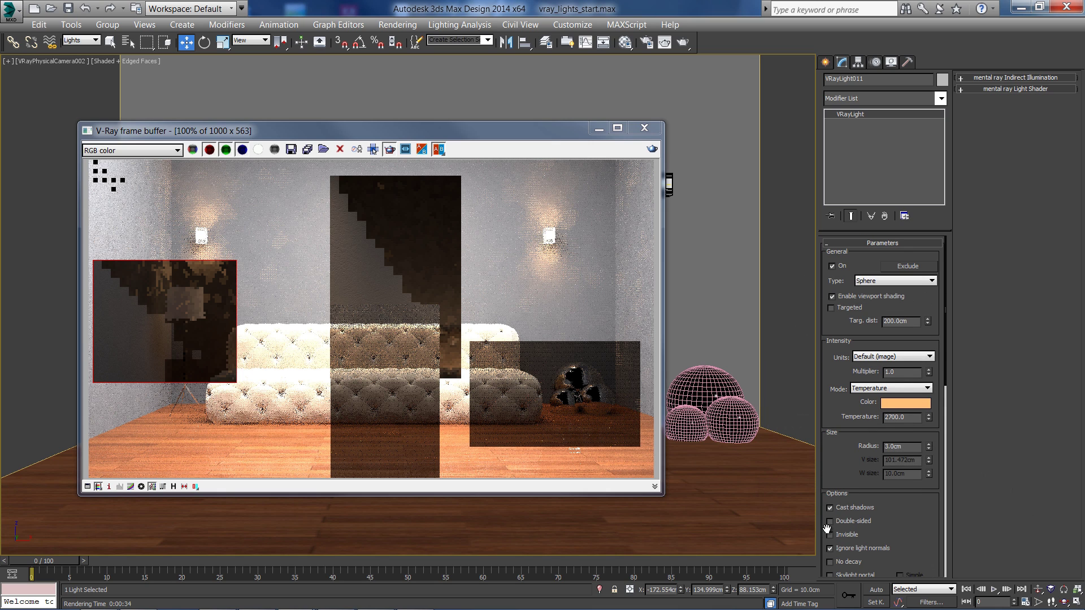
{"action": "left_click", "coordinate": [888, 356]}
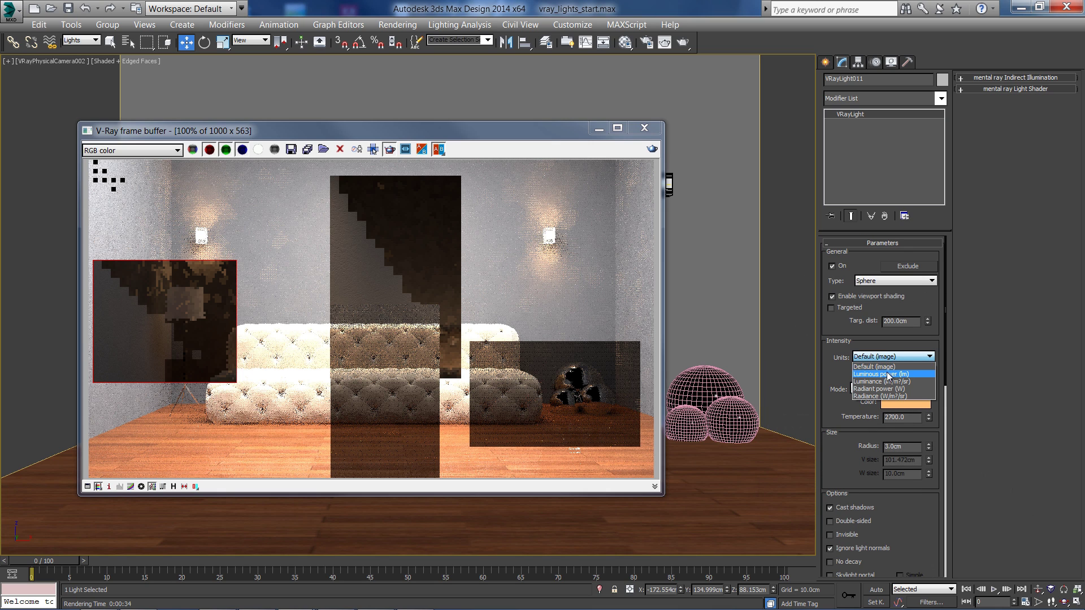
{"action": "left_click", "coordinate": [881, 374]}
- Consult the watts-to-lumens chart for a 60W bulb, set the sphere light's multiplier to 800, and re-render the lamp region
{"action": "double_click", "coordinate": [913, 373]}
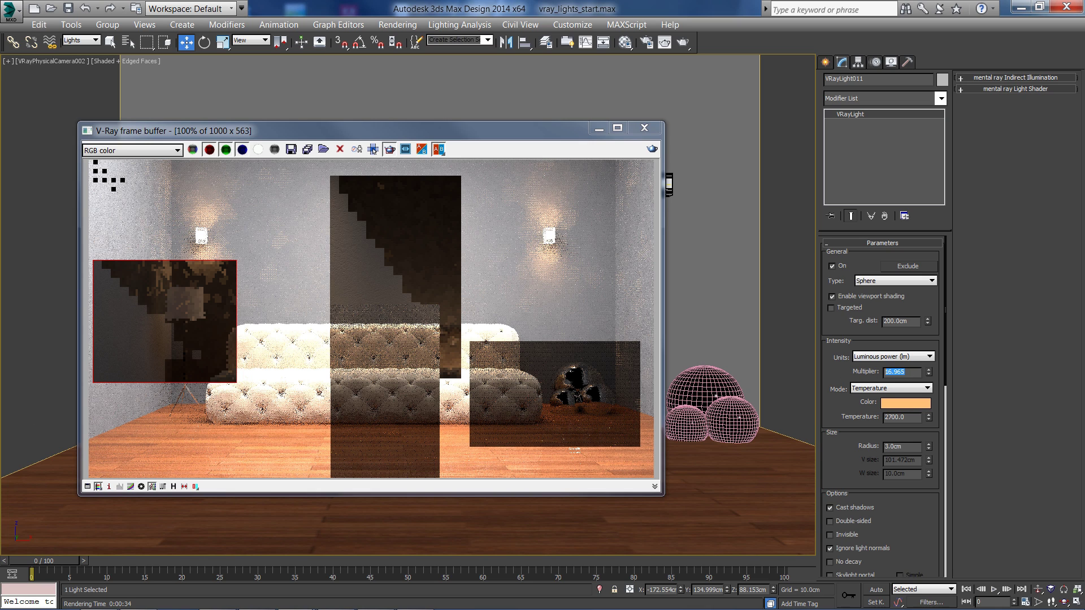
{"action": "left_click_drag", "start_coordinate": [0, 271], "coordinate": [558, 67]}
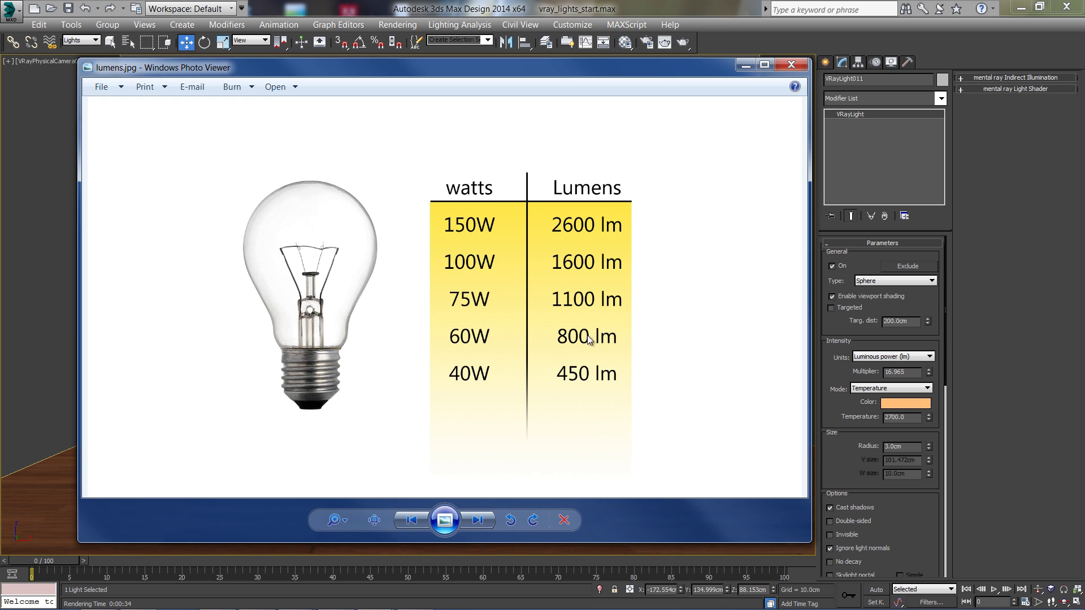
{"action": "key", "text": "alt+Tab"}
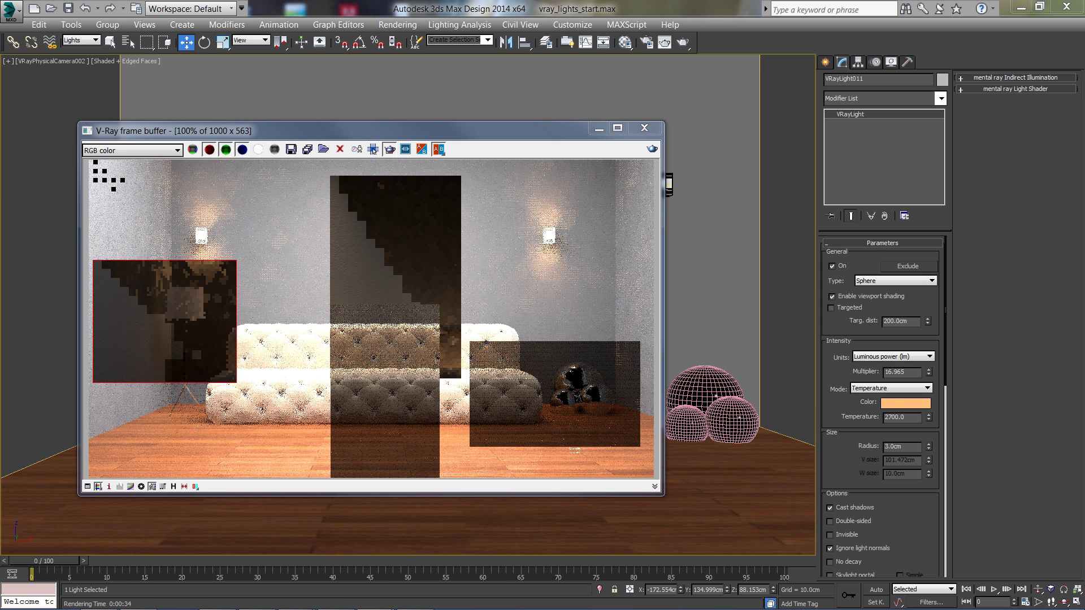
{"action": "double_click", "coordinate": [904, 372]}
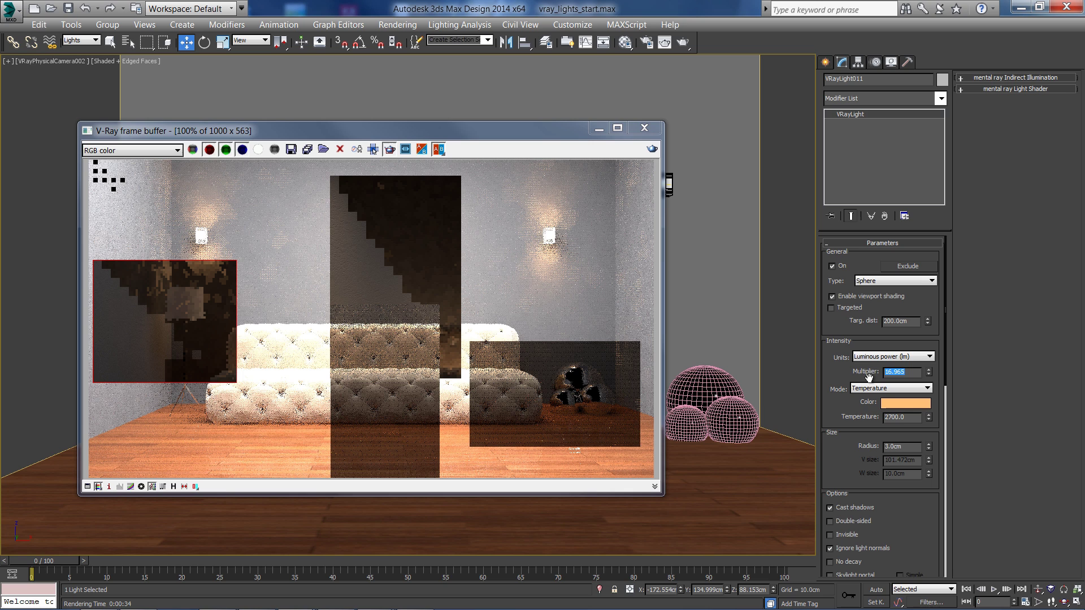
{"action": "type", "text": "800"}
{"action": "key", "text": "Return"}
{"action": "left_click", "coordinate": [652, 149]}
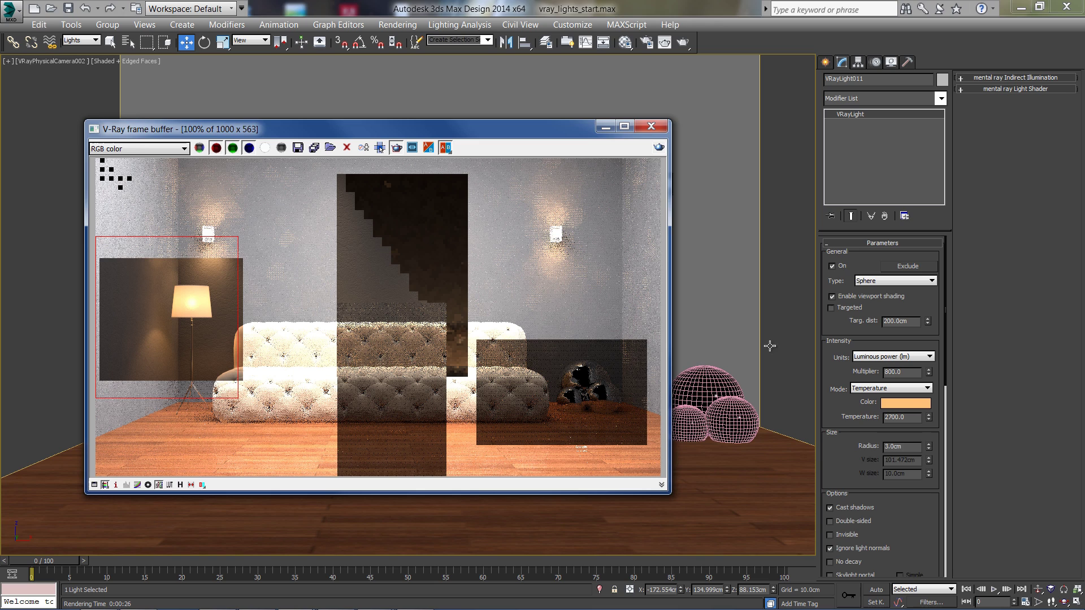
- Render the full camera view with the floor lamp lit
{"action": "left_click_drag", "start_coordinate": [850, 442], "coordinate": [856, 354]}
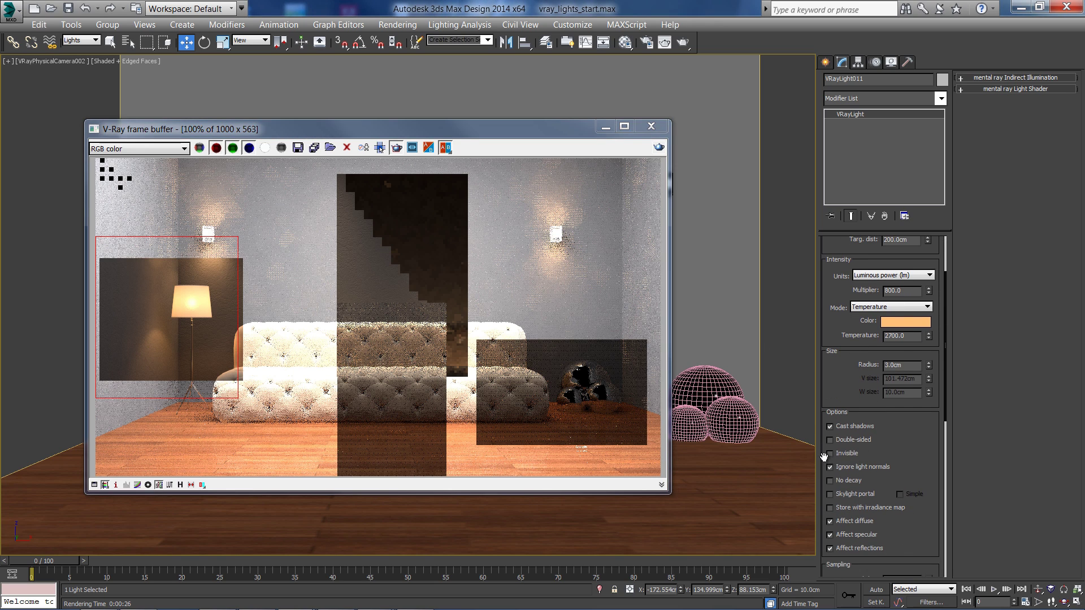
{"action": "left_click", "coordinate": [847, 454]}
{"action": "left_click_drag", "start_coordinate": [170, 275], "coordinate": [214, 323]}
{"action": "key", "text": "shift+q"}
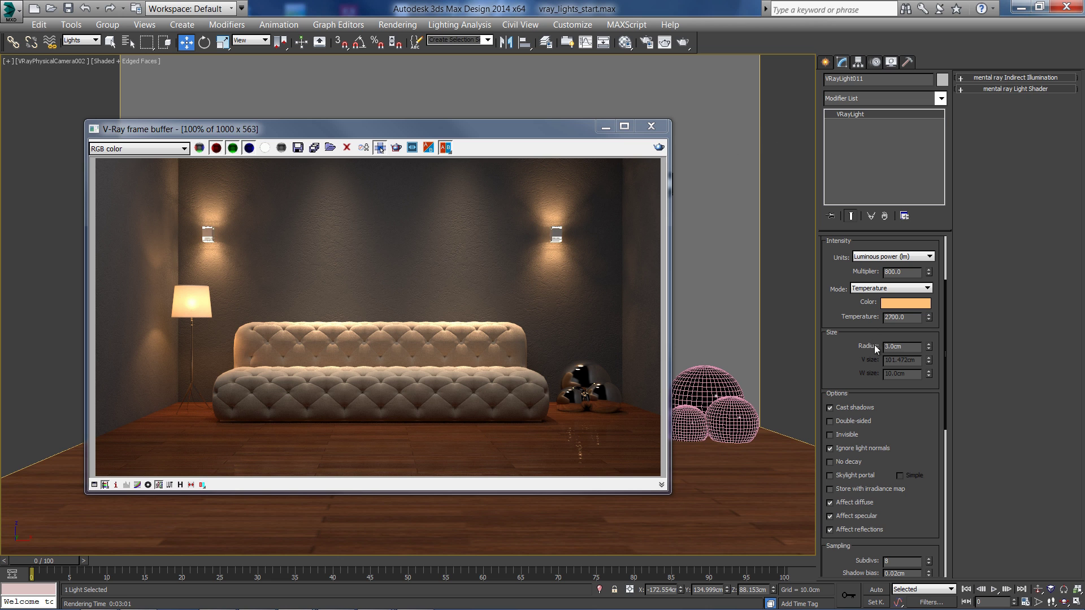
- Set the sphere light's sampling subdivs to 16
{"action": "scroll", "coordinate": [839, 371], "scroll_direction": "down", "scroll_amount": 5}
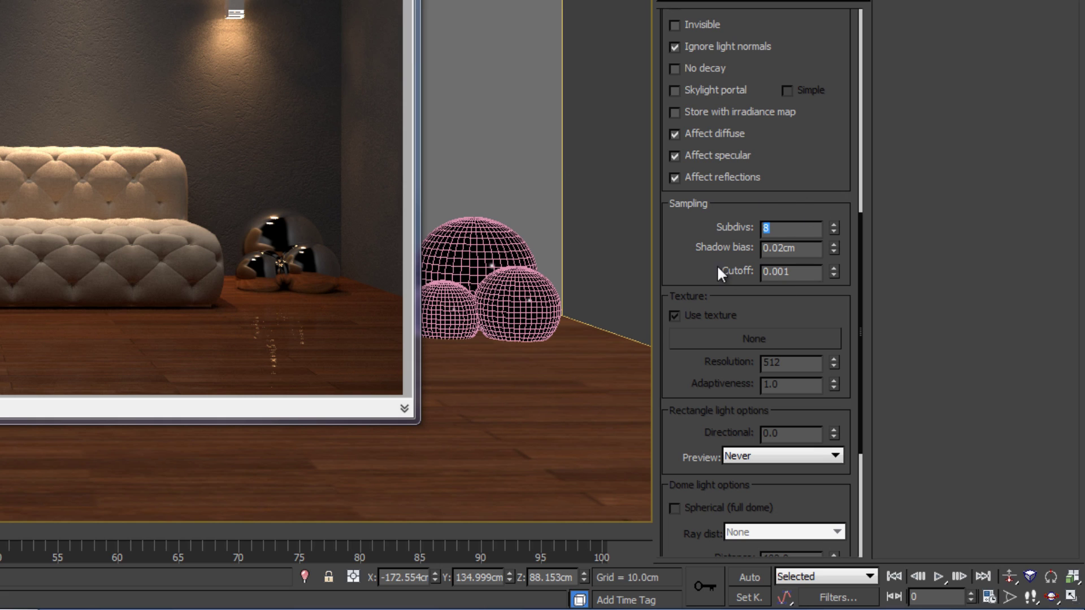
{"action": "left_click", "coordinate": [836, 230]}
{"action": "left_click", "coordinate": [837, 226]}
{"action": "left_click", "coordinate": [837, 229]}
{"action": "left_click_drag", "start_coordinate": [836, 229], "coordinate": [832, 232]}
{"action": "left_click", "coordinate": [834, 232]}
{"action": "left_click", "coordinate": [836, 226]}
{"action": "left_click", "coordinate": [835, 226]}
{"action": "left_click", "coordinate": [835, 225]}
{"action": "left_click", "coordinate": [837, 225]}
{"action": "left_click", "coordinate": [836, 225]}
{"action": "left_click", "coordinate": [836, 225]}
{"action": "left_click", "coordinate": [837, 224]}
{"action": "left_click_drag", "start_coordinate": [835, 226], "coordinate": [839, 222]}
{"action": "double_click", "coordinate": [780, 229]}
{"action": "type", "text": "1"}
- Raise the sphere light's sampling subdivs to 32
{"action": "double_click", "coordinate": [797, 229]}
{"action": "type", "text": "32"}
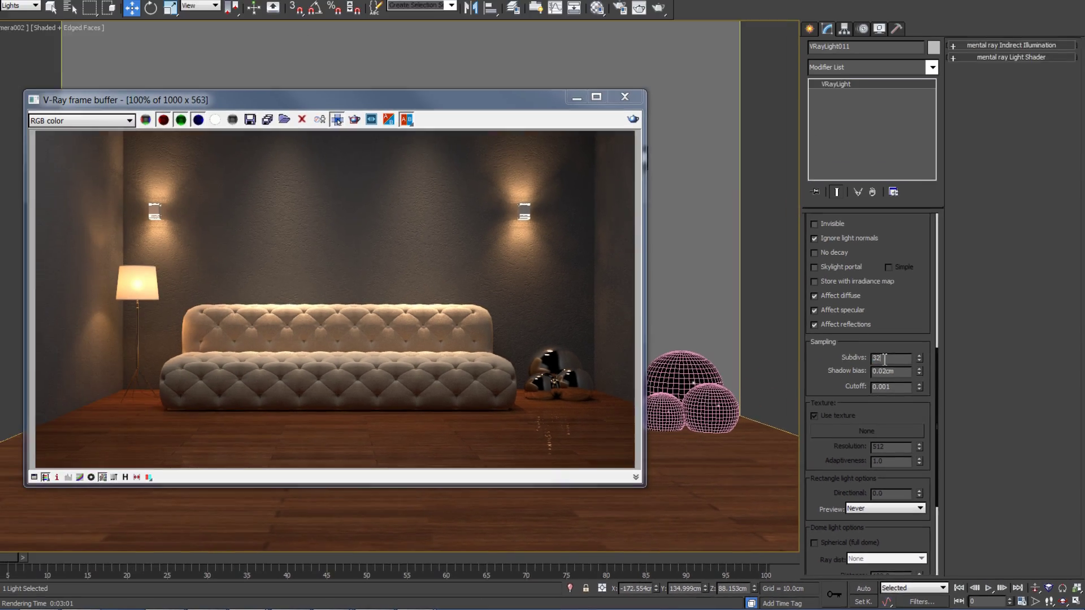
{"action": "key", "text": "Return"}
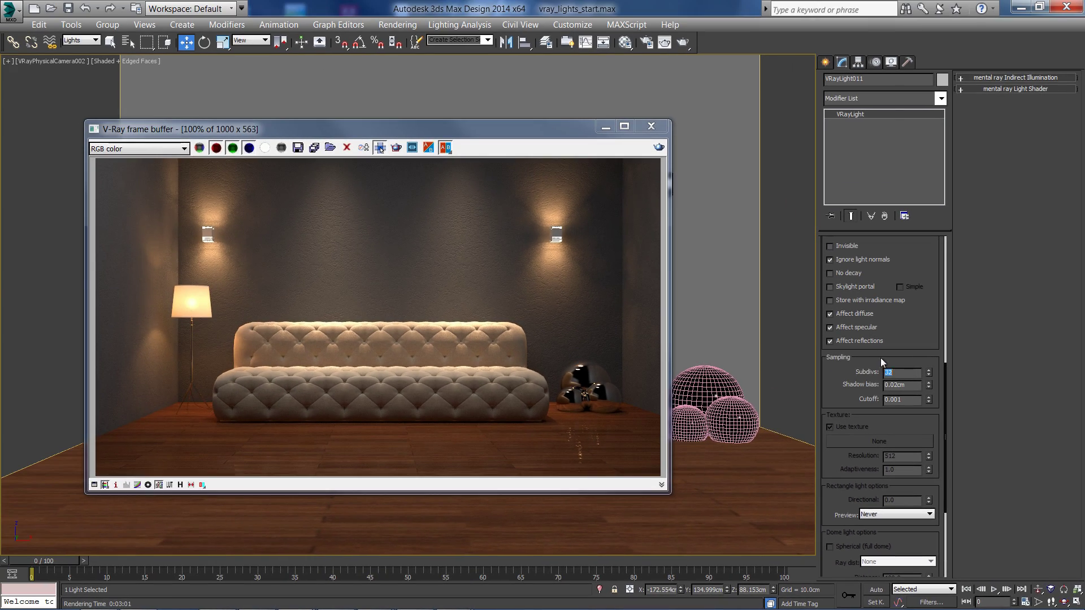